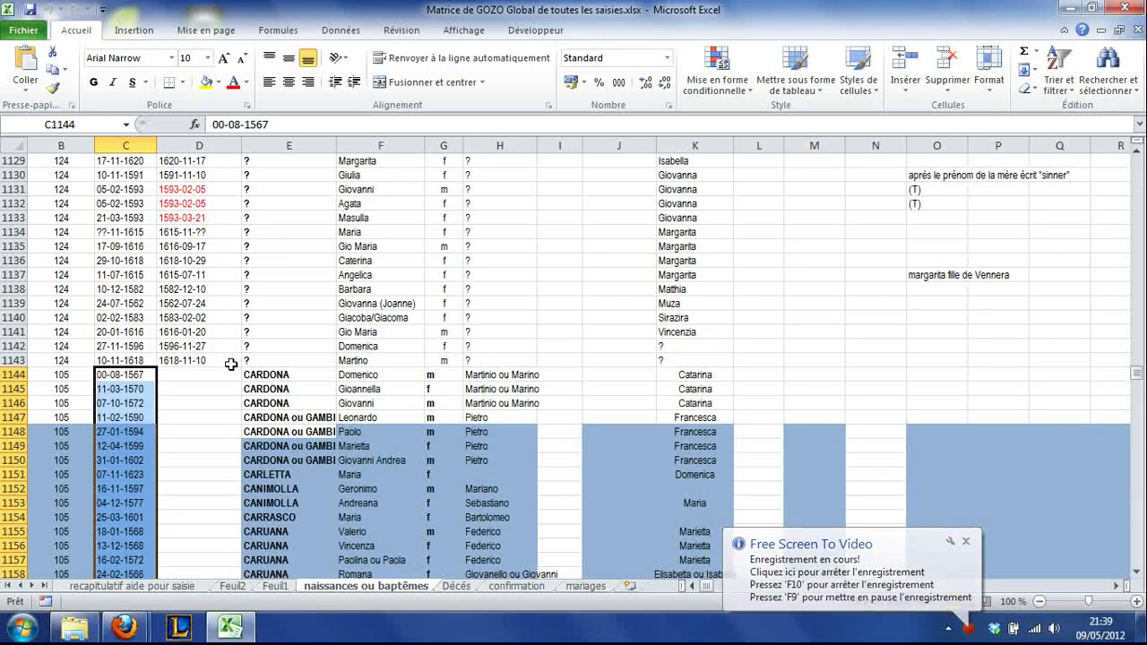
# Examine the year-first dates in column D through row 1143 and the C1143 formula that rearranges them
pyautogui.click(218, 361)
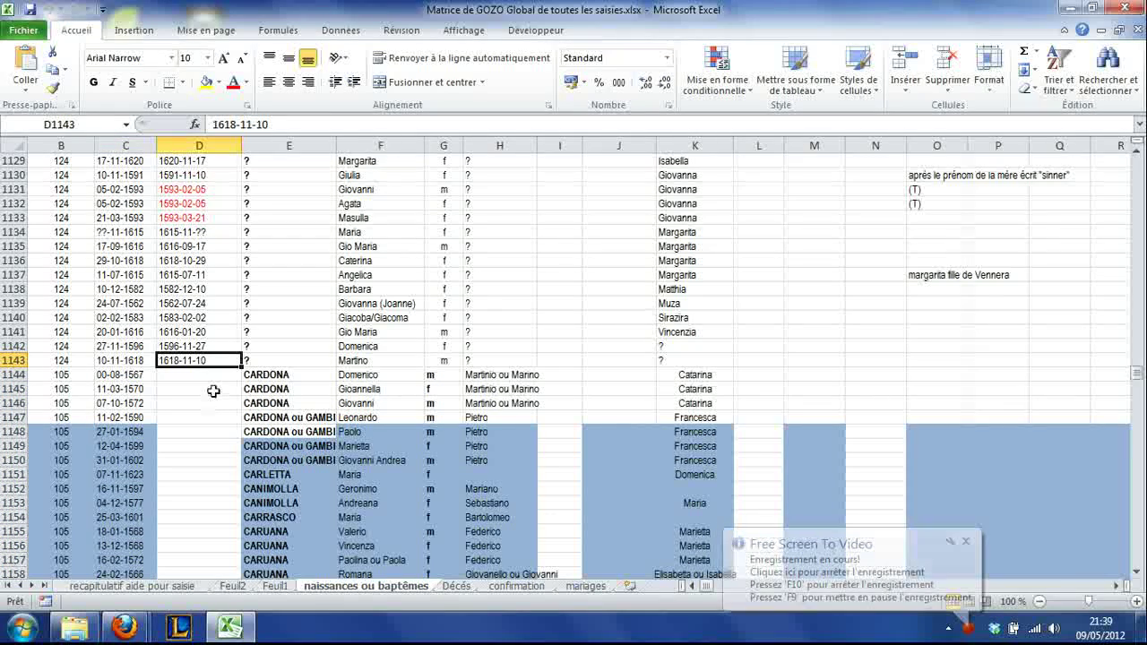
pyautogui.press('Left')
pyautogui.press('Right')
pyautogui.press('Left')
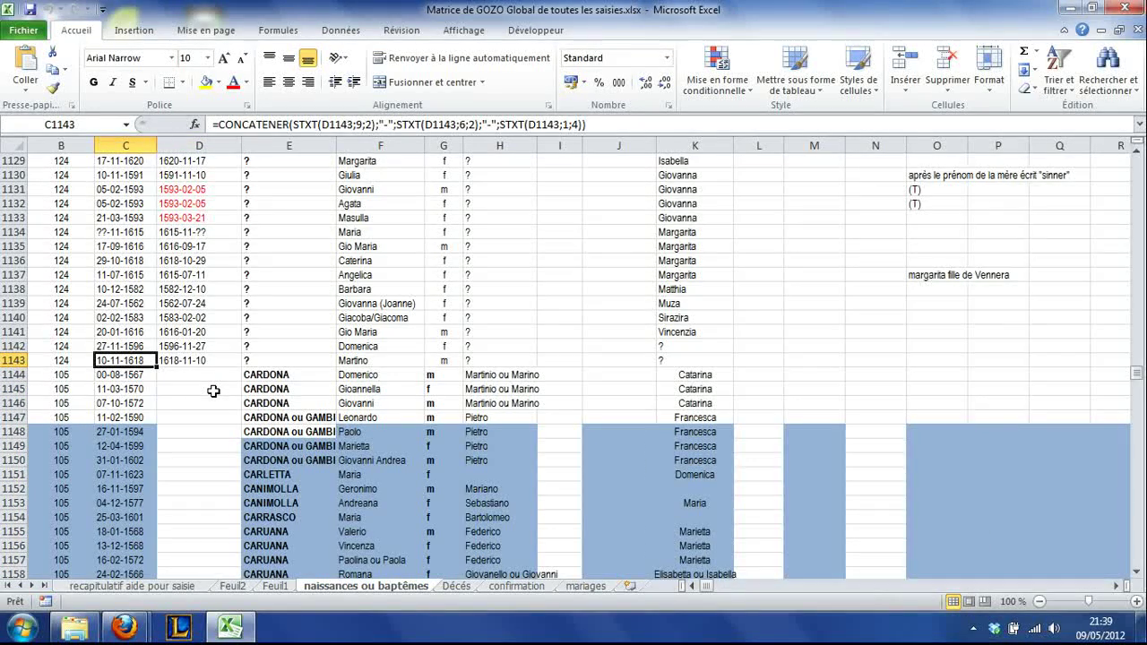
pyautogui.press('Right')
pyautogui.press('Up')
pyautogui.press('Up')
pyautogui.press('Up')
pyautogui.press('Up')
pyautogui.press('Up')
pyautogui.press('Up')
pyautogui.press('Up')
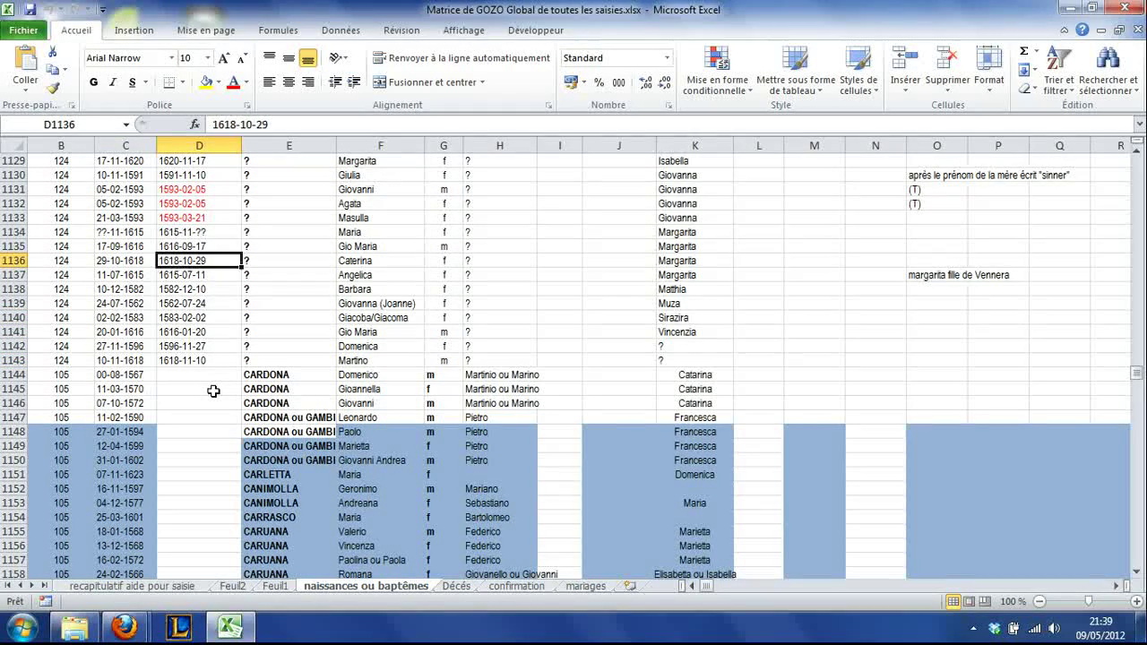
pyautogui.press('Down')
pyautogui.press('Down')
pyautogui.press('Down')
pyautogui.press('Down')
pyautogui.press('Down')
pyautogui.press('Down')
pyautogui.press('Down')
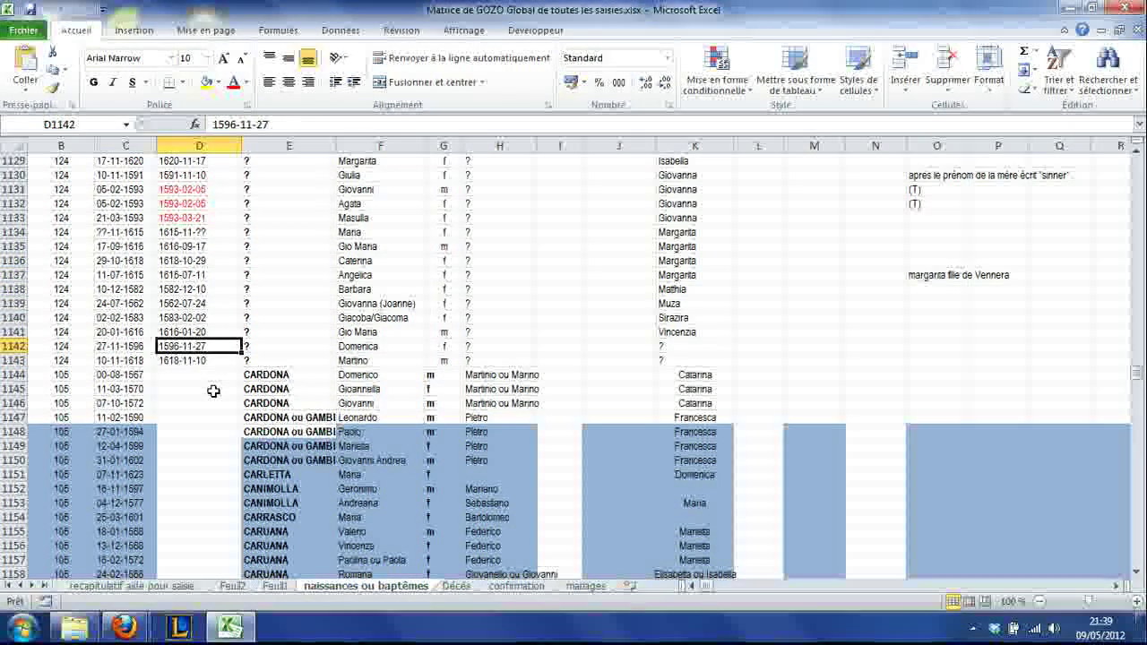
pyautogui.press('Up')
pyautogui.press('Up')
pyautogui.press('Up')
pyautogui.press('Up')
pyautogui.press('Up')
pyautogui.press('Up')
pyautogui.press('Down')
pyautogui.press('Down')
pyautogui.press('Down')
pyautogui.press('Down')
pyautogui.press('Down')
pyautogui.press('Down')
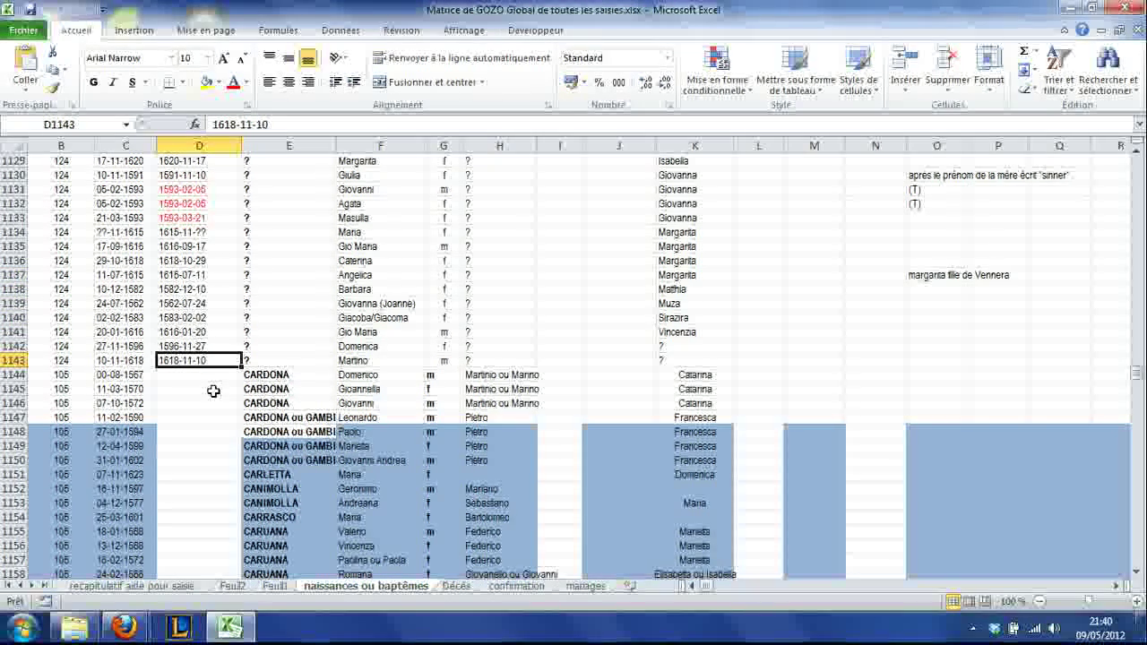
pyautogui.press('Up')
pyautogui.press('Up')
pyautogui.press('Up')
pyautogui.press('Up')
pyautogui.press('Down')
pyautogui.press('Down')
pyautogui.press('Down')
pyautogui.press('Down')
# Compare the date formulas in column C, rows 1132 to 1143, with the cell contents of C1144 and C1145
pyautogui.press('Left')
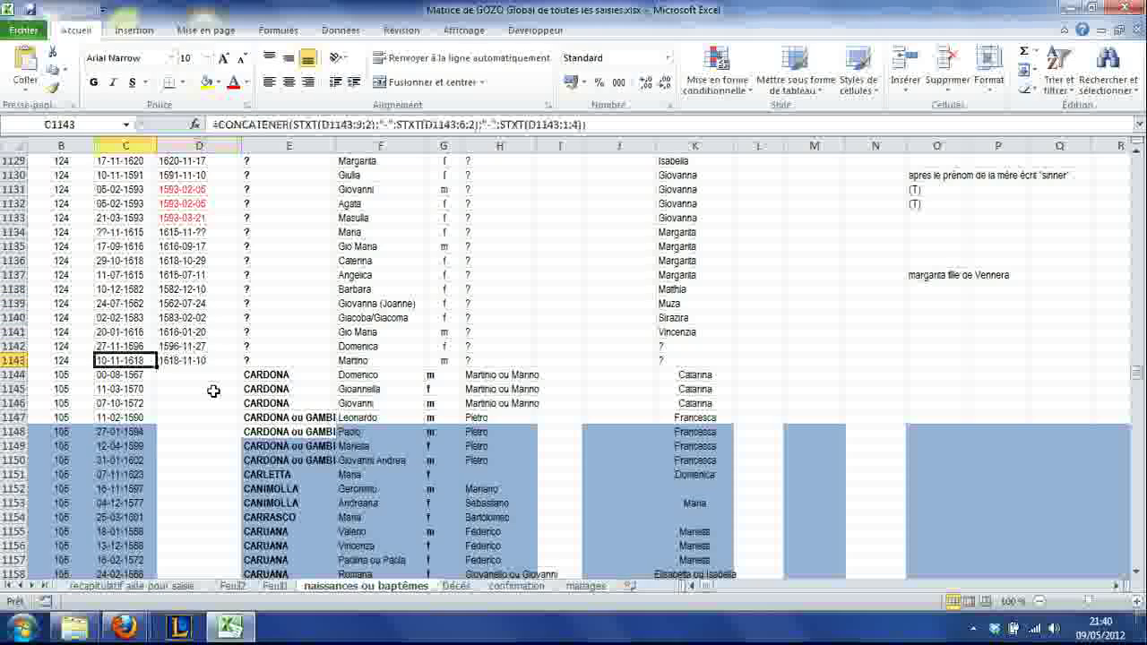
pyautogui.press('Up')
pyautogui.press('Up')
pyautogui.press('Up')
pyautogui.press('Up')
pyautogui.press('Up')
pyautogui.press('Up')
pyautogui.press('Up')
pyautogui.press('Up')
pyautogui.press('Up')
pyautogui.press('Up')
pyautogui.press('Up')
pyautogui.press('Right')
pyautogui.press('Left')
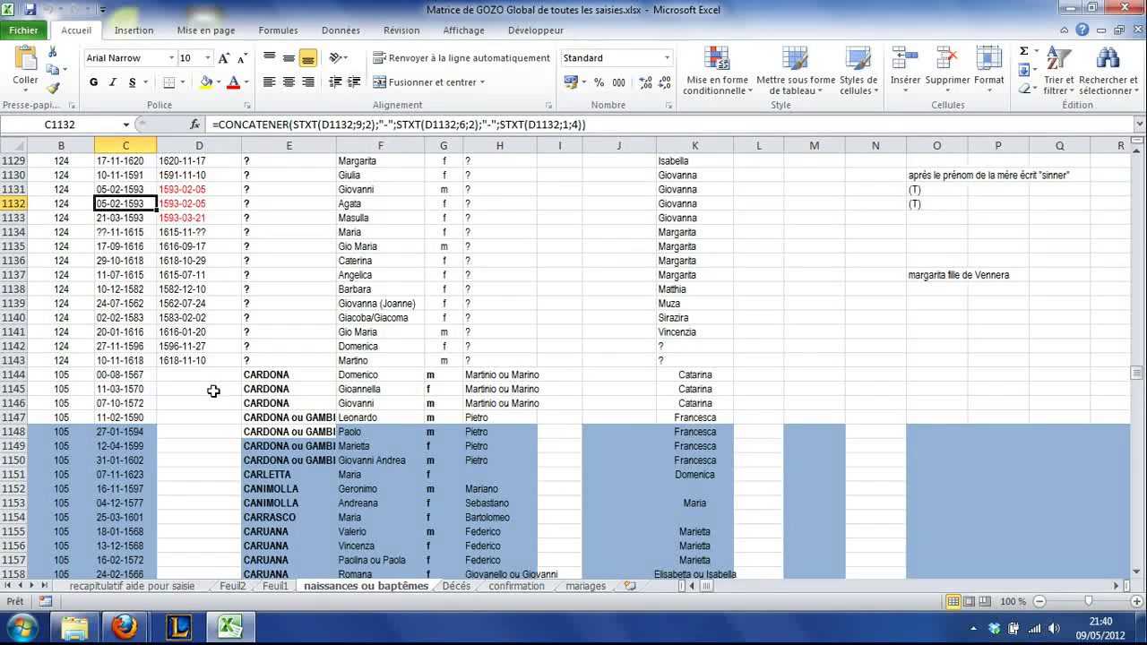
pyautogui.press('Down')
pyautogui.press('Down')
pyautogui.press('Down')
pyautogui.press('Down')
pyautogui.press('Down')
pyautogui.press('Down')
pyautogui.press('Down')
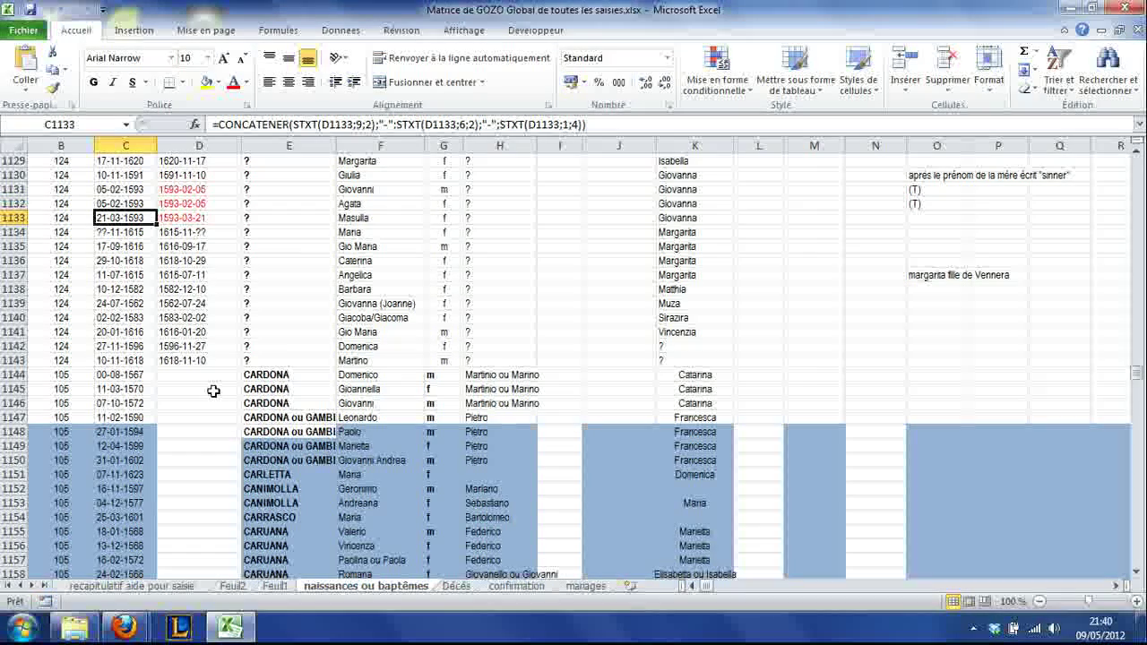
pyautogui.press('Down')
pyautogui.press('Down')
pyautogui.press('Down')
pyautogui.press('Down')
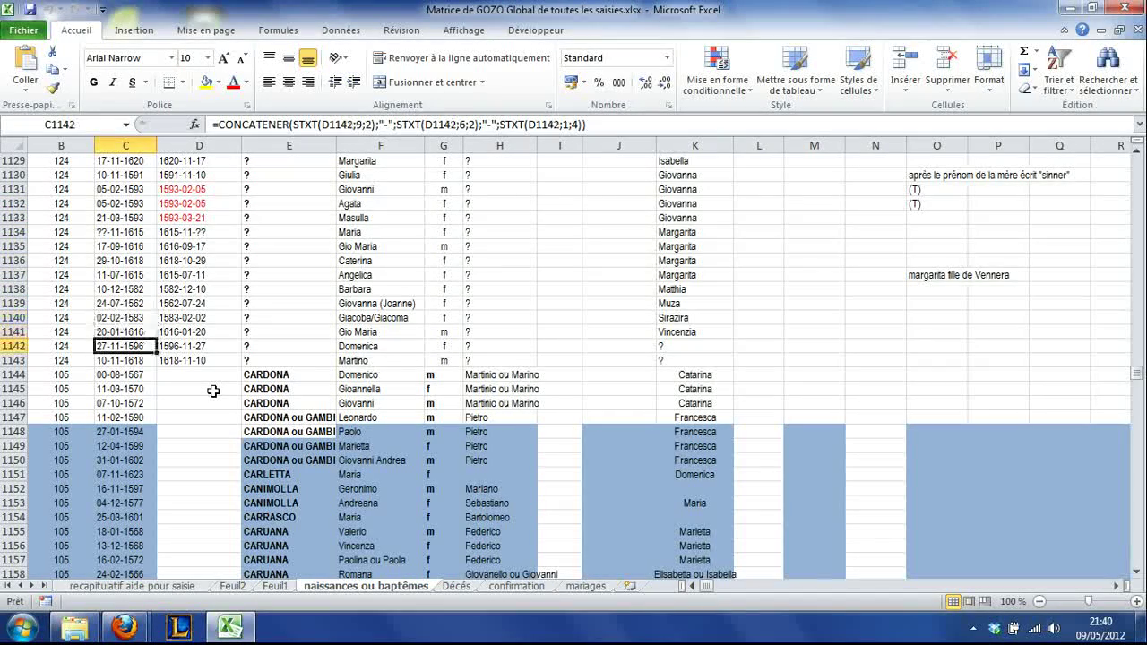
pyautogui.press('Down')
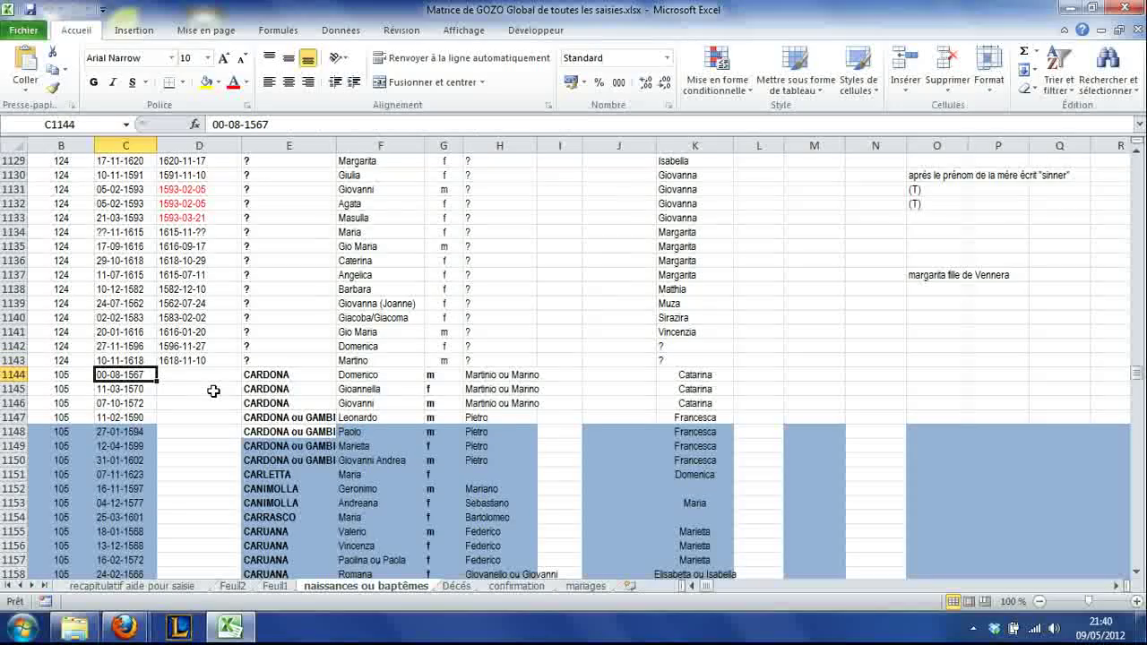
pyautogui.press('Down')
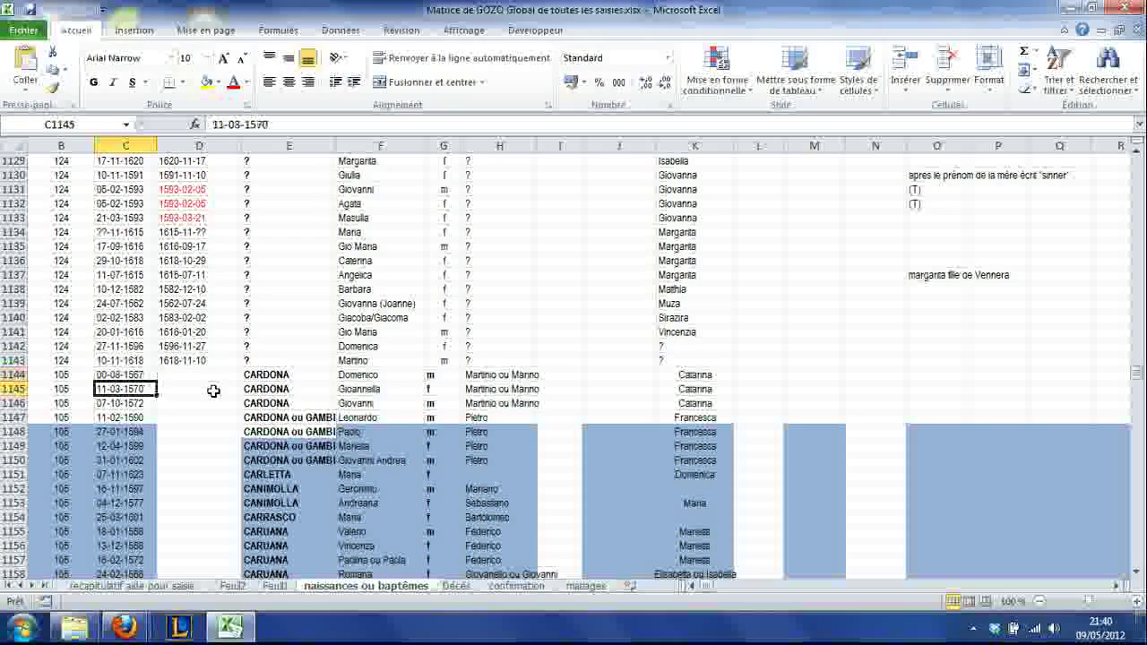
pyautogui.press('Up')
pyautogui.press('Down')
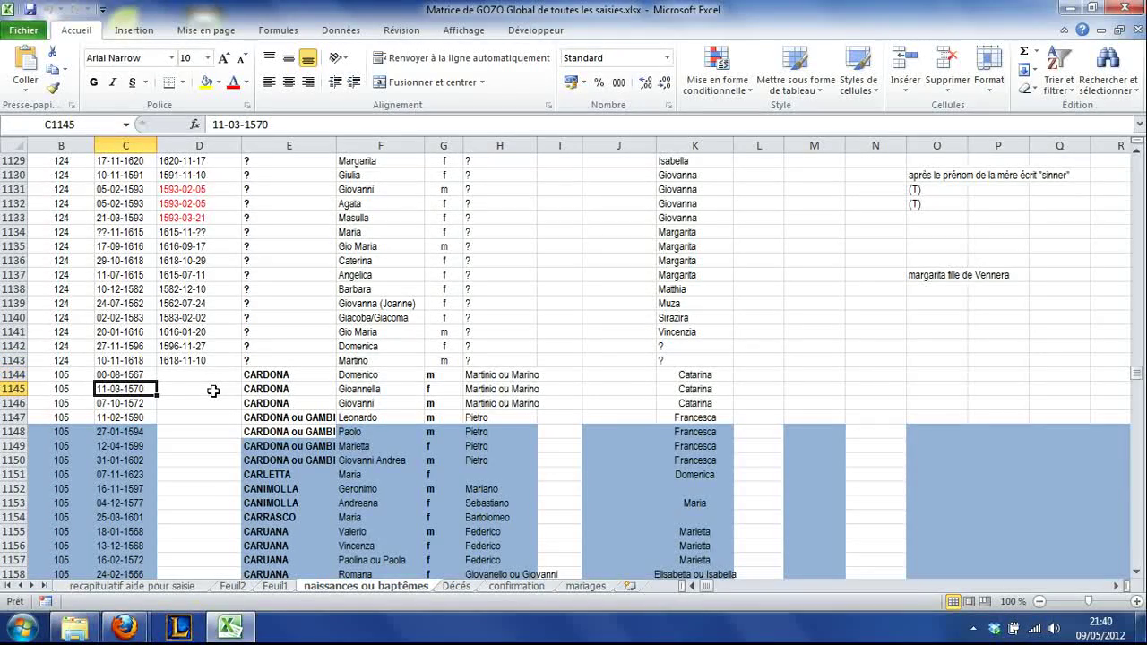
pyautogui.press('Up')
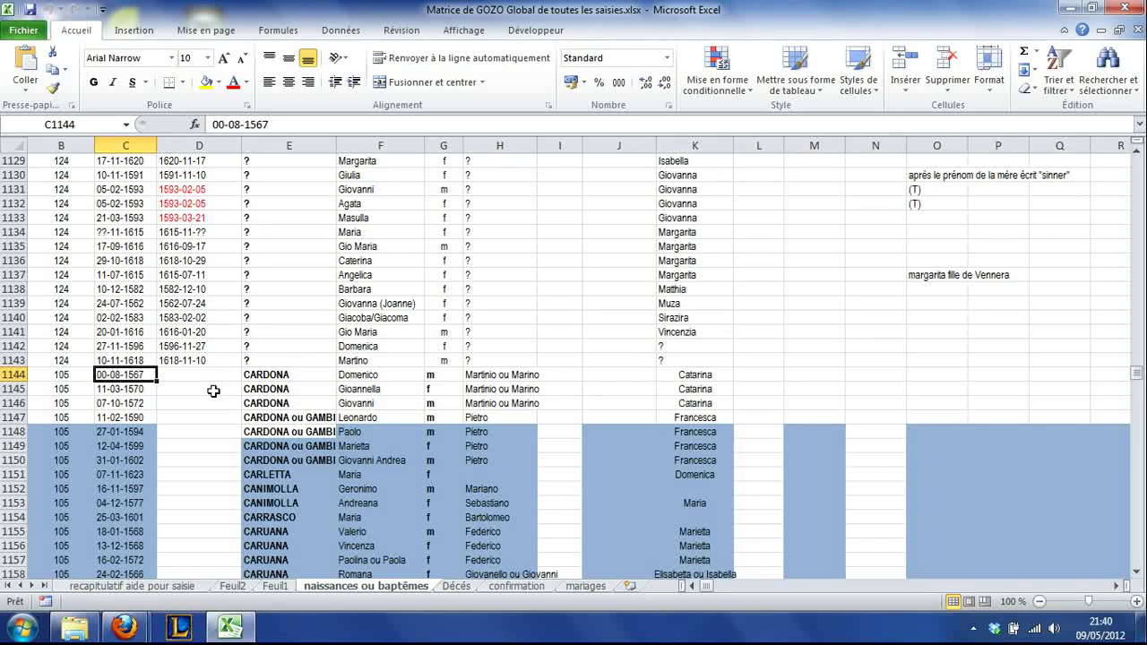
# Copy the CONCATENER formula text from C1143 and paste it unchanged into D1144
pyautogui.press('Up')
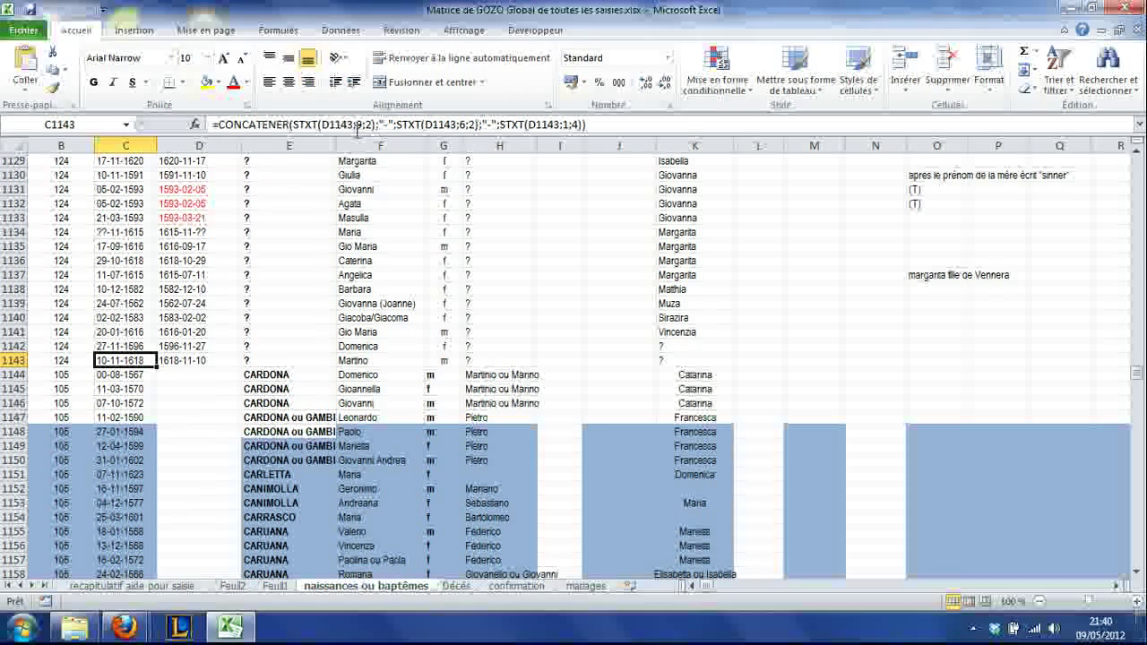
pyautogui.moveTo(622, 123); pyautogui.dragTo(225, 114)
pyautogui.rightClick(244, 127)
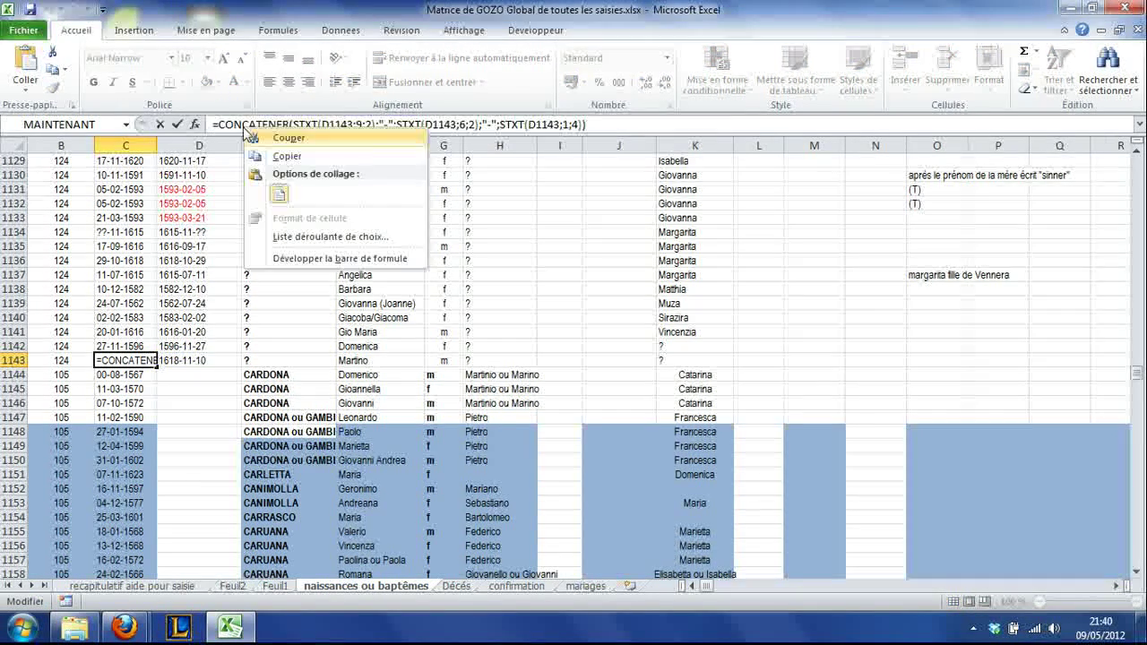
pyautogui.click(277, 154)
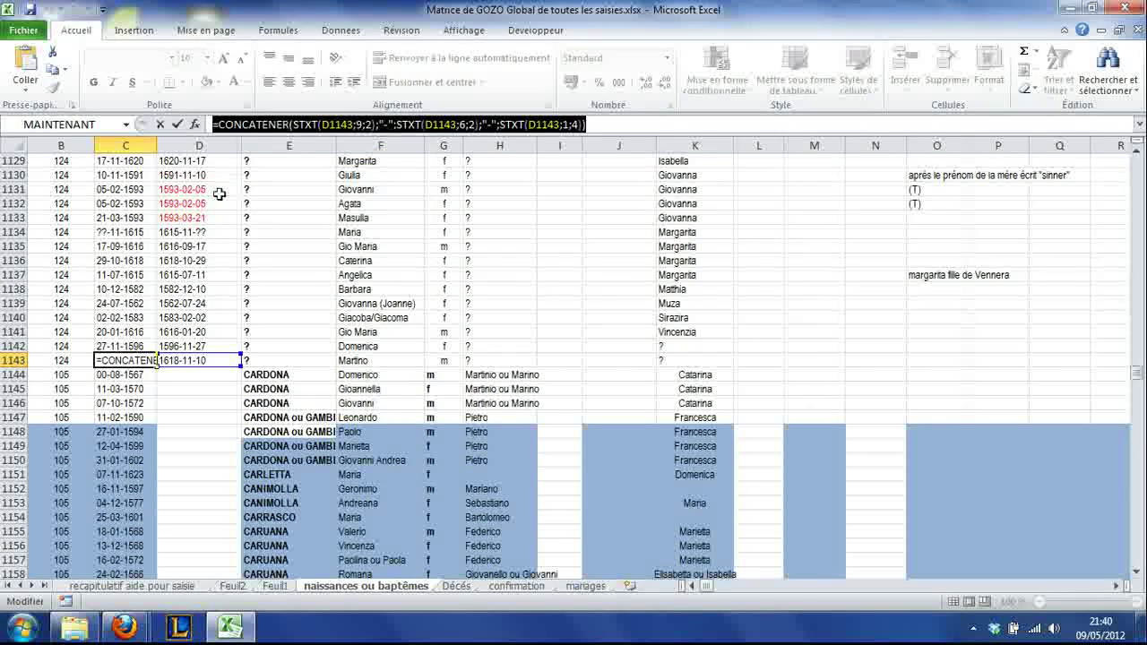
pyautogui.press('Escape')
pyautogui.click(193, 375)
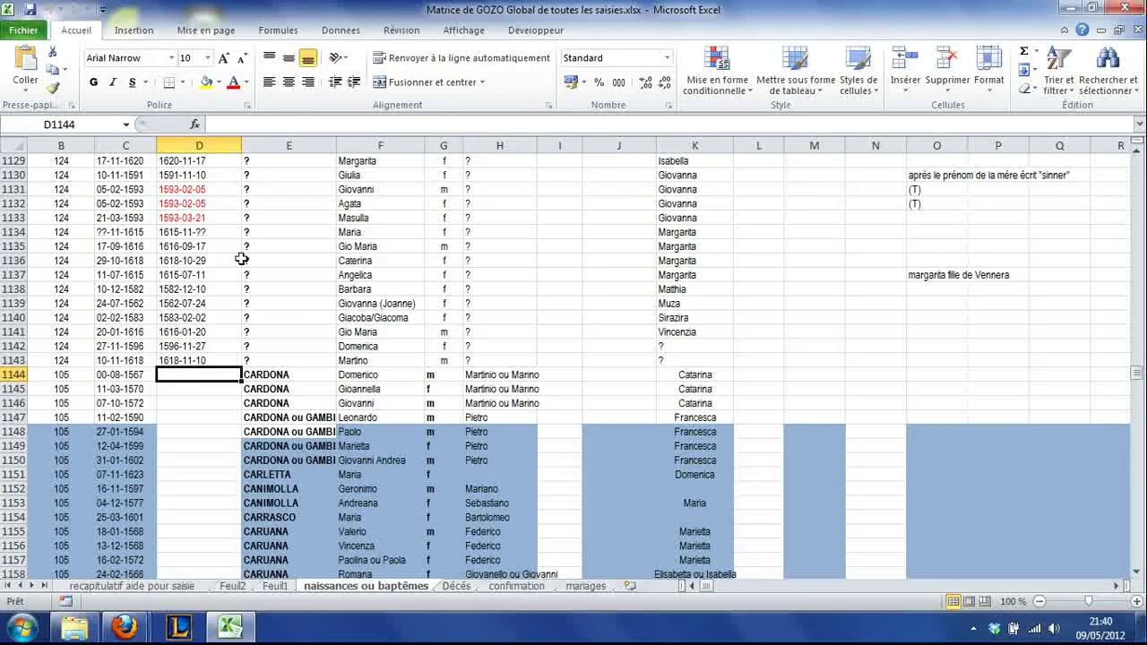
pyautogui.rightClick(273, 120)
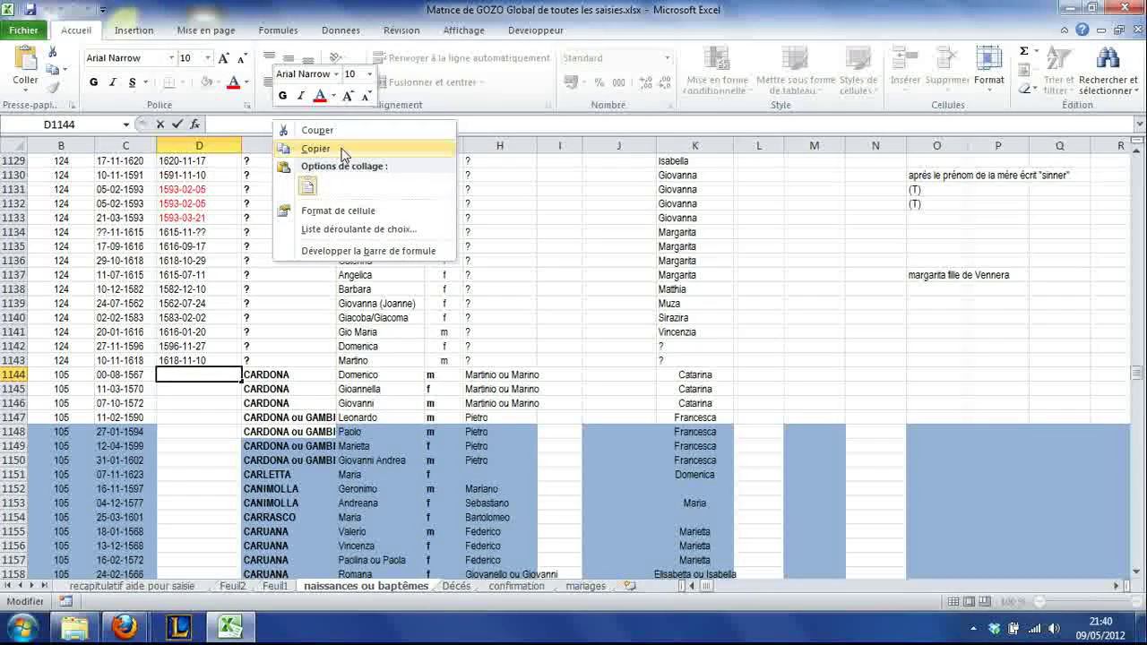
pyautogui.click(307, 185)
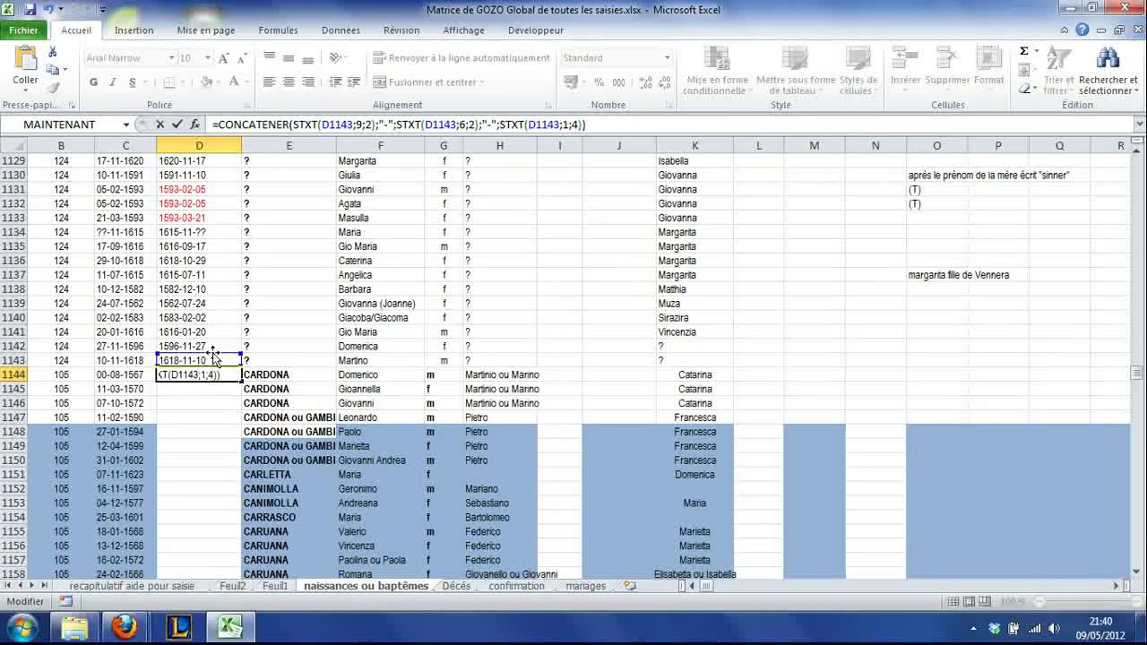
# Repoint the references of the D1144 formula from D1143 to C1144 and validate the formula
pyautogui.moveTo(215, 359); pyautogui.dragTo(134, 374)
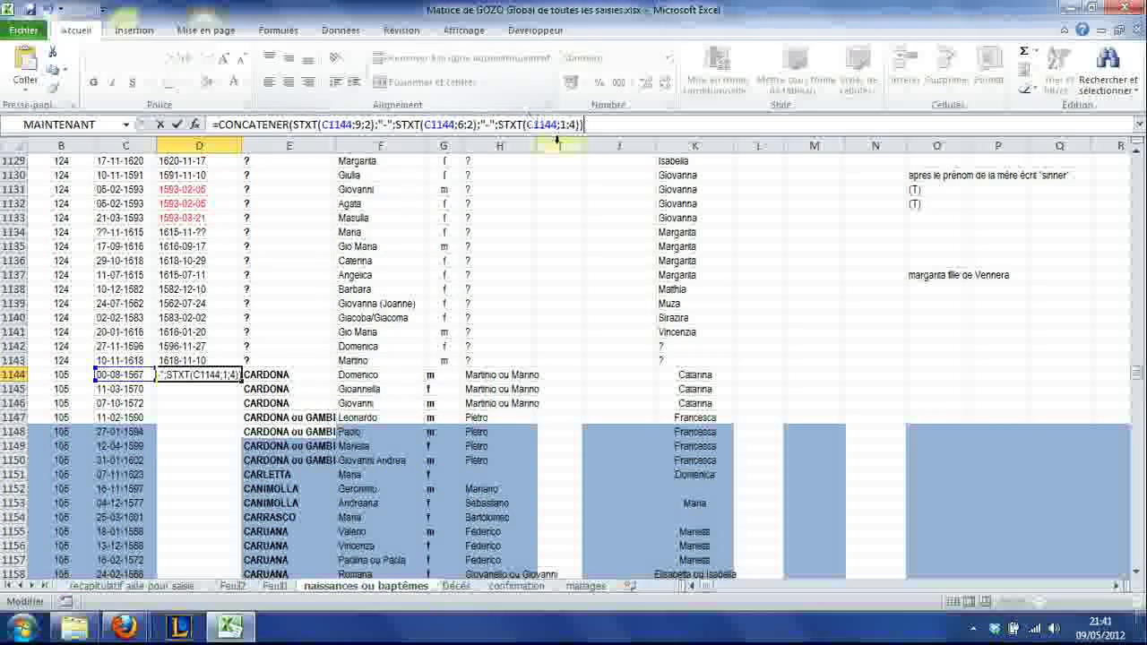
pyautogui.click(288, 123)
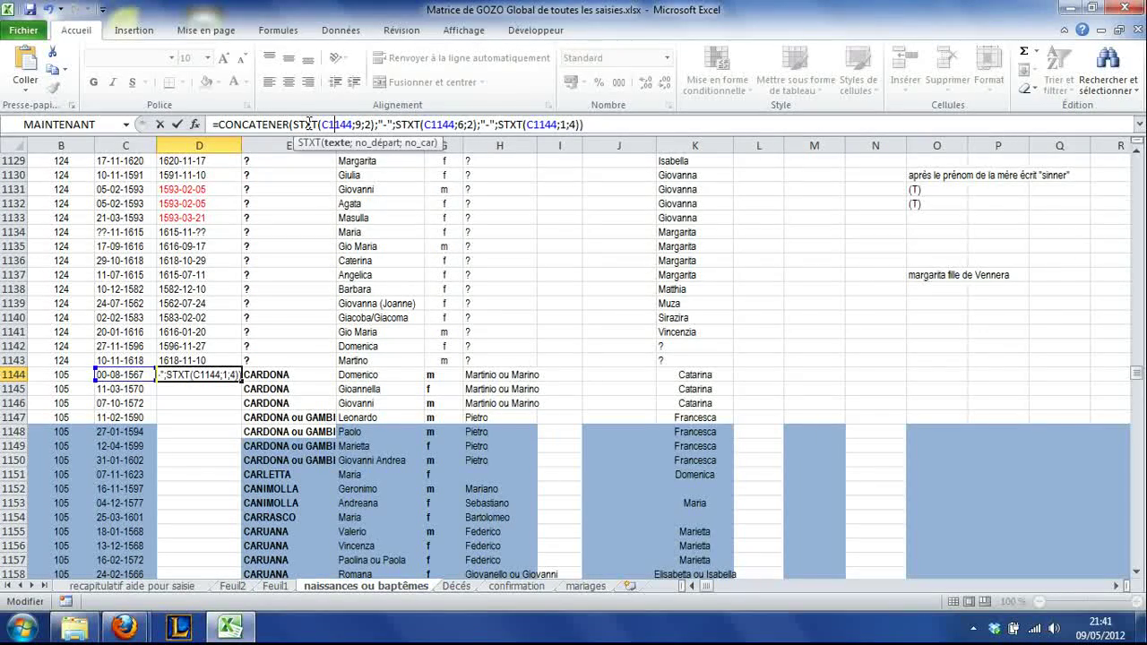
pyautogui.click(314, 124)
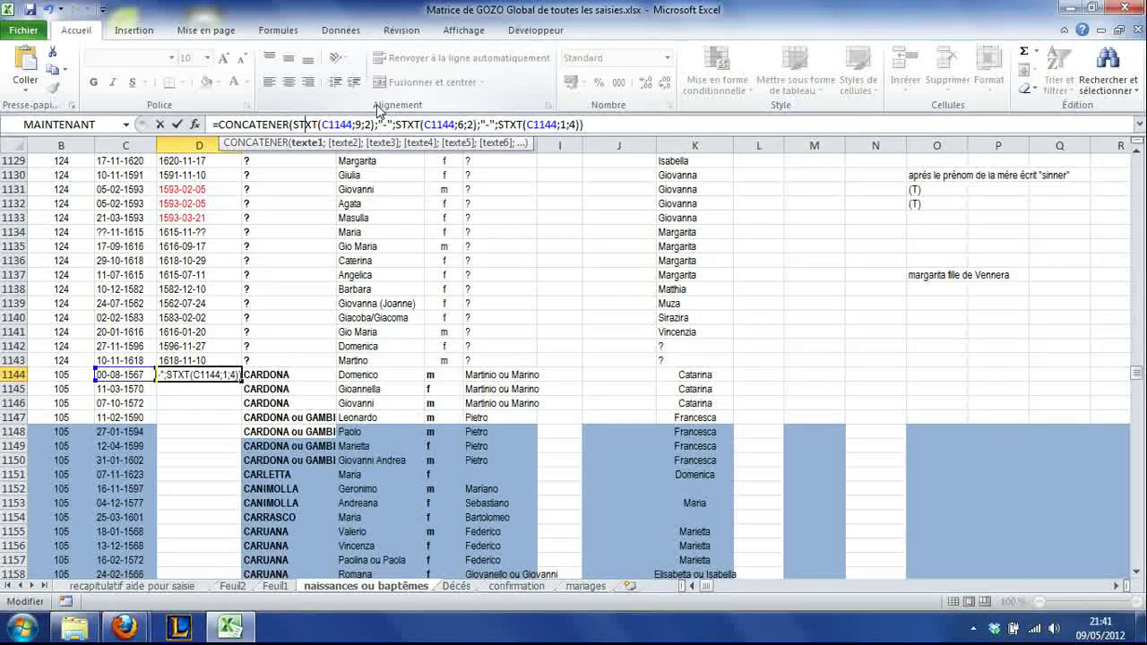
pyautogui.press('Return')
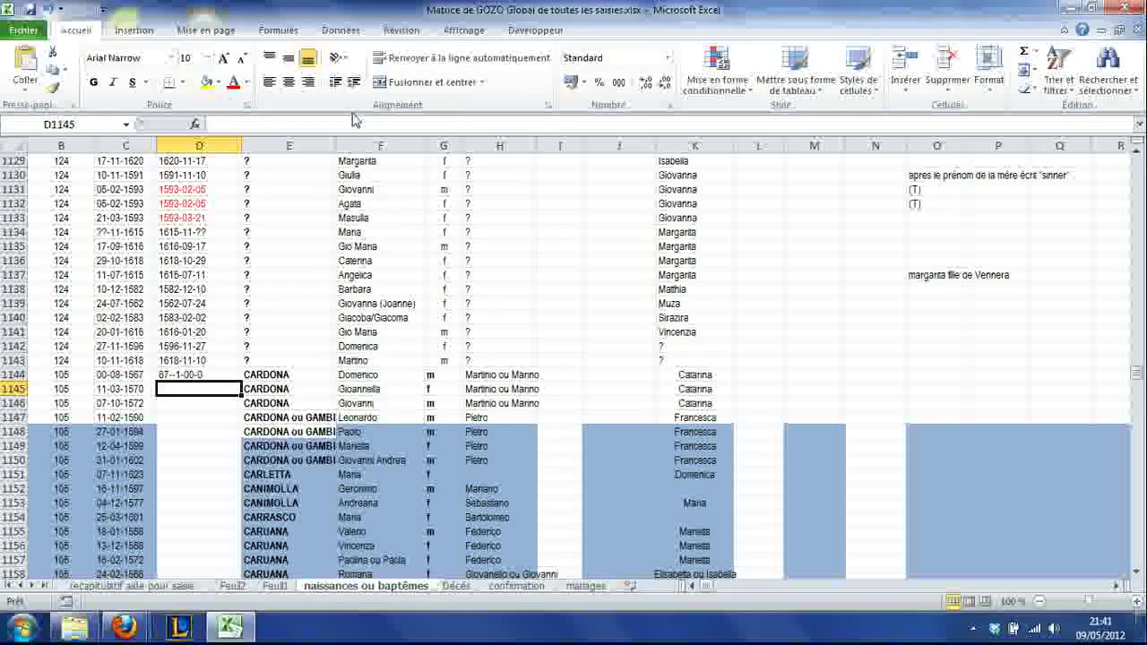
pyautogui.press('Up')
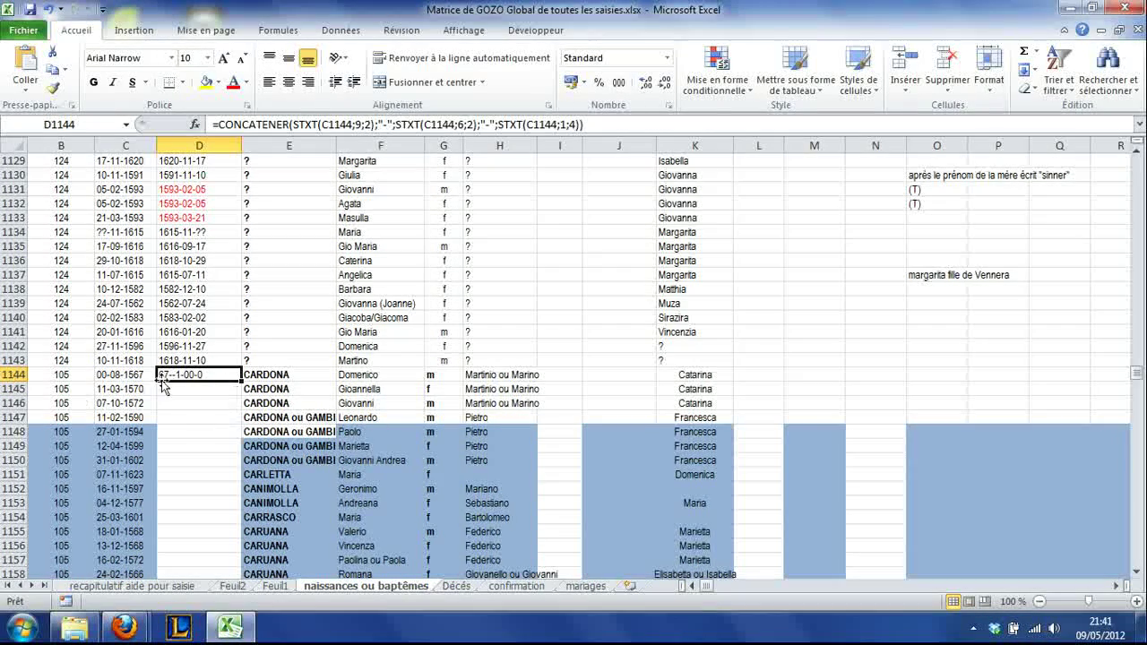
# In the D1144 formula, make the first STXT extract 4 characters starting at character 7
pyautogui.click(324, 124)
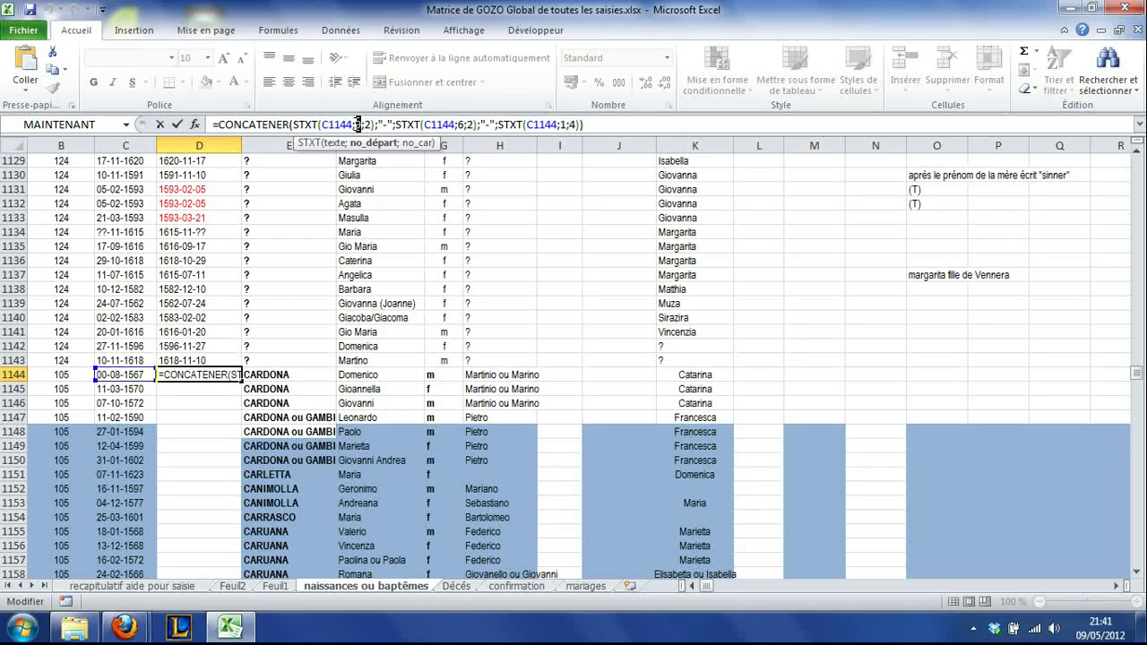
pyautogui.write('7')
pyautogui.press('Right')
pyautogui.hotkey('shift', 'Right')
pyautogui.write('4')
# Set the start position of the second STXT in the D1144 formula to 4
pyautogui.press('Right')
pyautogui.press('Right')
pyautogui.press('Right')
pyautogui.press('Right')
pyautogui.press('Right')
pyautogui.press('Right')
pyautogui.press('Right')
pyautogui.press('Right')
pyautogui.press('Right')
pyautogui.press('Right')
pyautogui.press('Right')
pyautogui.press('Right')
pyautogui.press('Right')
pyautogui.press('Right')
pyautogui.press('Right')
pyautogui.press('Right')
pyautogui.press('Right')
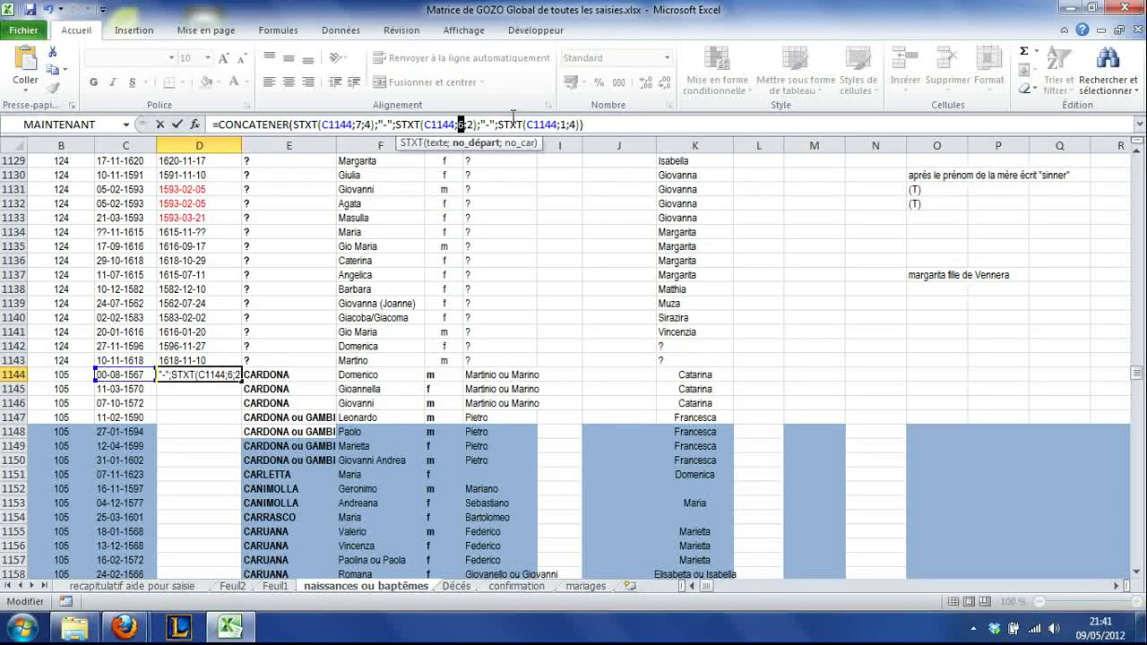
# Set the length of the third STXT in the D1144 formula to 2 characters and validate the formula
pyautogui.press('Right')
pyautogui.press('Right')
pyautogui.press('Right')
pyautogui.press('Right')
pyautogui.press('Right')
pyautogui.press('Right')
pyautogui.press('Right')
pyautogui.press('Right')
pyautogui.press('Right')
pyautogui.press('Right')
pyautogui.press('Right')
pyautogui.press('Right')
pyautogui.press('Right')
pyautogui.press('Right')
pyautogui.press('Right')
pyautogui.press('Right')
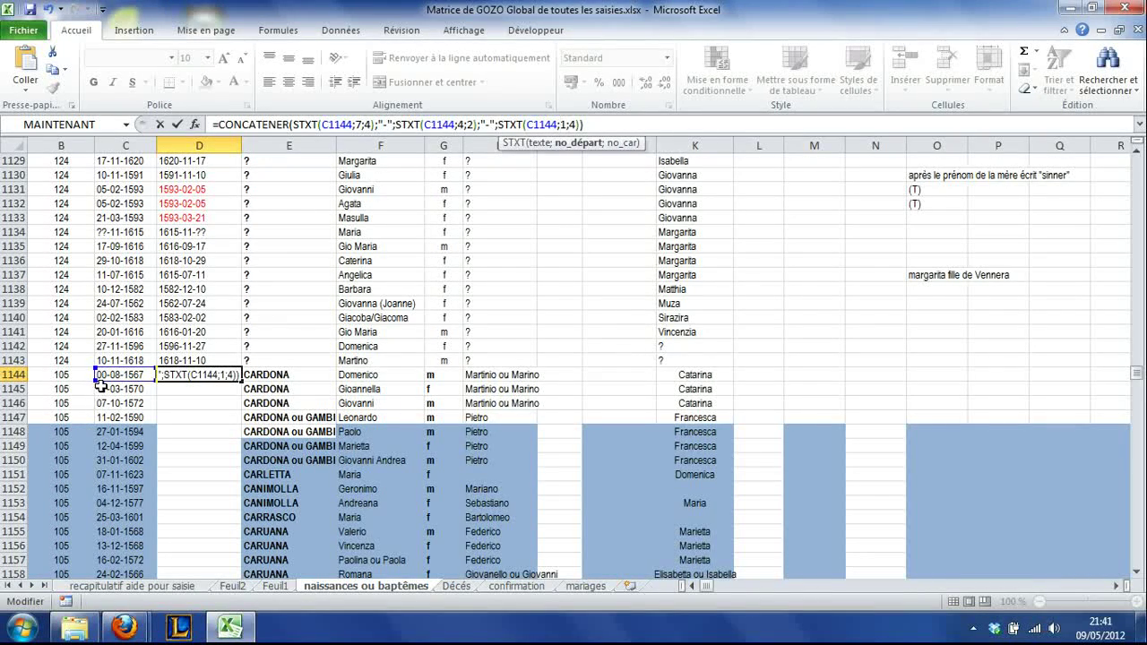
pyautogui.press('Right')
pyautogui.press('Right')
pyautogui.hotkey('shift', 'Right')
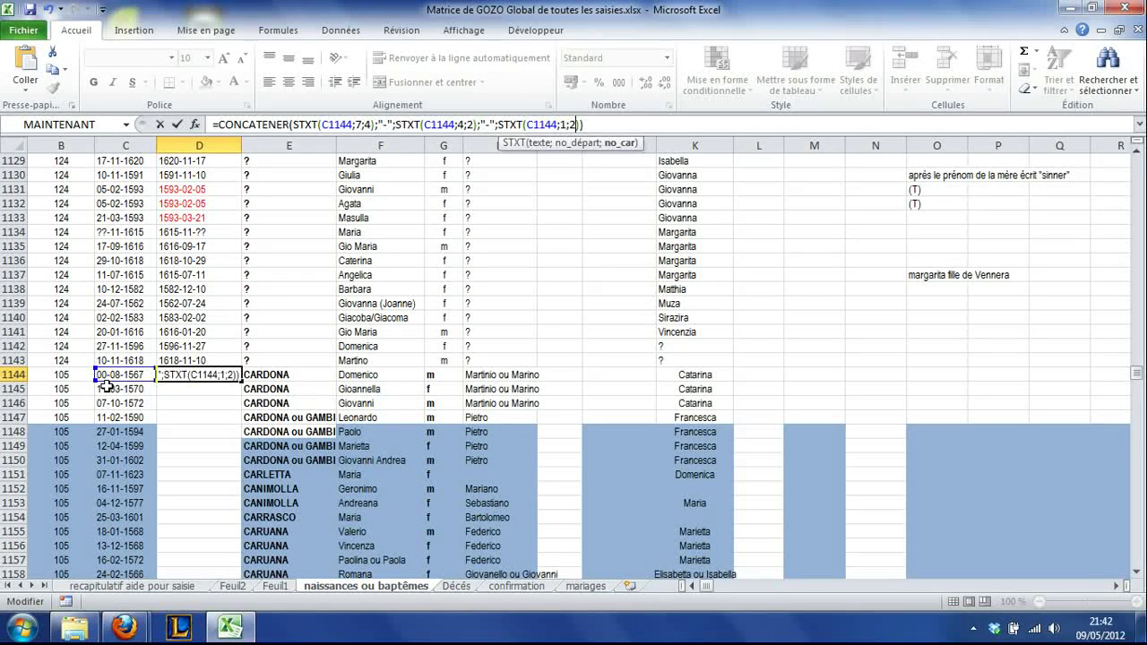
pyautogui.press('Return')
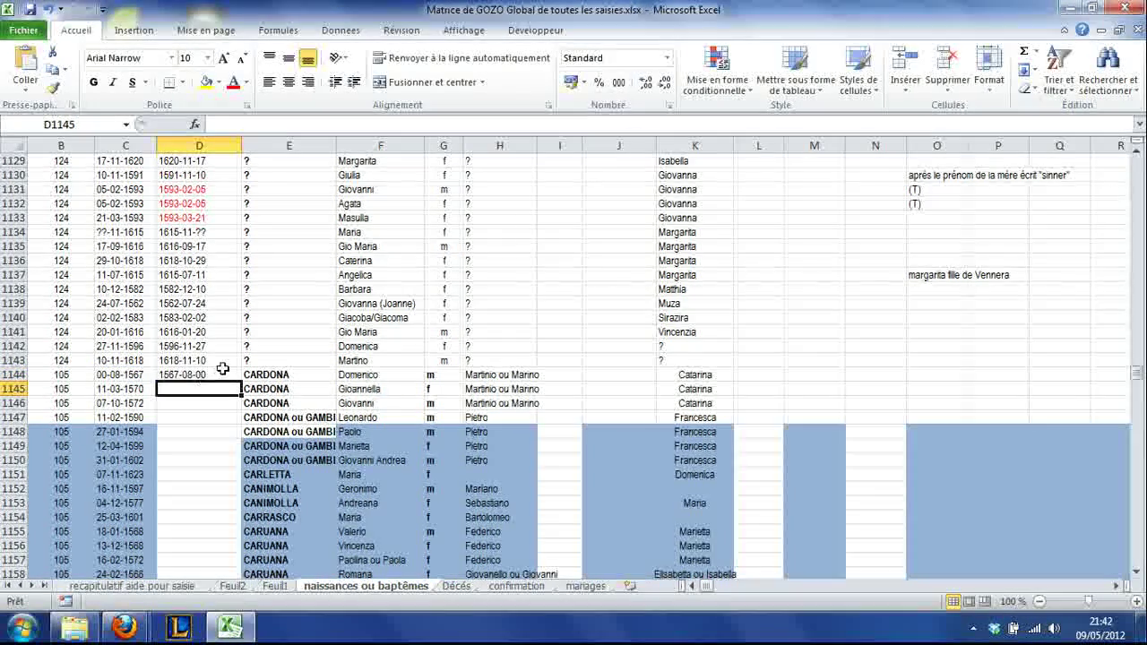
# Fill the D1144 date formula down column D to row 2128, the last record
pyautogui.click(209, 375)
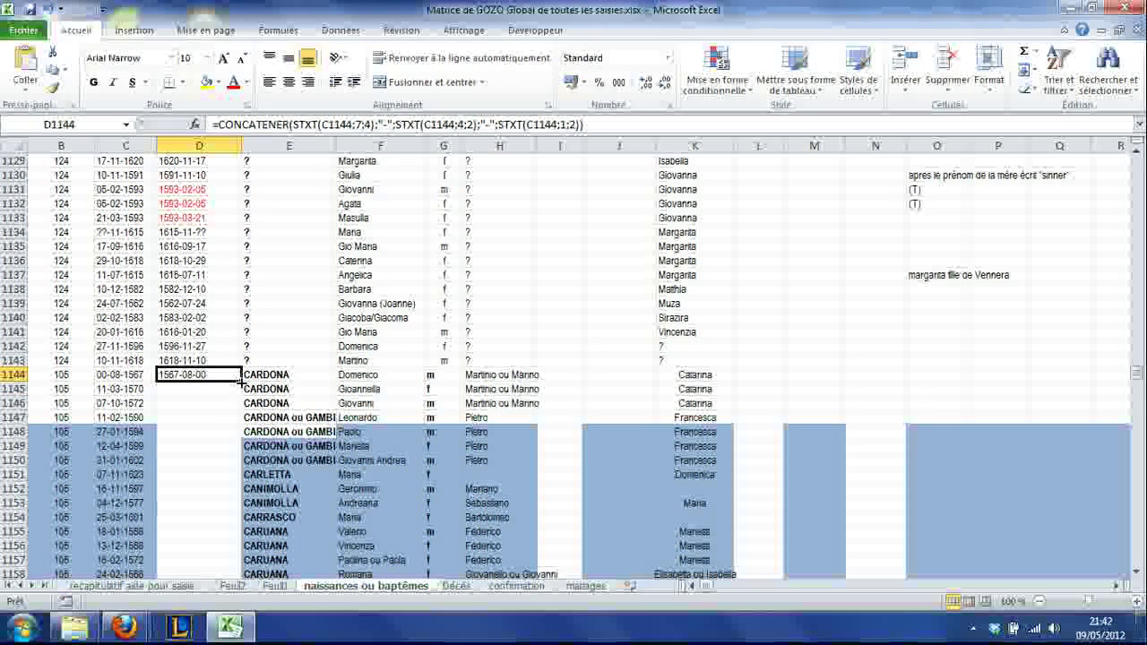
pyautogui.moveTo(240, 380); pyautogui.dragTo(226, 638)
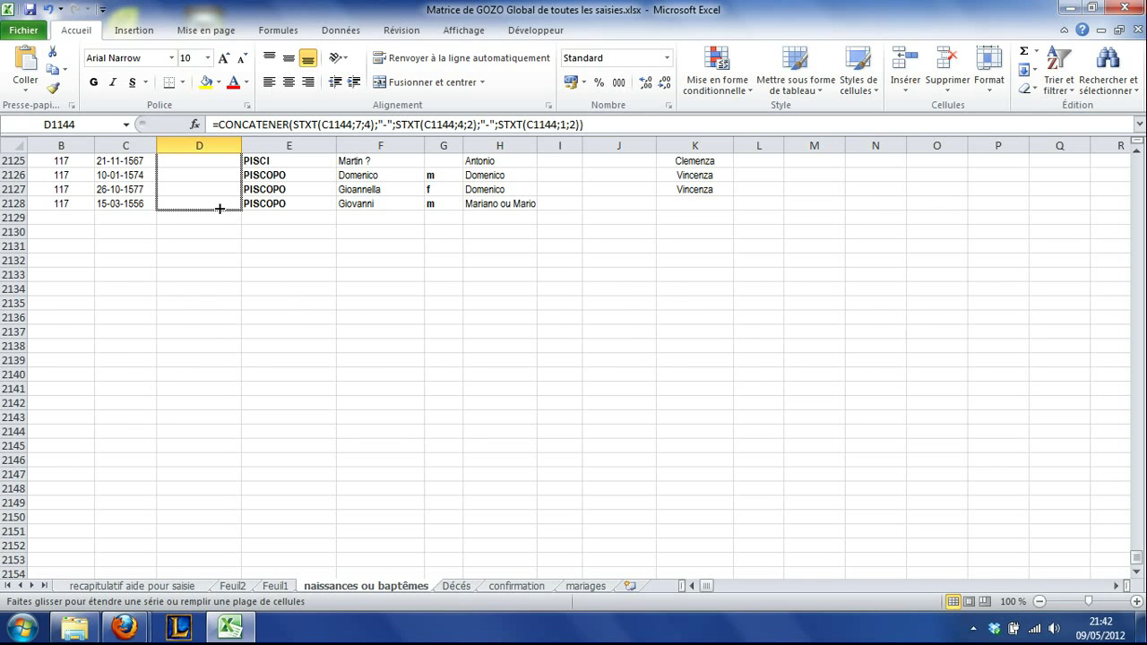
pyautogui.moveTo(219, 207); pyautogui.dragTo(218, 207)
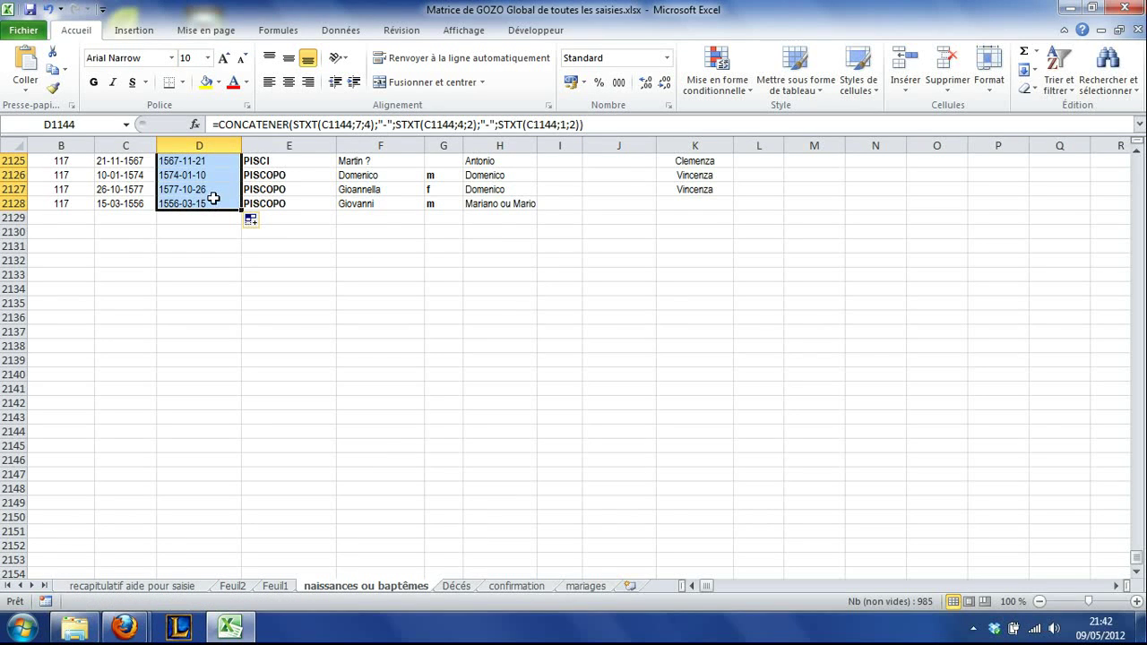
# Review the converted dates in column D from row 2128 back up to the start of the filled range
pyautogui.scroll(10, 190, 224)
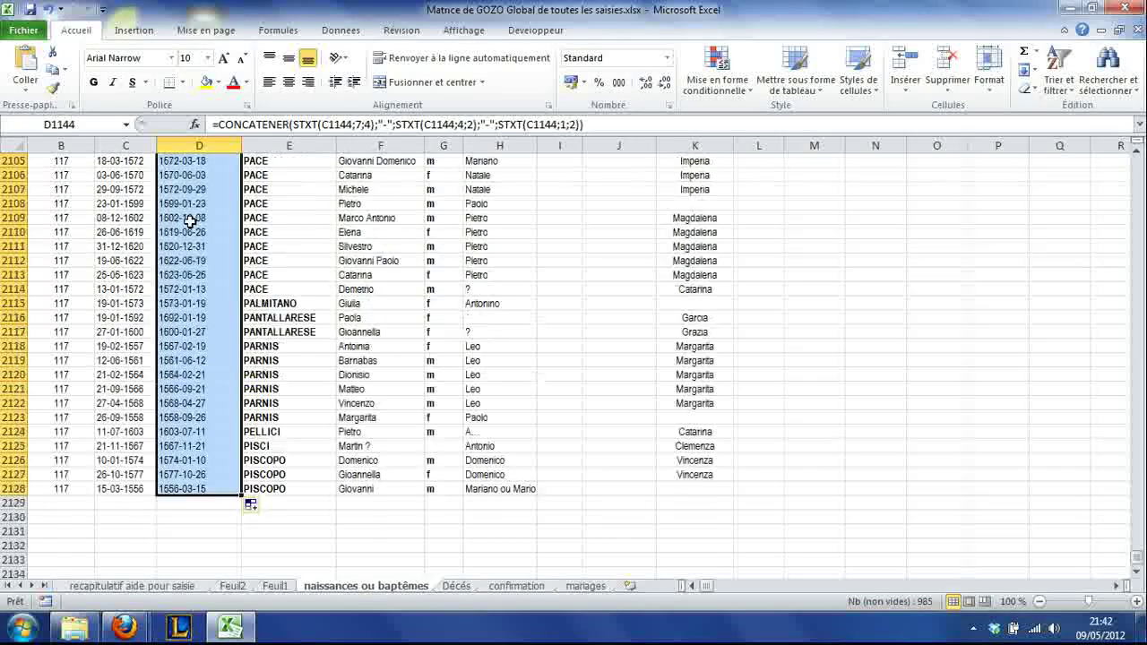
pyautogui.scroll(3, 190, 220)
pyautogui.scroll(17, 189, 221)
pyautogui.scroll(20, 190, 221)
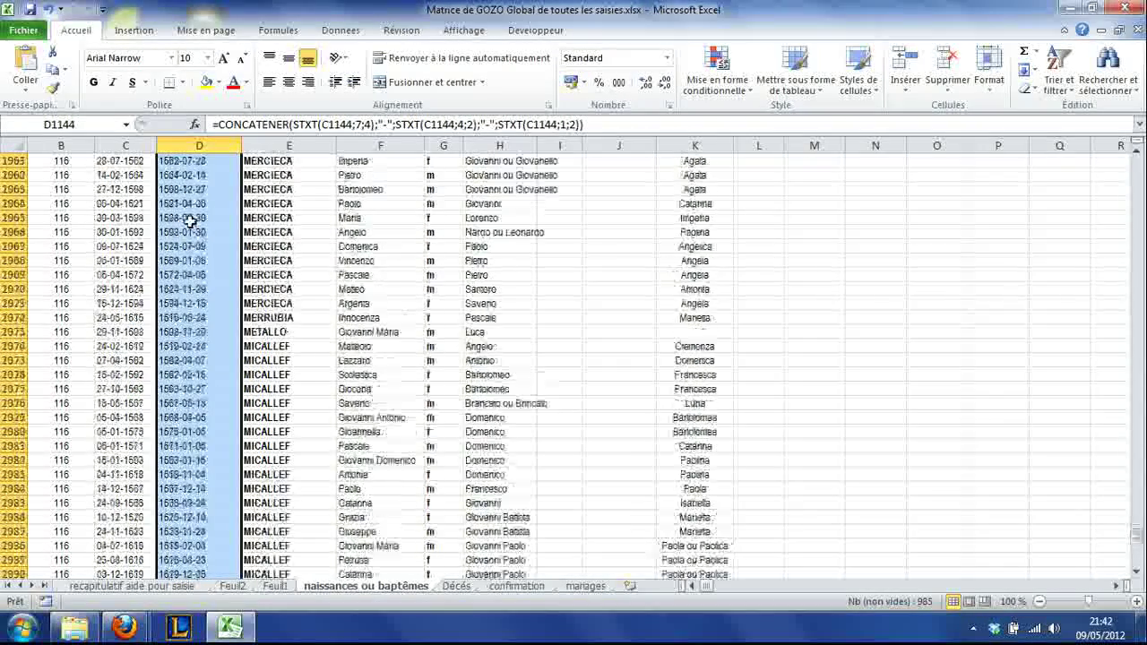
pyautogui.scroll(20, 190, 220)
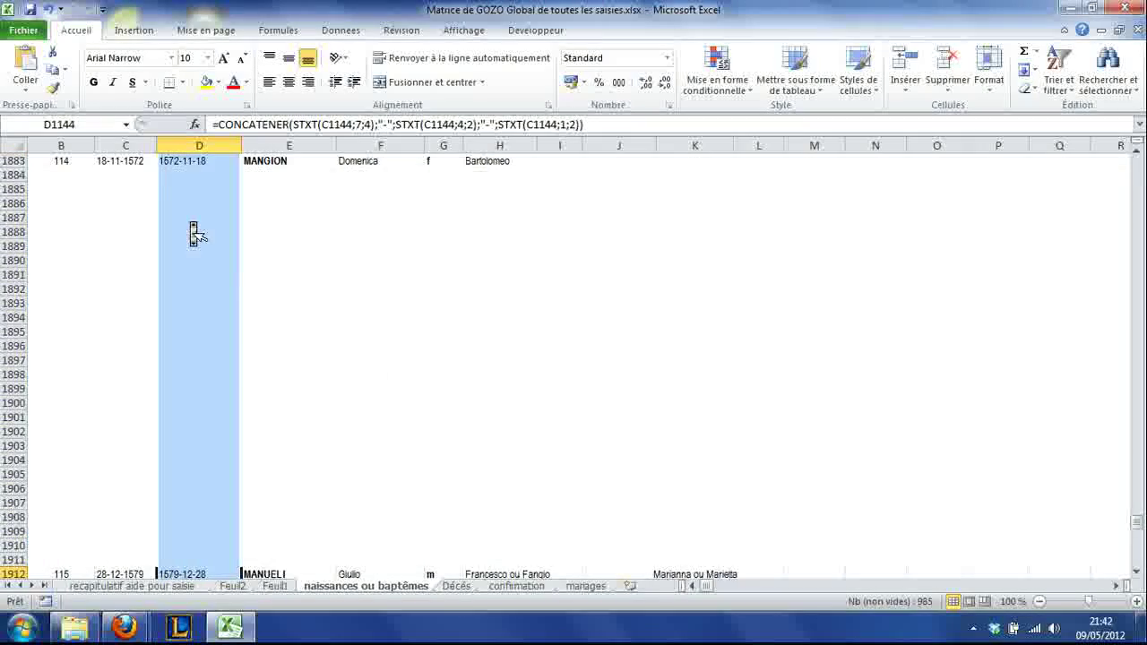
pyautogui.scroll(4, 190, 220)
pyautogui.scroll(20, 190, 221)
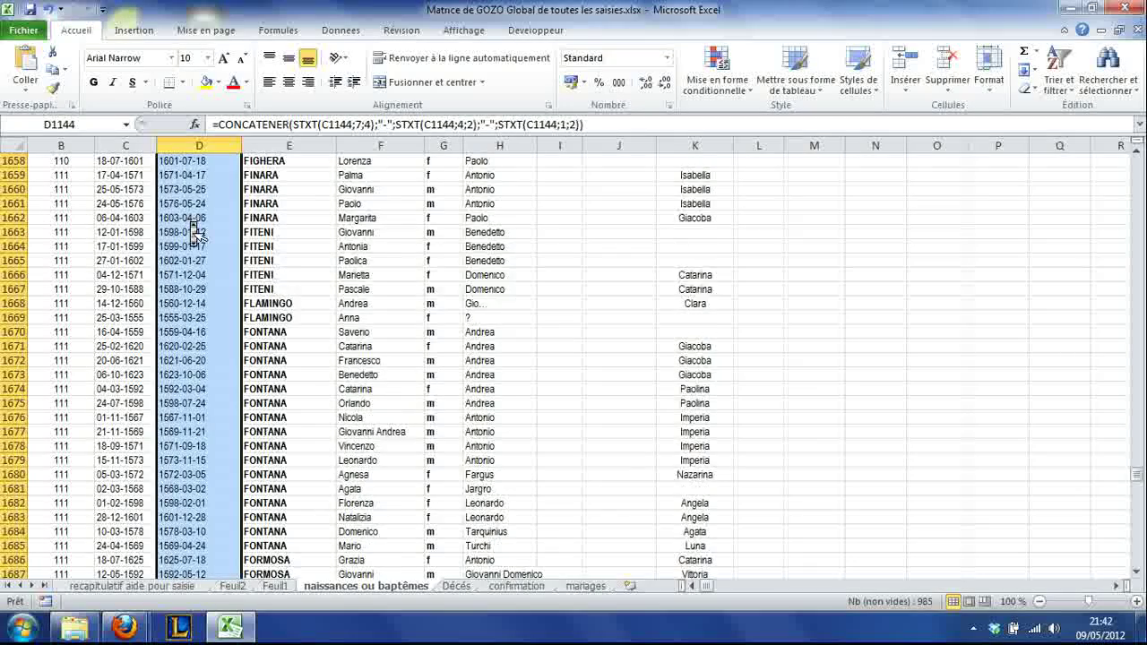
pyautogui.scroll(18, 190, 220)
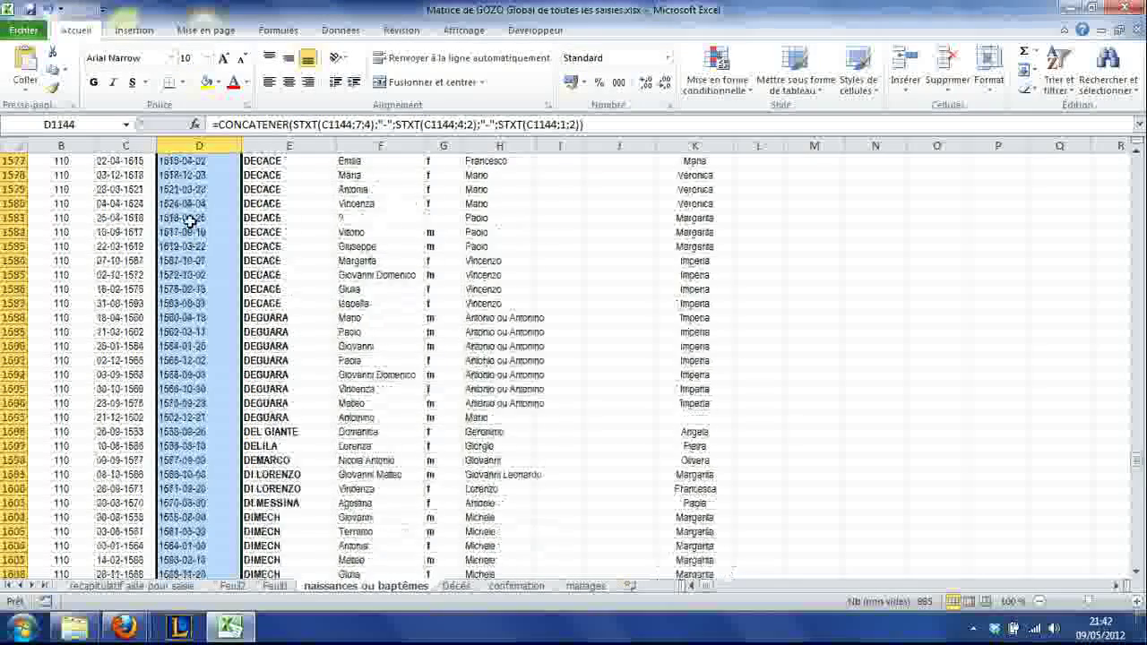
pyautogui.scroll(5, 190, 220)
# Compare the contents of columns C and D in rows 1143 and 1144 to see which cells hold formulas
pyautogui.press('Up')
pyautogui.press('Down')
pyautogui.press('Down')
pyautogui.press('Up')
pyautogui.press('Up')
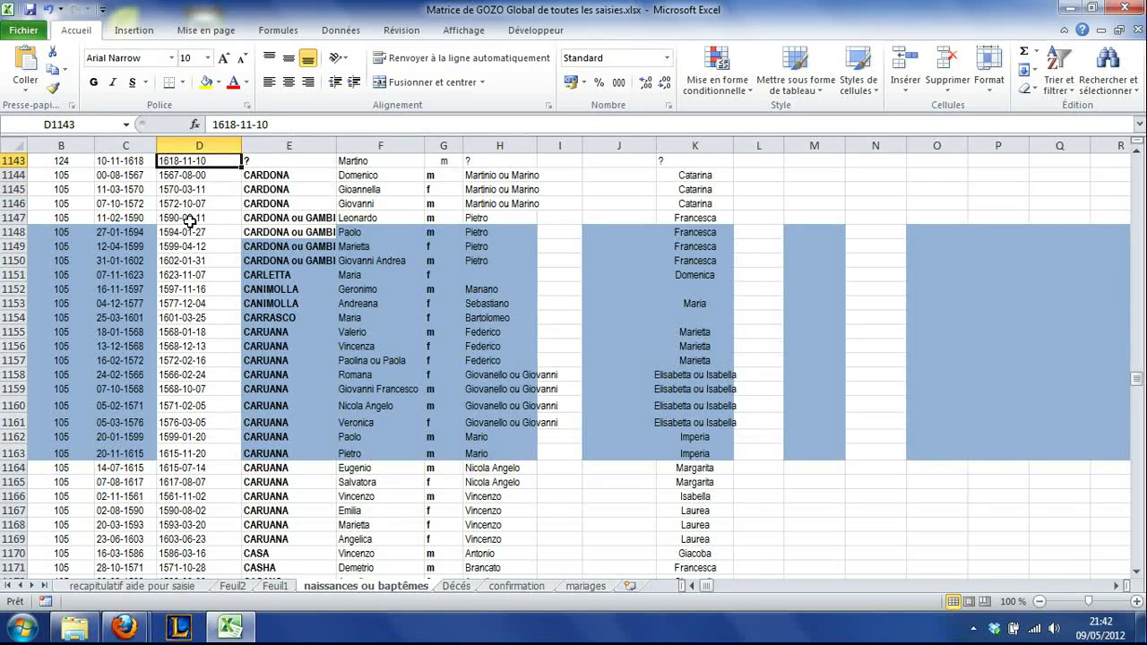
pyautogui.scroll(1, 189, 220)
pyautogui.press('Left')
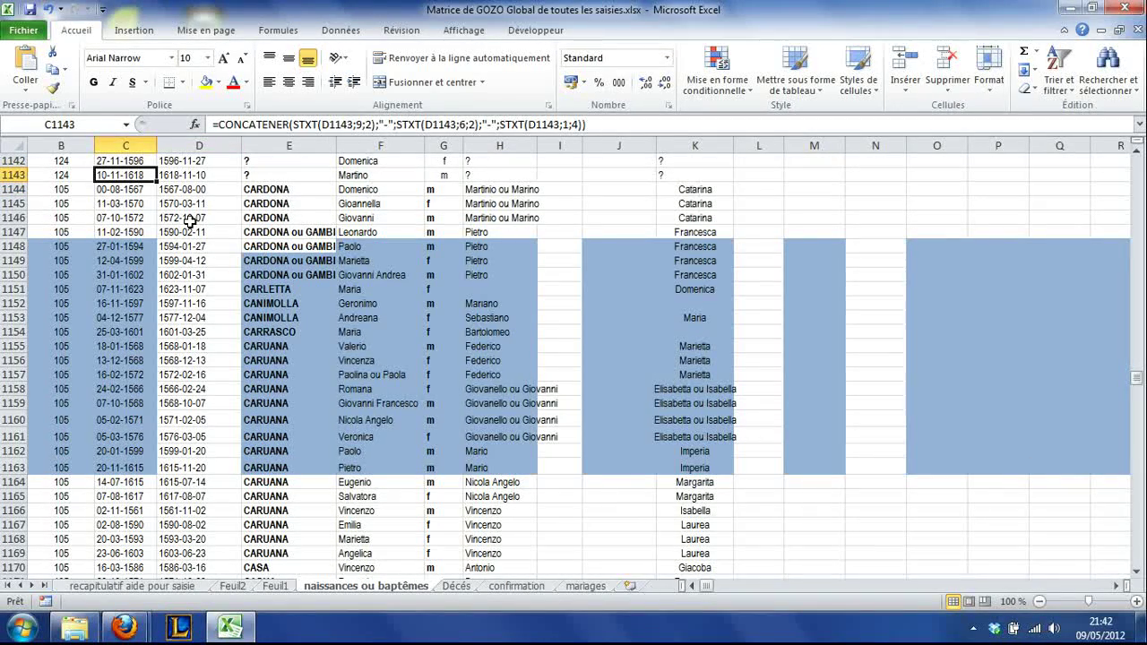
pyautogui.press('Right')
pyautogui.press('Left')
pyautogui.press('Down')
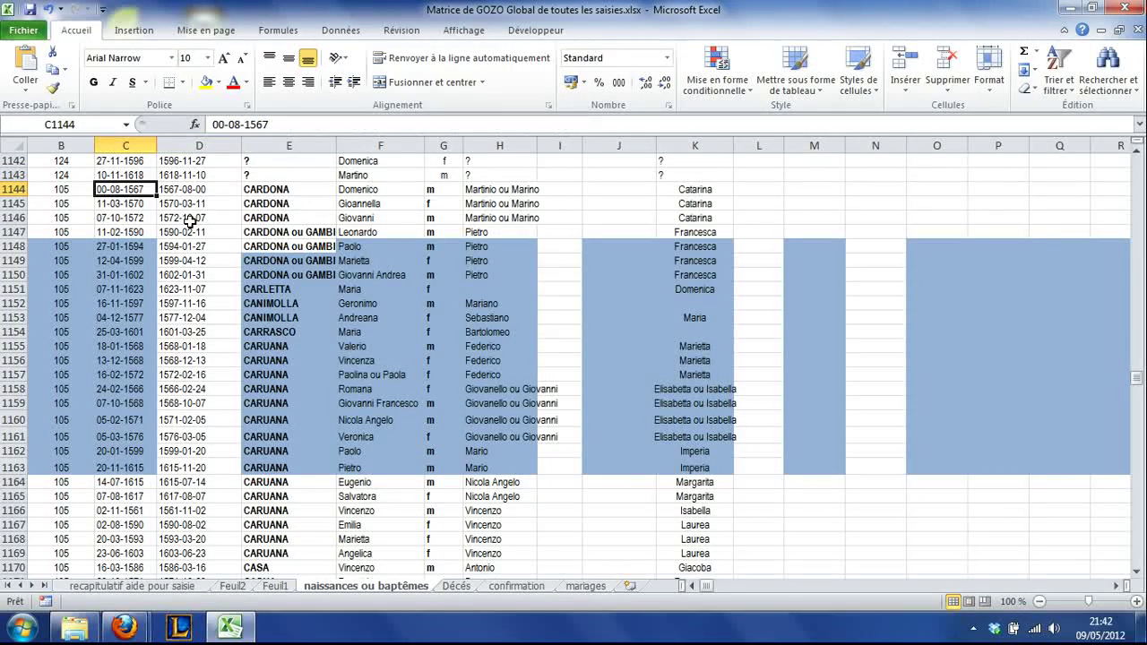
pyautogui.press('Right')
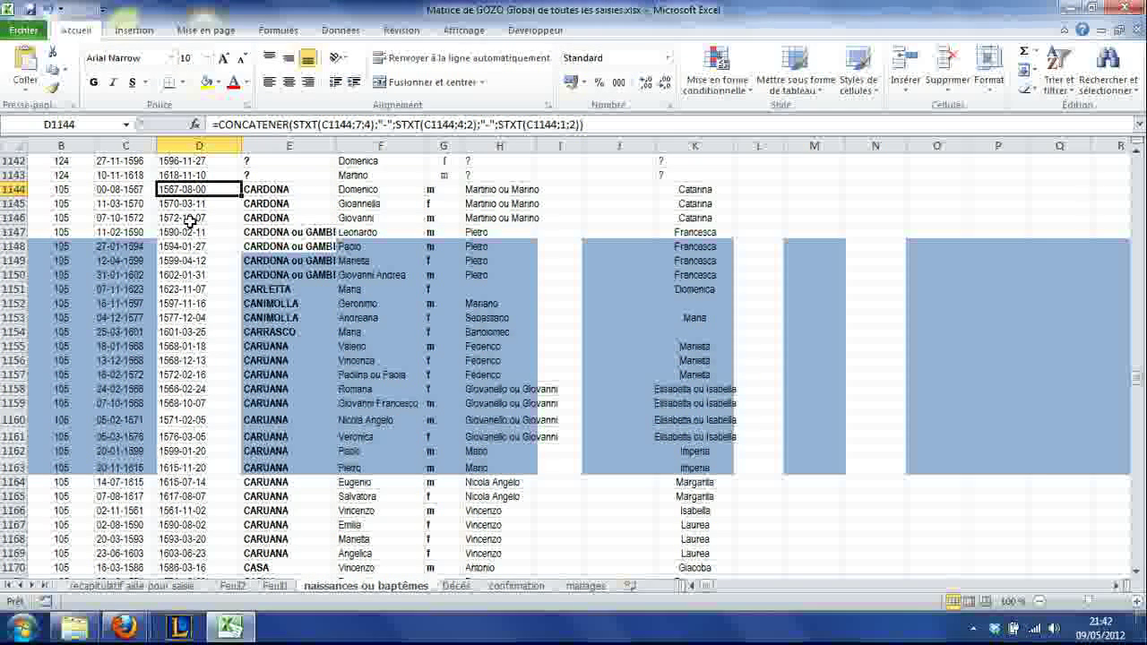
# Select the converted dates from D1144 down to D2128 and copy them
pyautogui.hotkey('shift', 'Down')
pyautogui.hotkey('shift', 'Up')
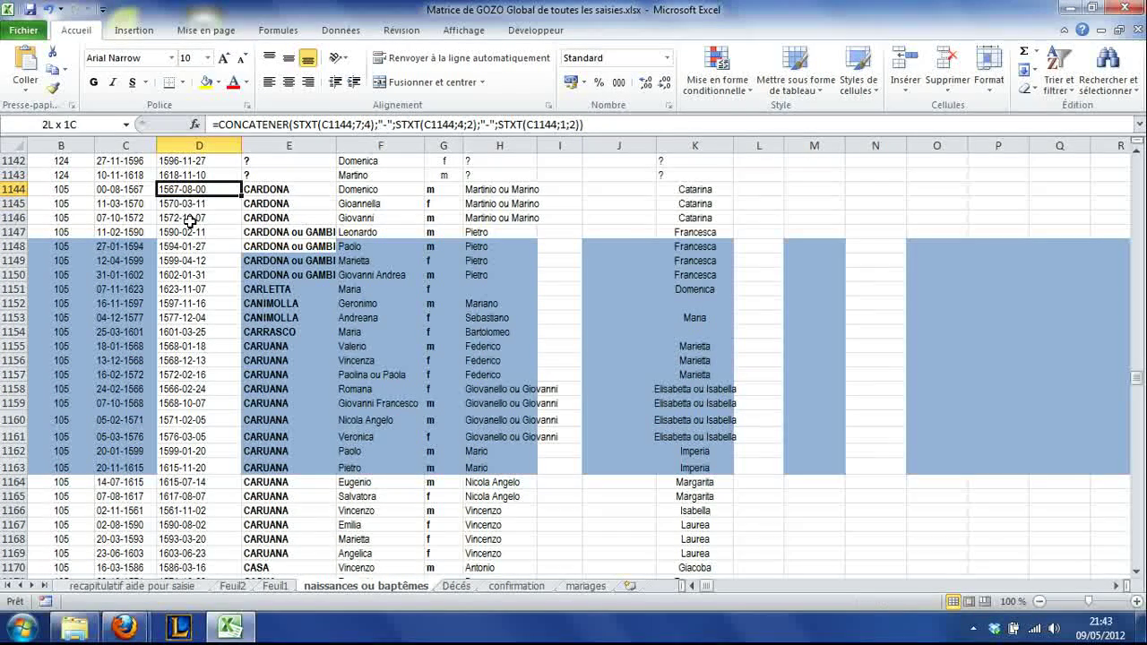
pyautogui.hotkey('shift', 'pagedown')
pyautogui.hotkey('shift', 'pagedown')
pyautogui.hotkey('shift', 'pagedown')
pyautogui.hotkey('shift', 'pagedown')
pyautogui.hotkey('shift', 'pagedown')
pyautogui.hotkey('shift', 'pagedown')
pyautogui.hotkey('shift', 'pagedown')
pyautogui.hotkey('shift', 'pagedown')
pyautogui.hotkey('shift', 'pagedown')
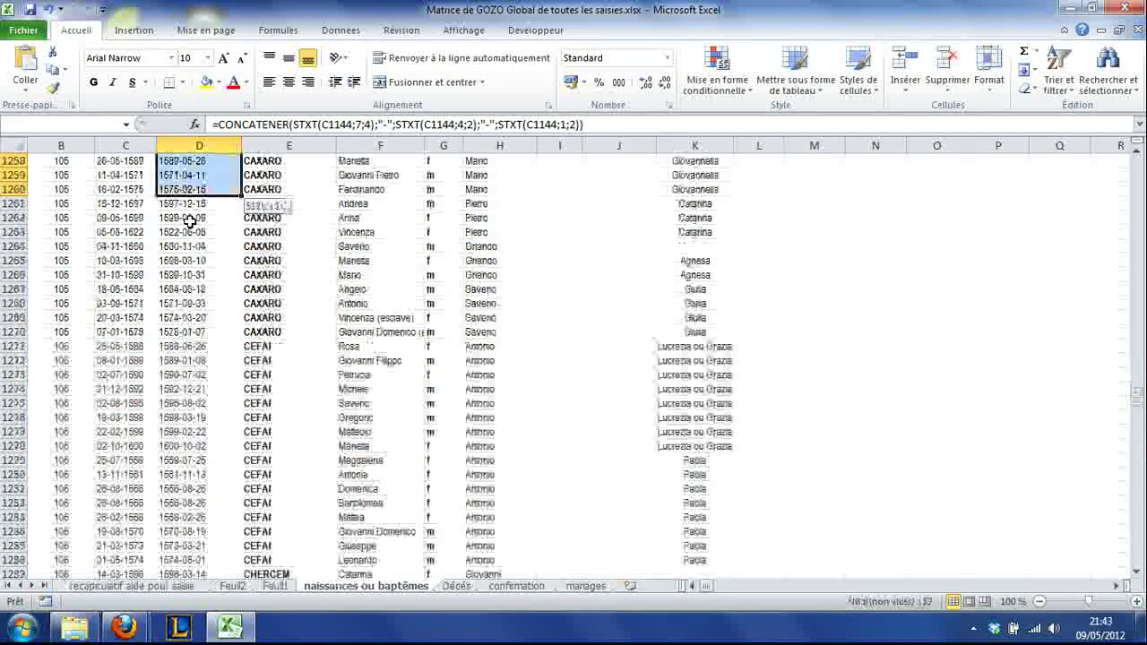
pyautogui.moveTo(190, 222); pyautogui.dragTo(190, 221)
pyautogui.rightClick(194, 163)
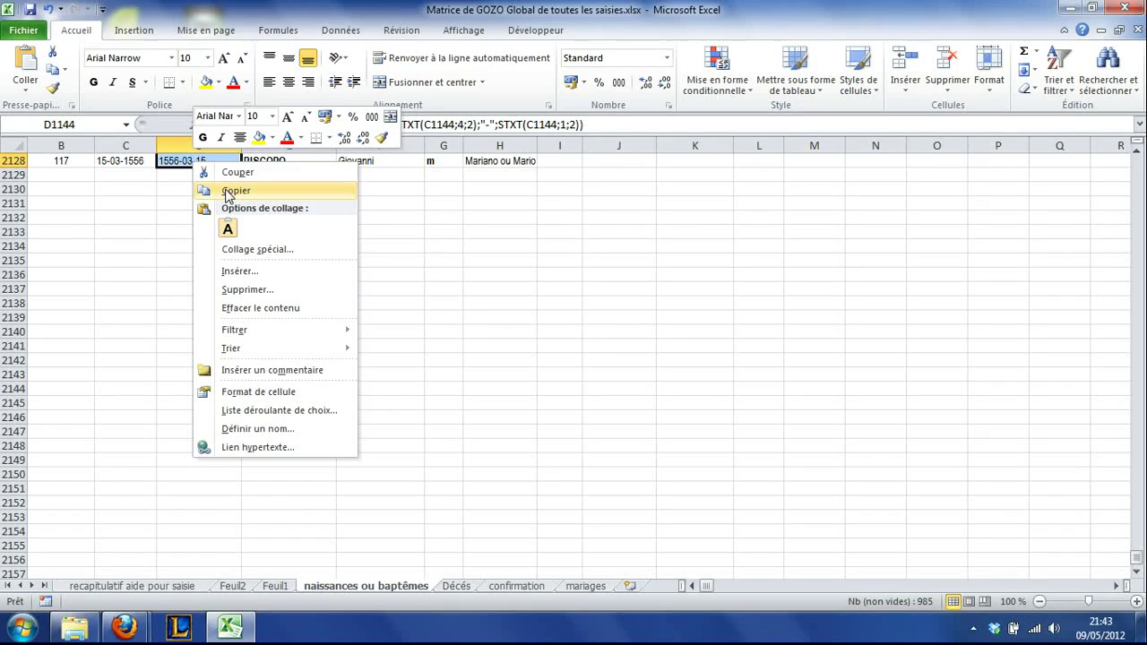
pyautogui.click(226, 191)
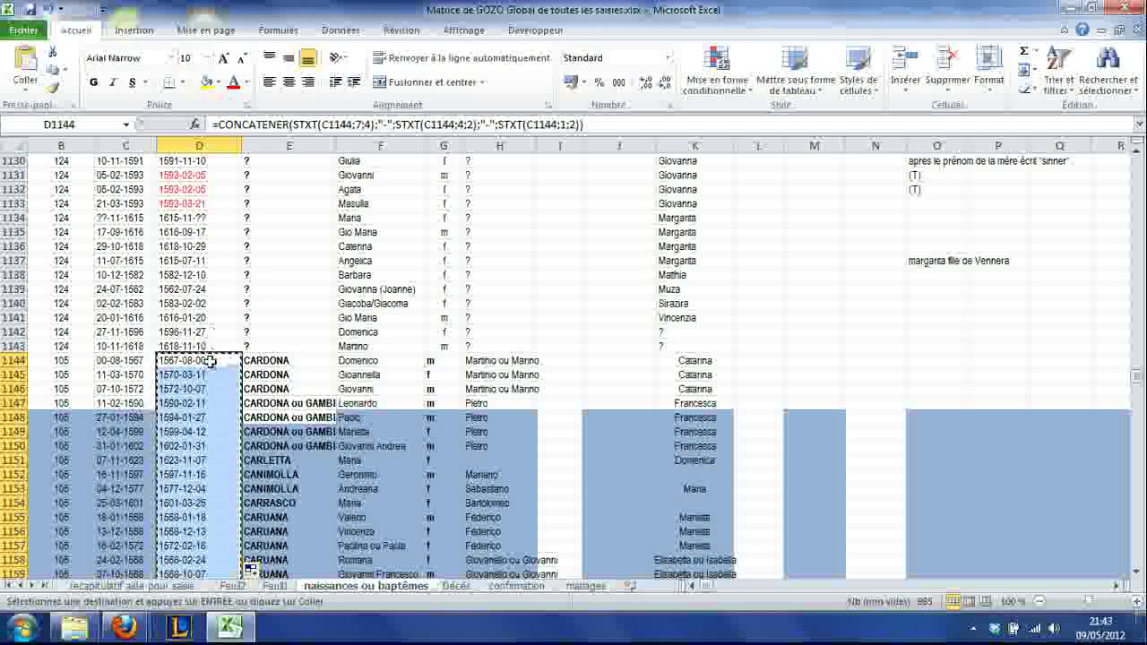
# Paste the copied dates back at D1144 as values only, replacing the formulas in column D
pyautogui.click(209, 359)
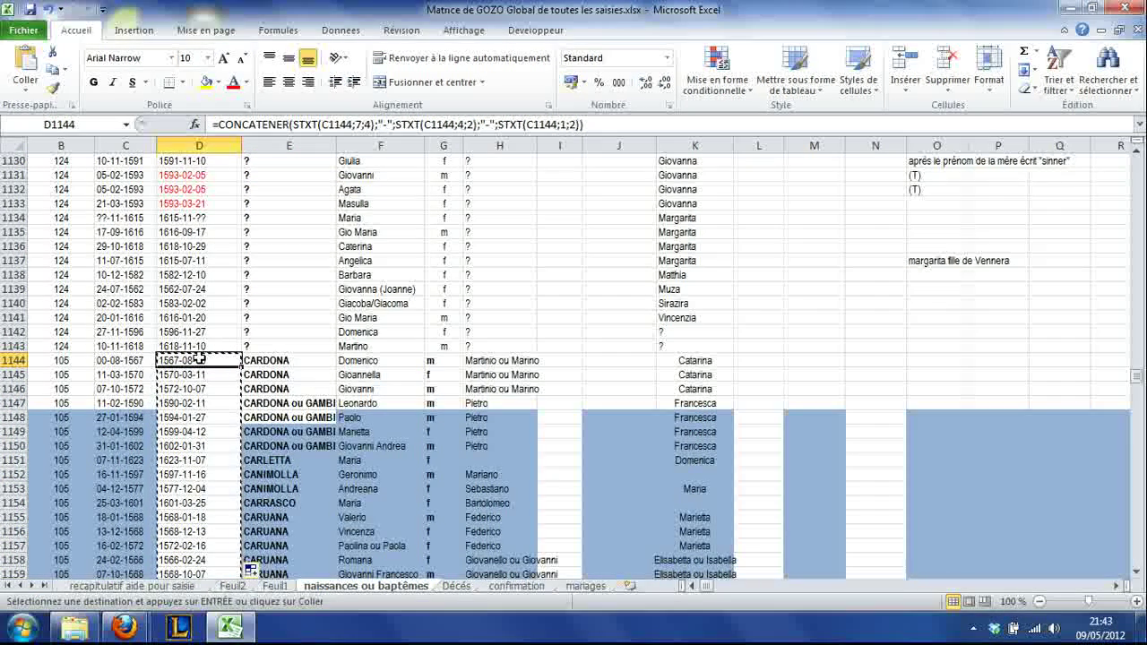
pyautogui.rightClick(199, 359)
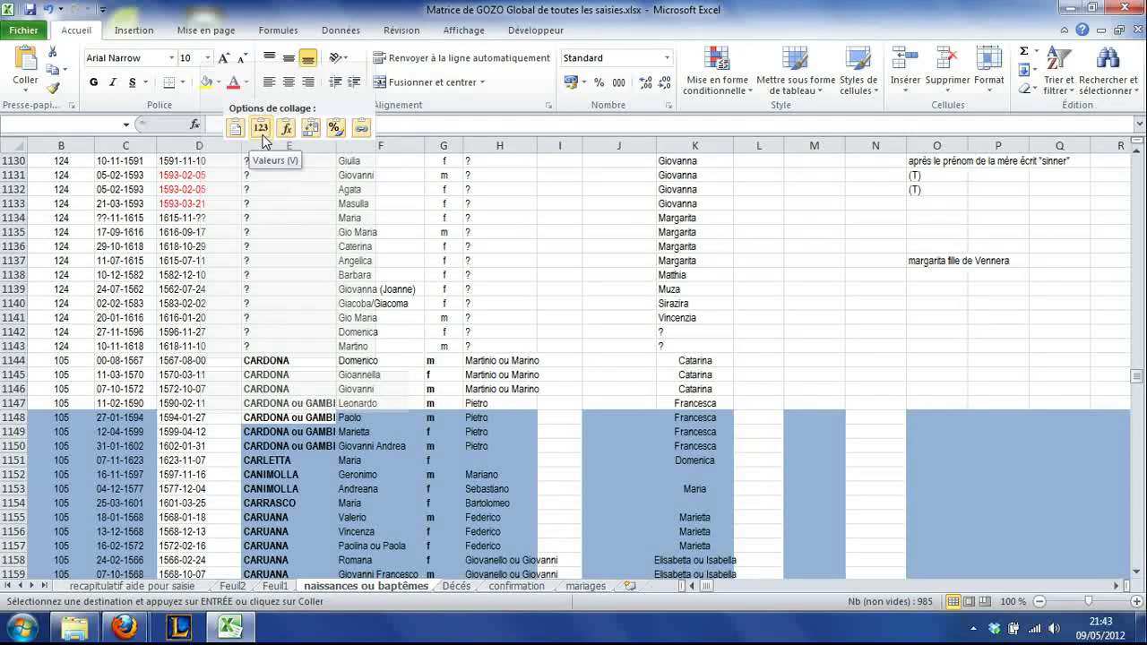
pyautogui.click(260, 130)
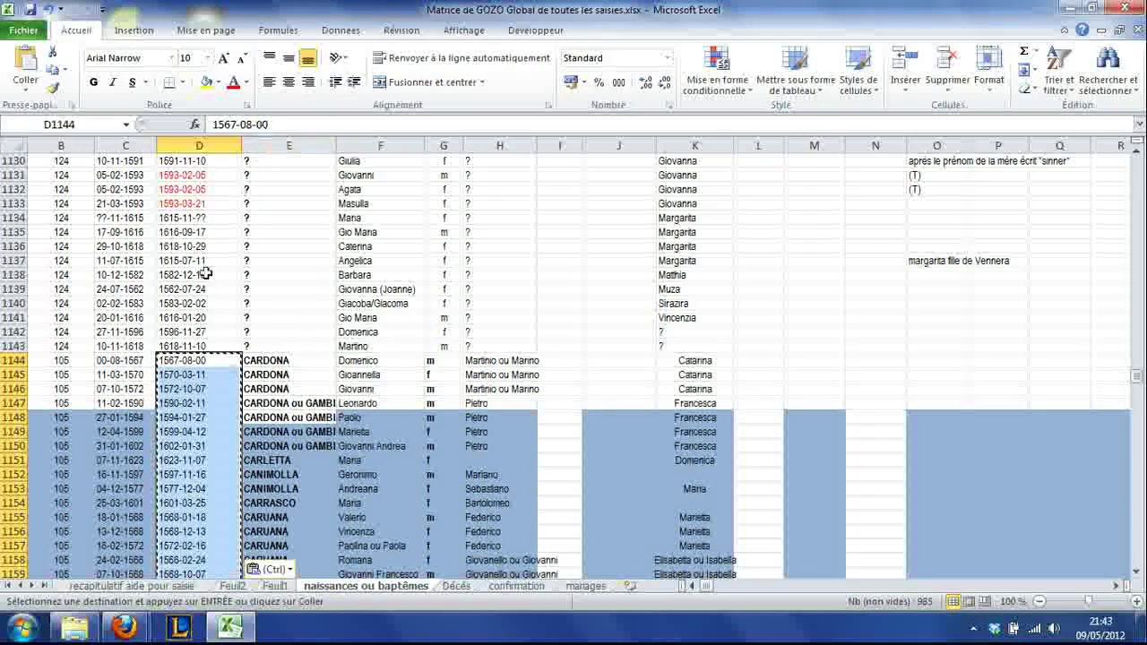
pyautogui.click(198, 360)
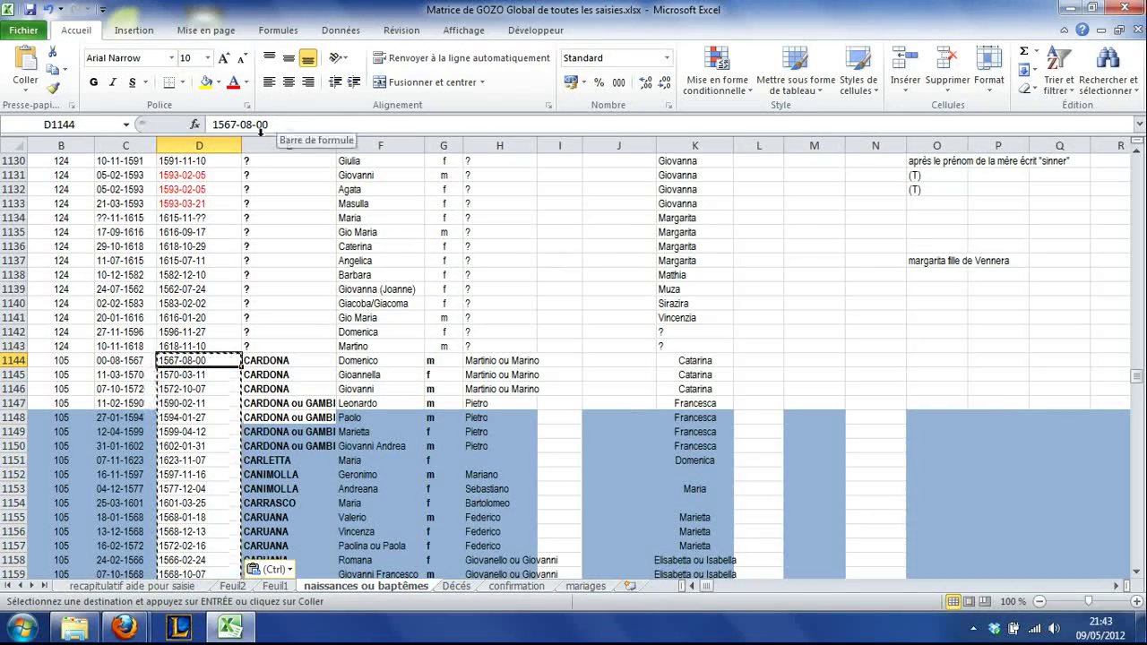
# Check the cell contents of columns C and D in rows 1144 and 1145 after the values-only paste
pyautogui.press('Left')
pyautogui.press('Right')
pyautogui.press('Left')
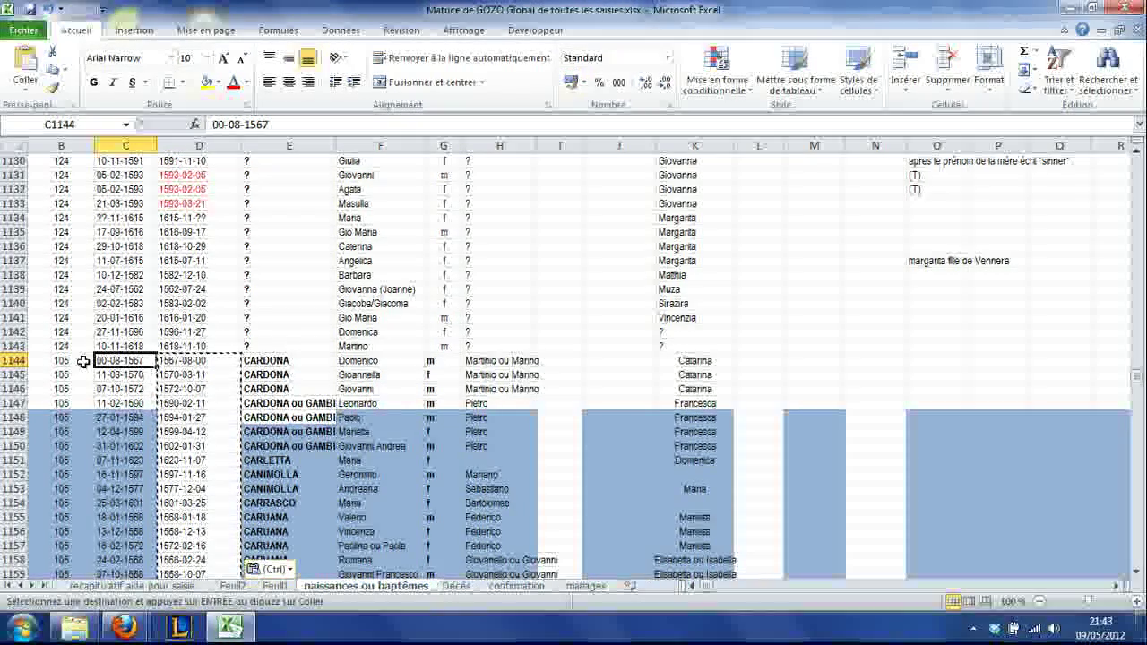
pyautogui.press('Right')
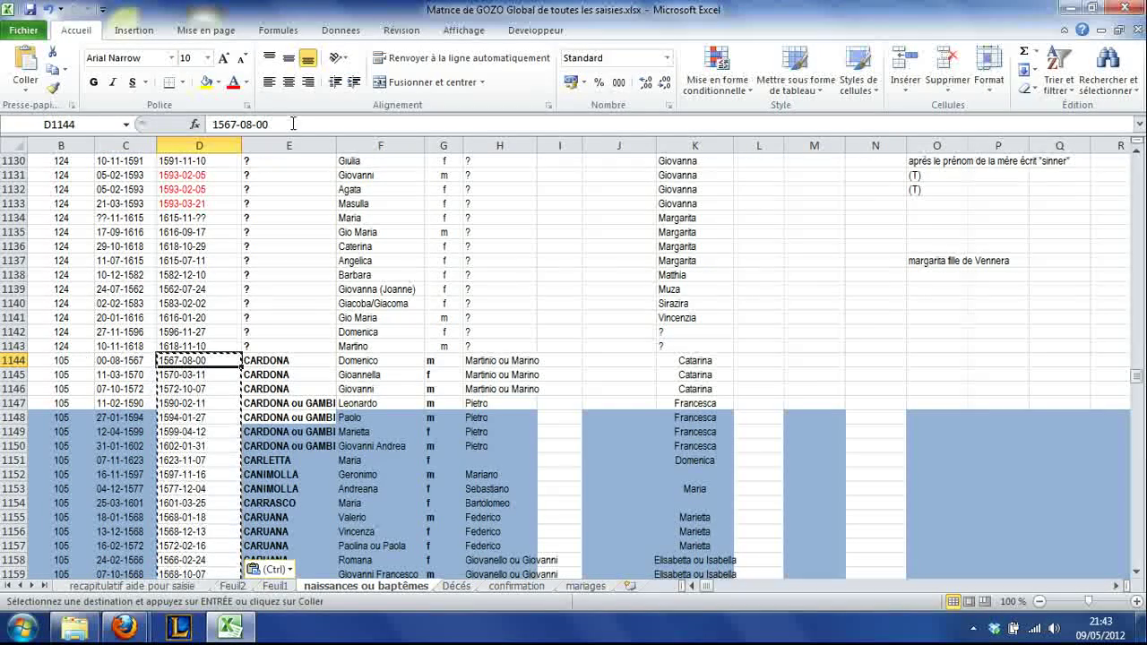
pyautogui.click(125, 375)
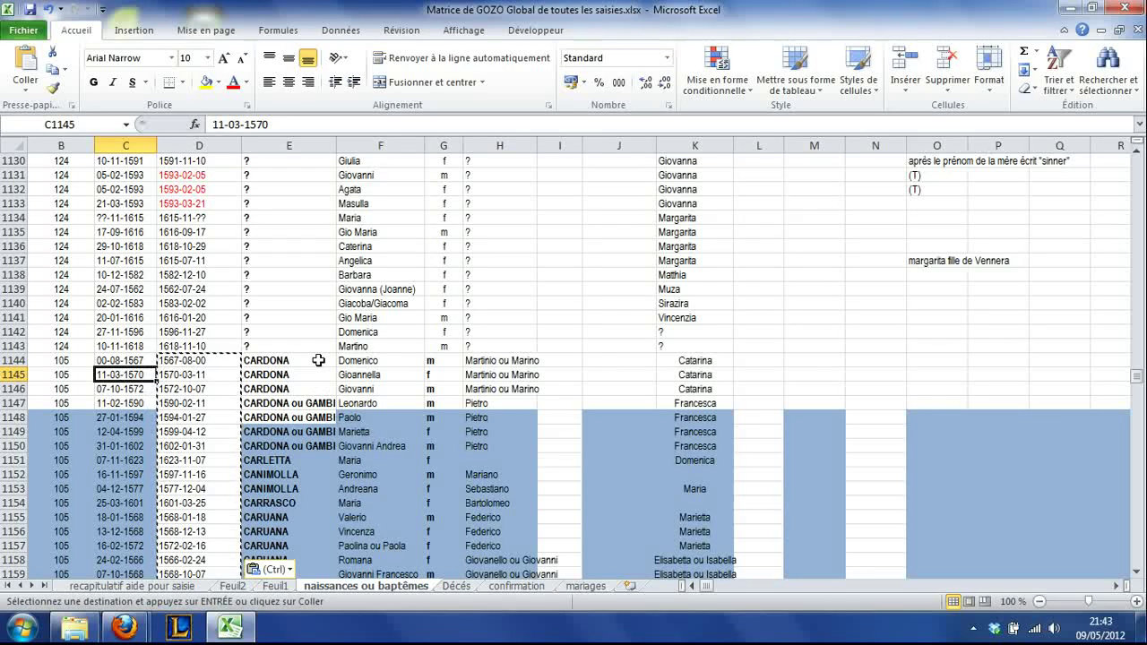
pyautogui.press('Right')
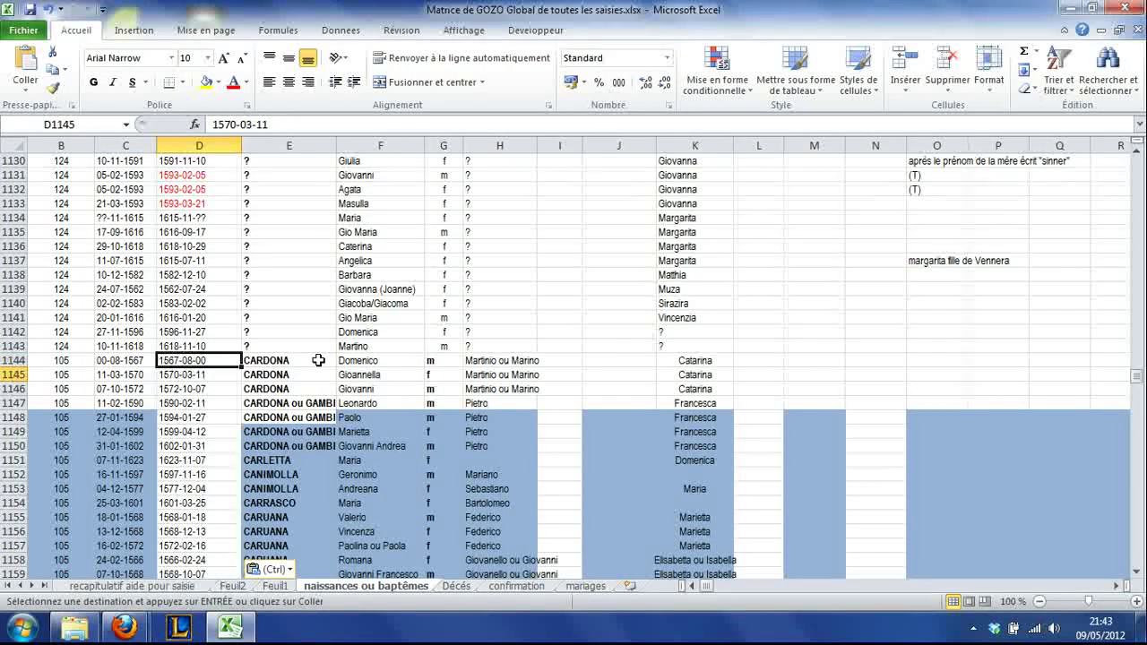
pyautogui.press('Down')
pyautogui.press('Down')
pyautogui.press('Up')
pyautogui.press('Up')
pyautogui.press('Up')
pyautogui.press('Left')
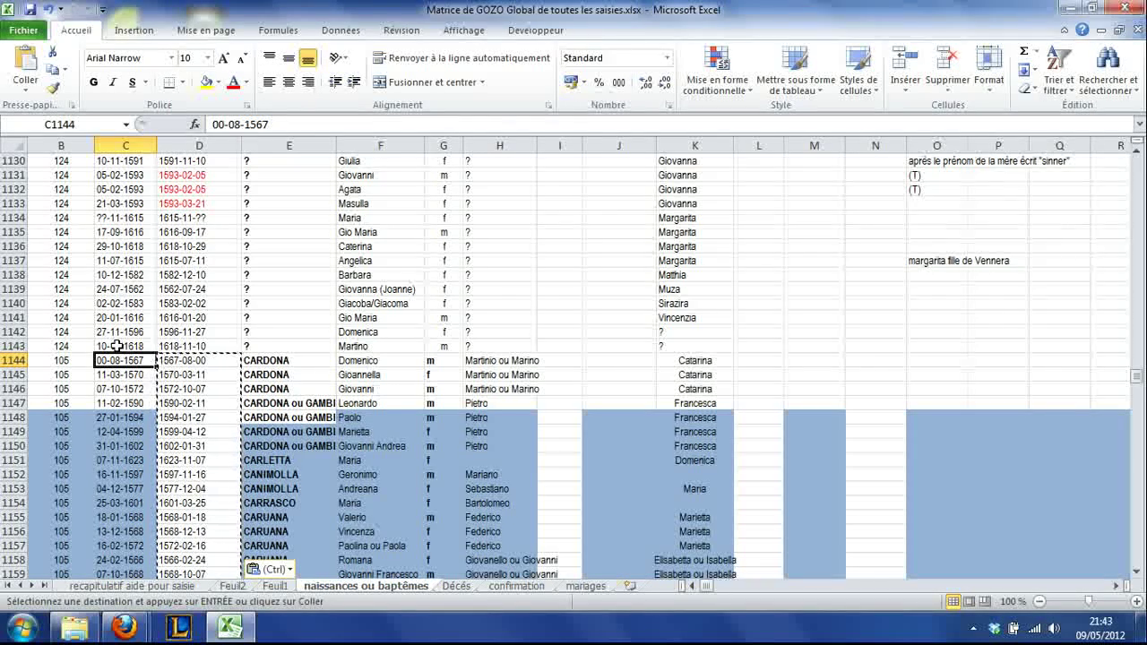
# Fill the day-first CONCATENER/STXT formula from C1143 down column C to row 2128 and check the last row
pyautogui.press('Up')
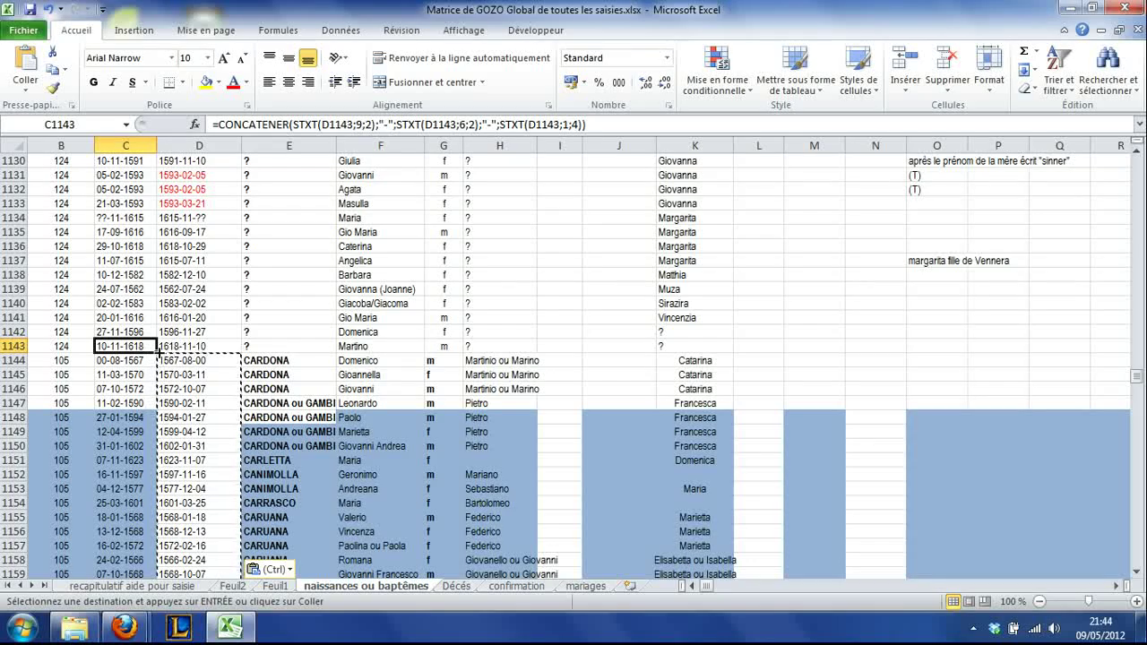
pyautogui.moveTo(157, 356); pyautogui.dragTo(145, 545)
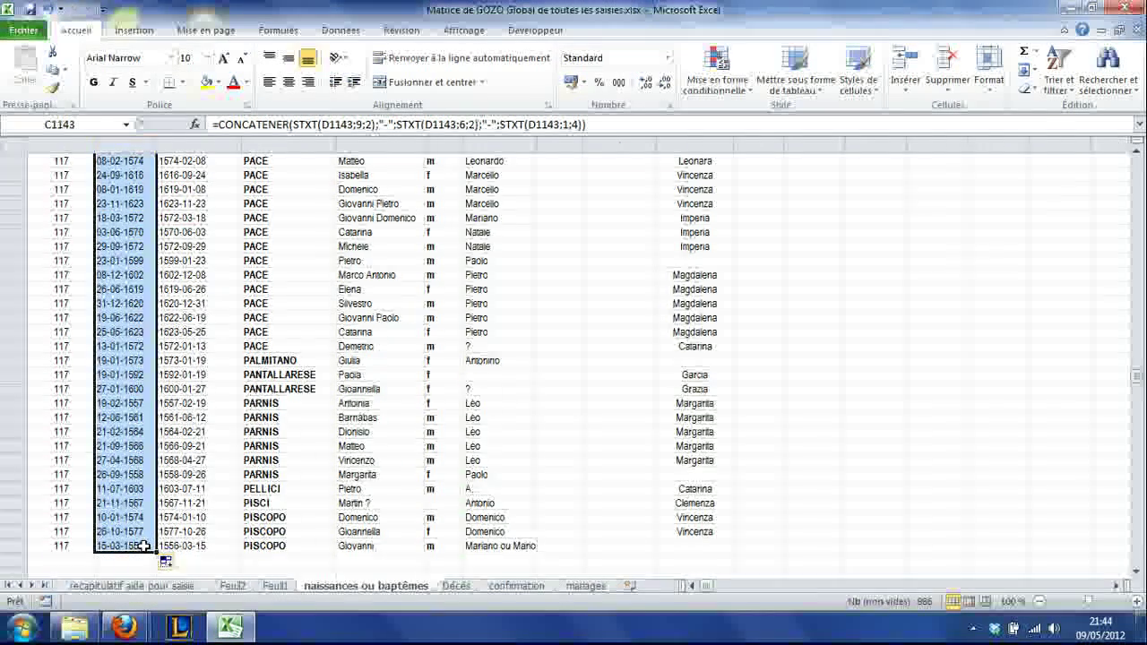
pyautogui.hotkey('ctrl', 'z')
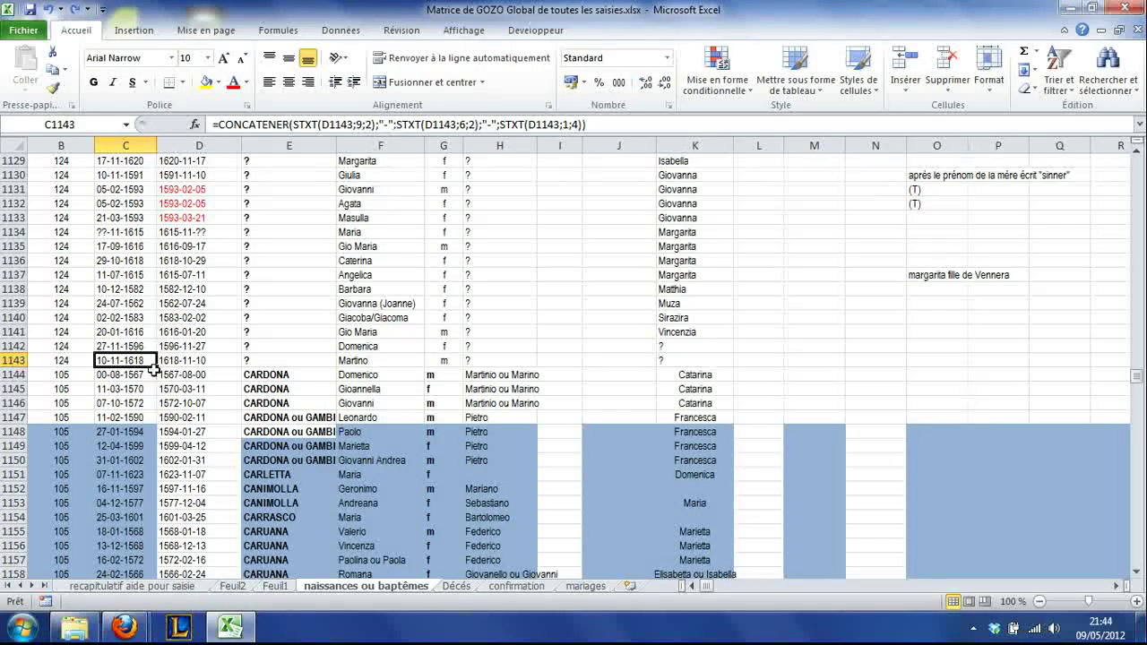
pyautogui.moveTo(156, 364); pyautogui.dragTo(133, 555)
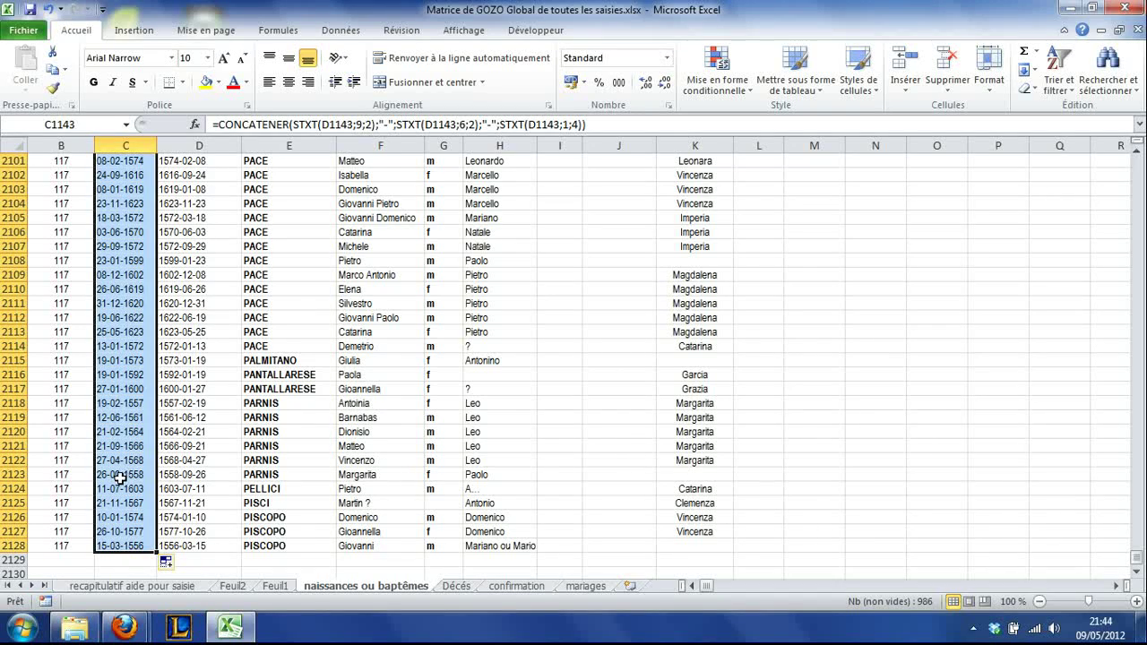
pyautogui.click(150, 475)
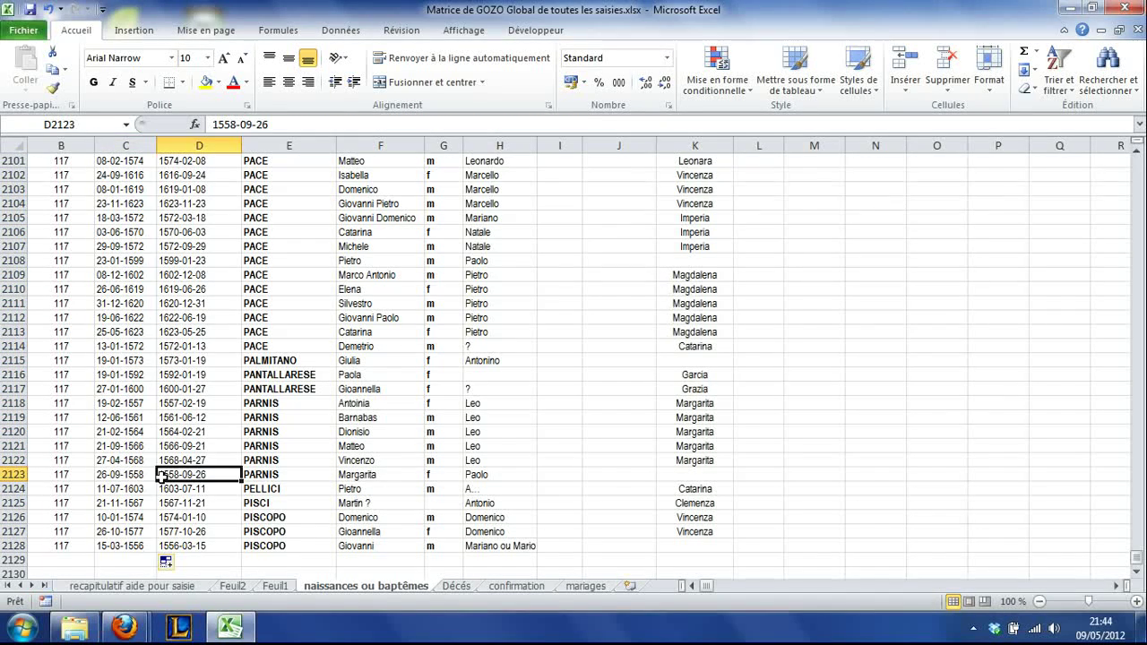
pyautogui.press('Down')
pyautogui.press('Down')
pyautogui.press('Down')
pyautogui.press('Down')
pyautogui.press('Down')
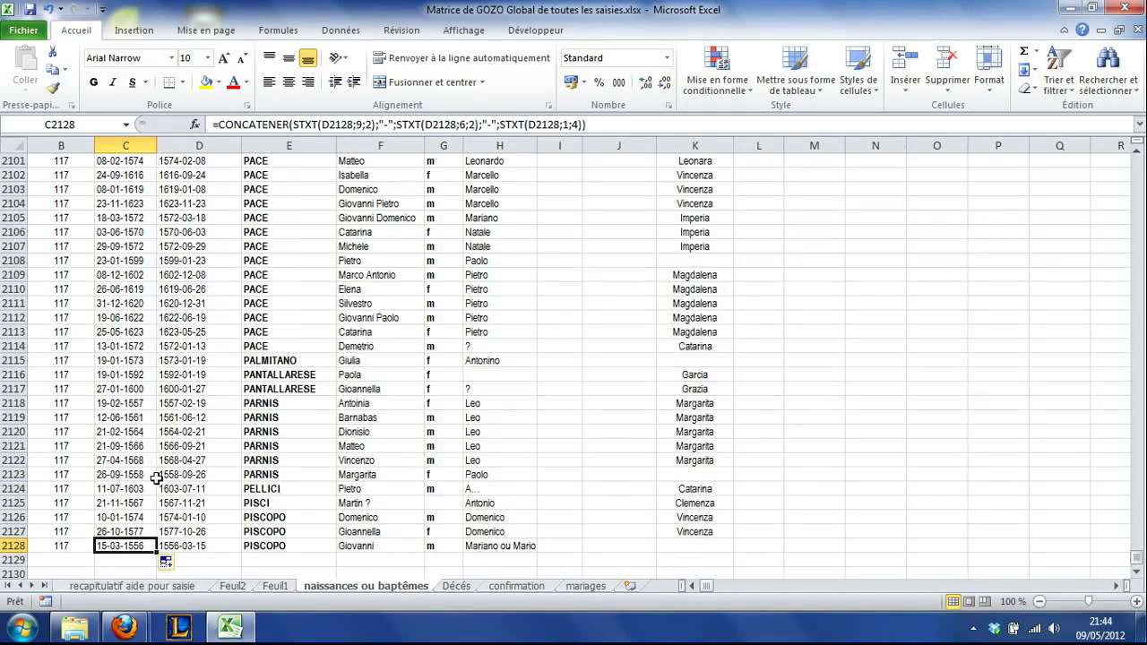
# Examine column C from row 2128 up past row 1085 to see which date cells contain formulas
pyautogui.press('pageup')
pyautogui.press('pageup')
pyautogui.press('pageup')
pyautogui.press('pageup')
pyautogui.press('pageup')
pyautogui.press('pageup')
pyautogui.press('pageup')
pyautogui.press('pageup')
pyautogui.press('pageup')
pyautogui.press('pageup')
pyautogui.press('pageup')
pyautogui.press('pageup')
pyautogui.press('pageup')
pyautogui.press('pageup')
pyautogui.press('pageup')
pyautogui.press('pageup')
pyautogui.press('pageup')
pyautogui.press('pageup')
pyautogui.press('pageup')
pyautogui.press('pageup')
pyautogui.press('pageup')
pyautogui.press('pageup')
pyautogui.press('pageup')
pyautogui.press('pageup')
pyautogui.press('pageup')
pyautogui.press('pageup')
pyautogui.press('pageup')
pyautogui.press('pageup')
pyautogui.press('pageup')
pyautogui.press('pageup')
pyautogui.press('pageup')
pyautogui.press('pageup')
pyautogui.press('pageup')
pyautogui.press('pageup')
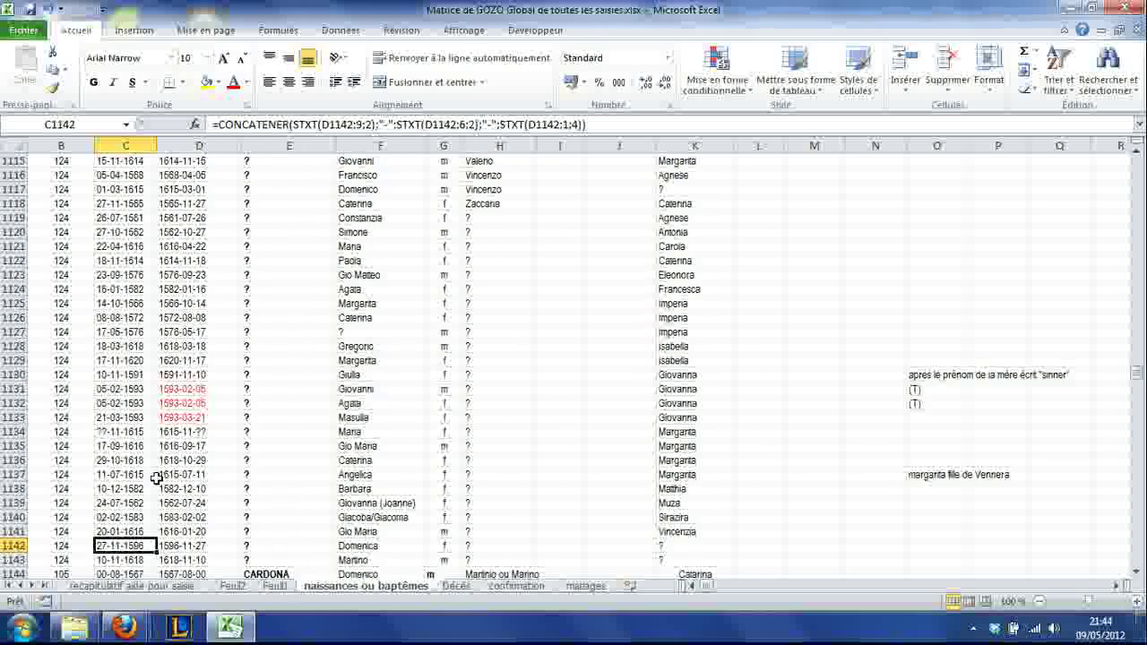
pyautogui.press('pageup')
pyautogui.press('pageup')
pyautogui.press('pageup')
pyautogui.press('pageup')
pyautogui.press('pagedown')
pyautogui.press('pagedown')
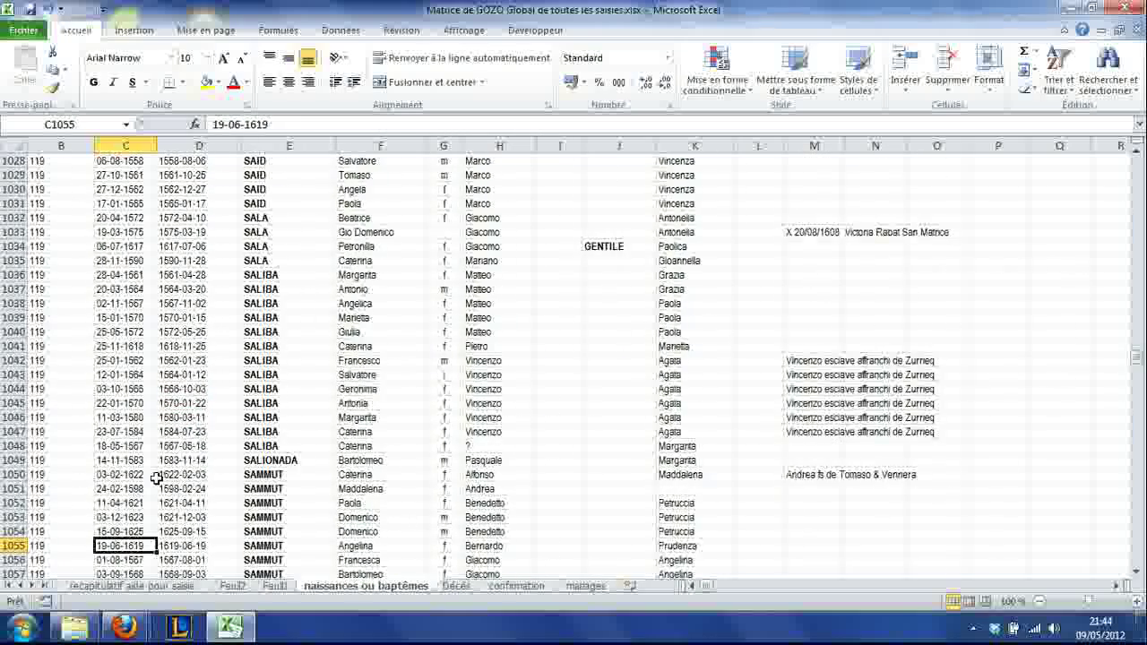
pyautogui.press('pageup')
pyautogui.press('pagedown')
pyautogui.press('pagedown')
pyautogui.press('pageup')
pyautogui.press('pagedown')
pyautogui.press('pageup')
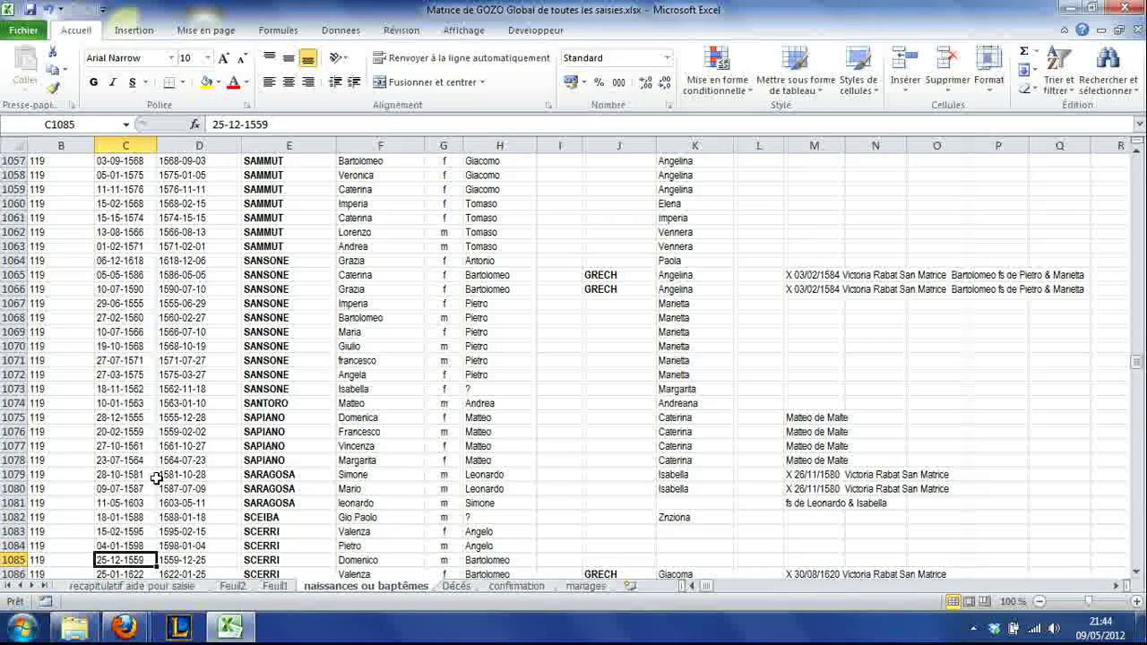
# Locate the row below C1085 where column C switches from fixed dates to formulas
pyautogui.press('Tab')
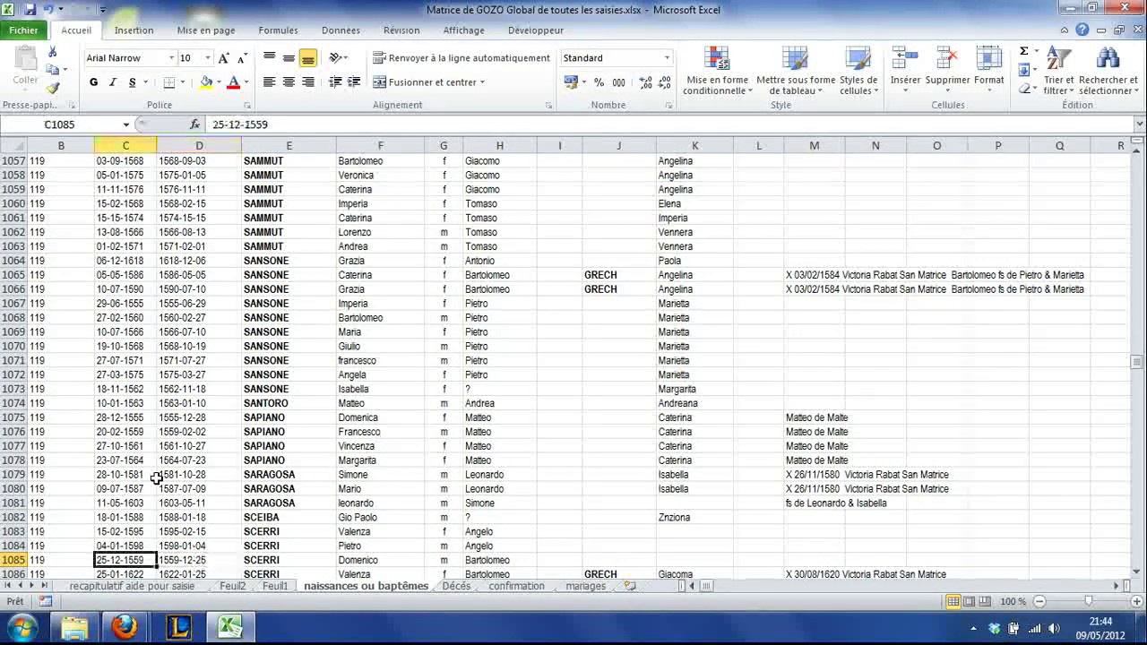
pyautogui.press('Down')
pyautogui.press('Down')
pyautogui.press('Down')
pyautogui.press('Down')
pyautogui.press('Down')
pyautogui.press('Down')
pyautogui.press('Down')
pyautogui.press('Down')
pyautogui.press('Down')
pyautogui.press('Down')
pyautogui.press('Down')
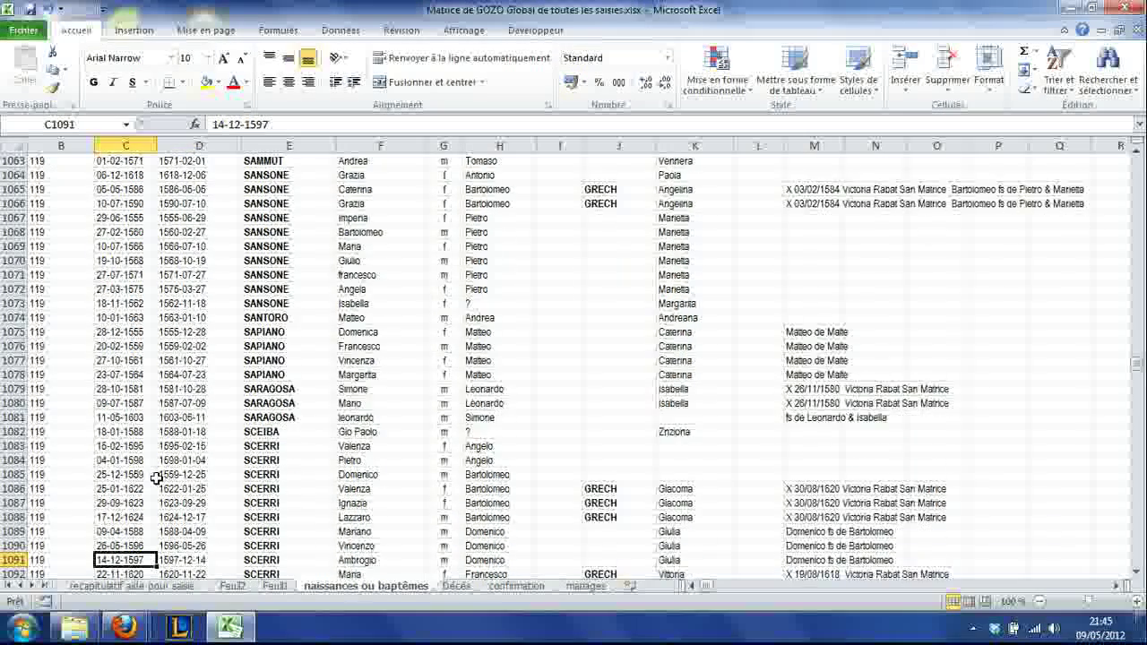
pyautogui.press('Down')
pyautogui.press('Down')
pyautogui.press('Down')
pyautogui.press('Down')
pyautogui.press('Down')
pyautogui.press('Down')
pyautogui.press('Down')
pyautogui.press('Down')
pyautogui.press('Up')
pyautogui.press('Up')
pyautogui.press('Up')
pyautogui.press('Up')
pyautogui.press('Up')
pyautogui.press('Up')
pyautogui.press('Up')
pyautogui.press('Up')
pyautogui.press('Up')
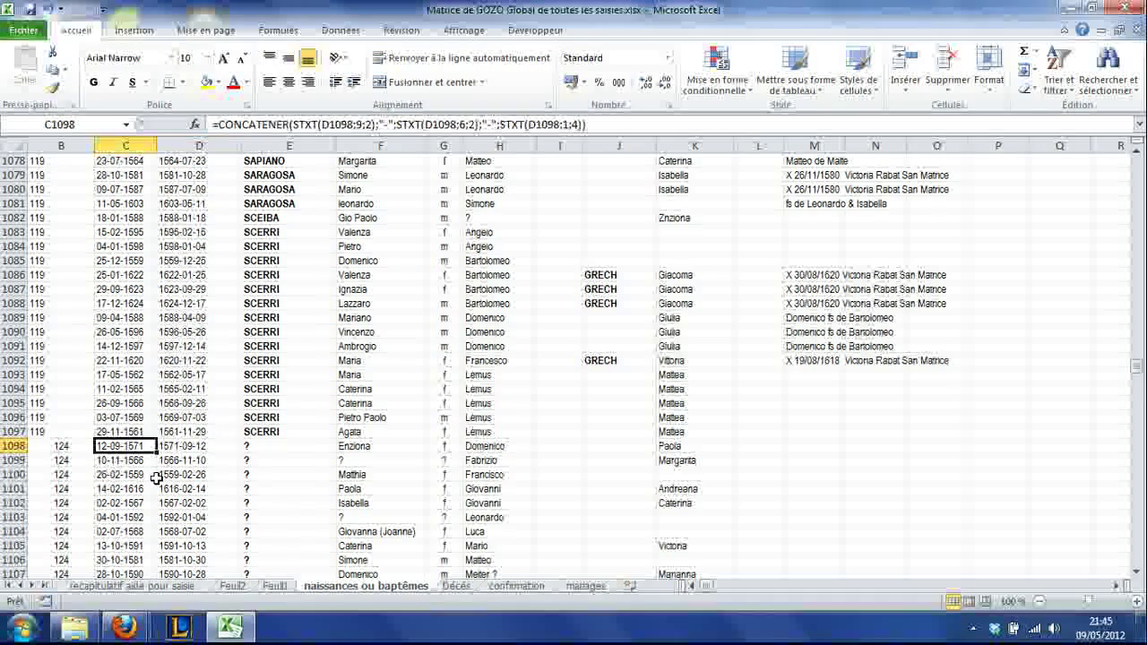
pyautogui.press('Up')
# Examine column D from row 1098 up to about row 832 to see whether the year-first dates are fixed values or formulas
pyautogui.press('Right')
pyautogui.press('Up')
pyautogui.press('Up')
pyautogui.press('Up')
pyautogui.press('Up')
pyautogui.press('Up')
pyautogui.press('Up')
pyautogui.press('Up')
pyautogui.press('Up')
pyautogui.press('Up')
pyautogui.press('Up')
pyautogui.press('Up')
pyautogui.press('Up')
pyautogui.press('Up')
pyautogui.press('Up')
pyautogui.press('Up')
pyautogui.press('Up')
pyautogui.press('Up')
pyautogui.press('Up')
pyautogui.press('Up')
pyautogui.press('Up')
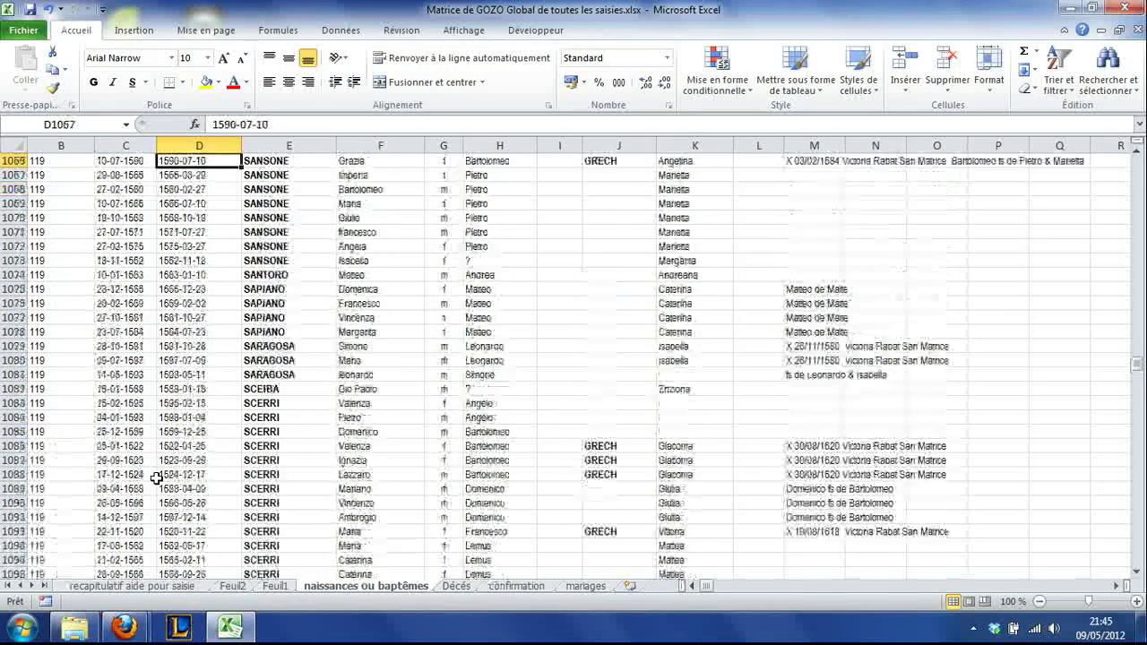
pyautogui.press('Up')
pyautogui.press('Up')
pyautogui.press('Up')
pyautogui.press('Up')
pyautogui.press('Up')
pyautogui.press('Up')
pyautogui.press('Up')
pyautogui.press('Up')
pyautogui.press('Up')
pyautogui.press('Up')
pyautogui.press('Up')
pyautogui.press('Up')
pyautogui.press('Up')
pyautogui.press('Up')
pyautogui.press('Up')
pyautogui.press('Up')
pyautogui.press('Up')
pyautogui.press('Up')
pyautogui.press('Up')
pyautogui.press('Up')
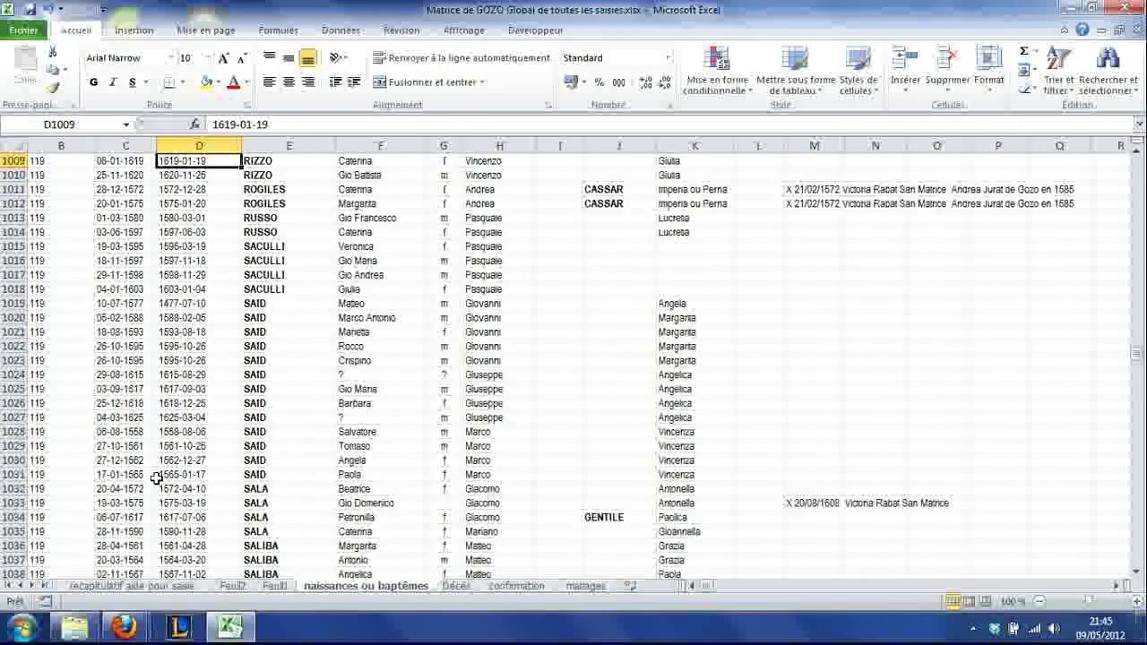
pyautogui.press('Up')
pyautogui.press('Up')
pyautogui.press('Up')
pyautogui.press('Up')
pyautogui.press('Up')
pyautogui.press('Up')
pyautogui.press('Up')
pyautogui.press('Up')
pyautogui.press('Up')
pyautogui.press('Up')
pyautogui.press('Up')
pyautogui.press('Up')
pyautogui.press('Up')
pyautogui.press('Up')
pyautogui.press('Up')
pyautogui.press('Up')
pyautogui.press('Up')
pyautogui.press('Up')
pyautogui.press('Up')
pyautogui.press('Up')
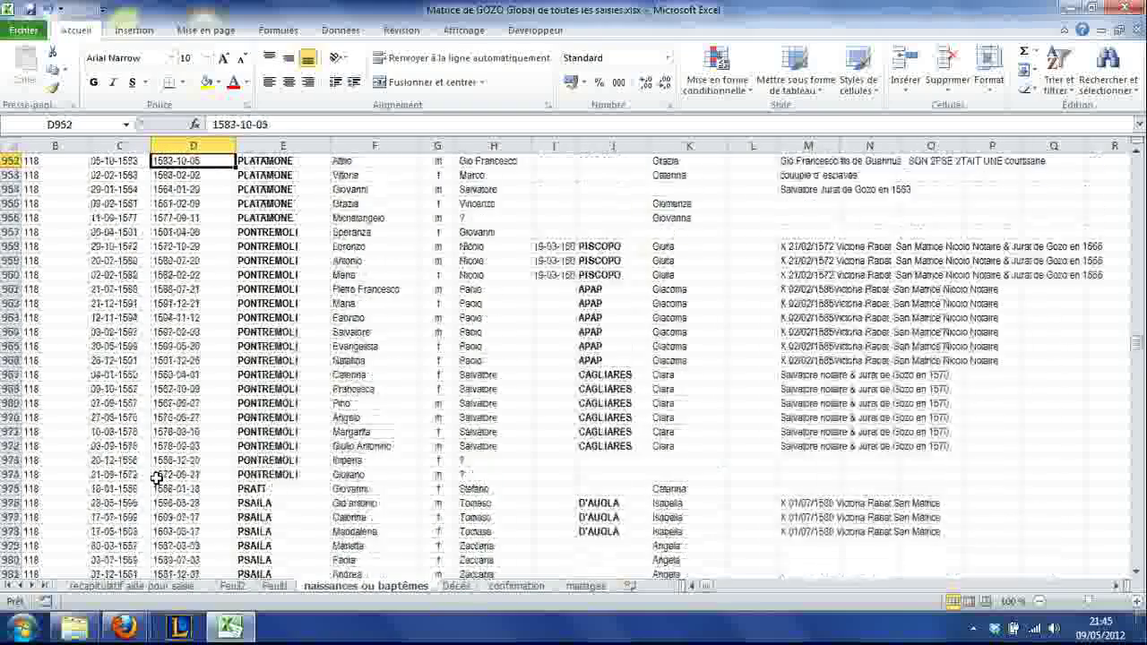
pyautogui.press('Up')
pyautogui.press('Up')
pyautogui.press('Up')
pyautogui.press('Up')
pyautogui.press('Up')
pyautogui.press('Up')
pyautogui.press('Up')
pyautogui.press('Up')
pyautogui.press('Up')
pyautogui.press('Up')
pyautogui.press('Up')
pyautogui.press('Up')
pyautogui.press('Up')
pyautogui.press('Up')
pyautogui.press('Up')
pyautogui.press('Up')
pyautogui.press('Up')
pyautogui.press('Up')
pyautogui.press('Up')
pyautogui.press('Up')
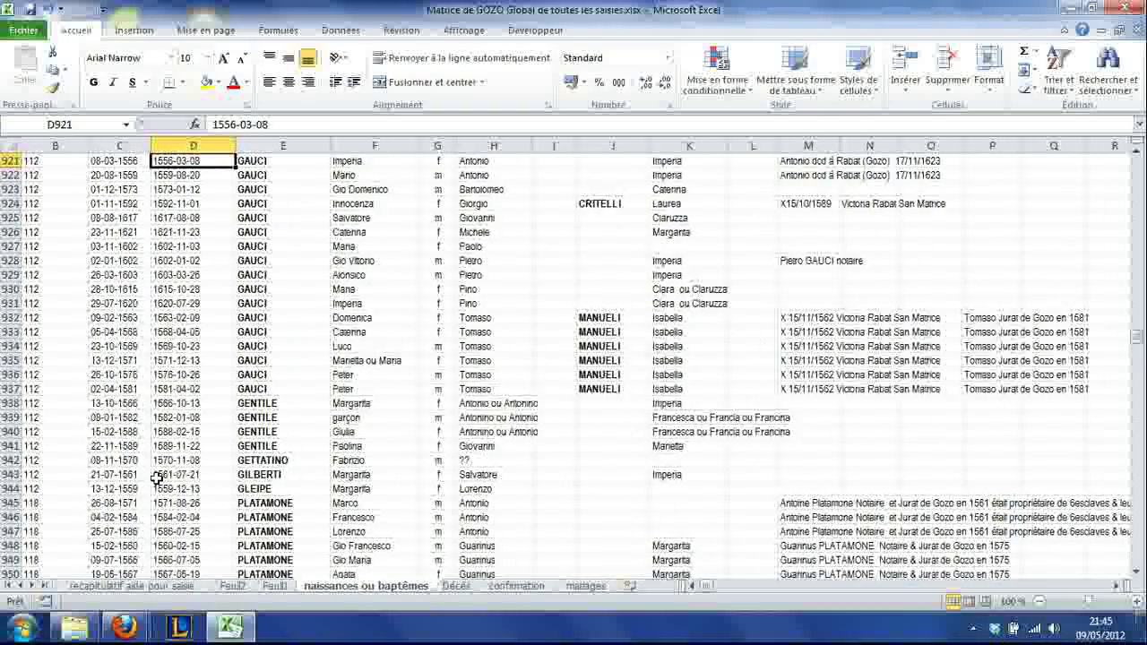
pyautogui.press('Up')
pyautogui.press('Up')
pyautogui.press('Up')
pyautogui.press('Up')
pyautogui.press('Up')
pyautogui.press('Up')
pyautogui.press('Up')
pyautogui.press('Up')
pyautogui.press('Up')
pyautogui.press('Up')
pyautogui.press('Up')
pyautogui.press('Up')
pyautogui.press('Up')
pyautogui.press('Up')
pyautogui.press('Up')
pyautogui.press('Up')
pyautogui.press('Up')
pyautogui.press('Up')
pyautogui.press('Up')
pyautogui.press('Up')
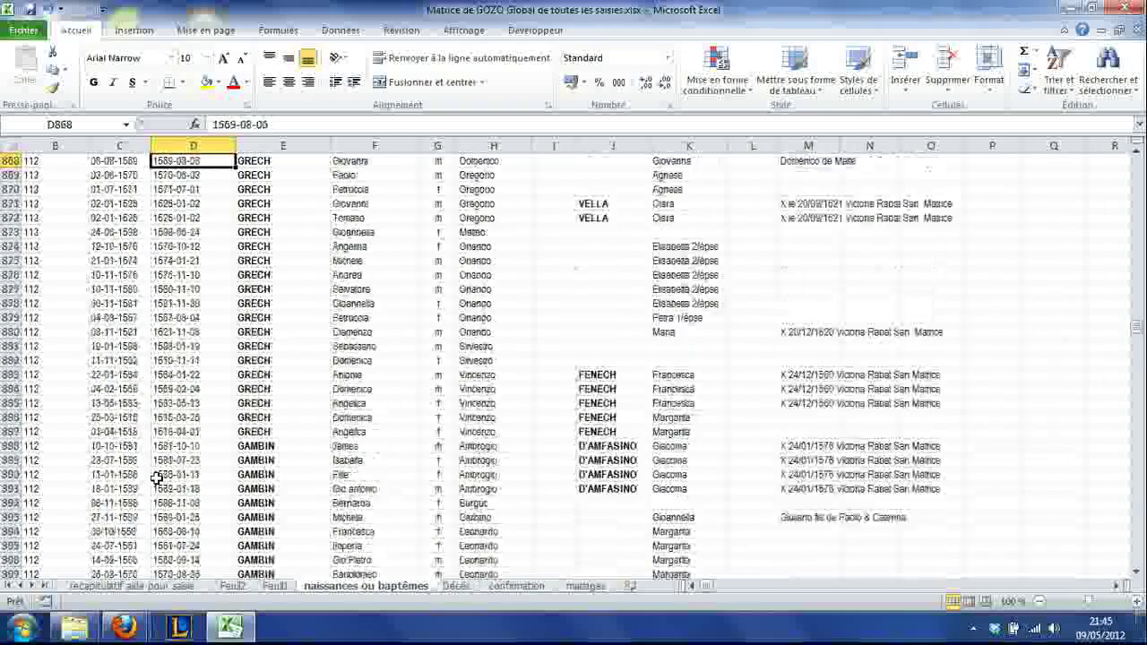
pyautogui.press('Up')
pyautogui.press('Up')
pyautogui.press('Up')
pyautogui.press('Up')
pyautogui.press('Up')
pyautogui.press('Up')
pyautogui.press('Up')
pyautogui.press('Up')
pyautogui.press('Up')
pyautogui.press('Up')
pyautogui.press('Up')
pyautogui.press('Up')
pyautogui.press('Up')
pyautogui.press('Up')
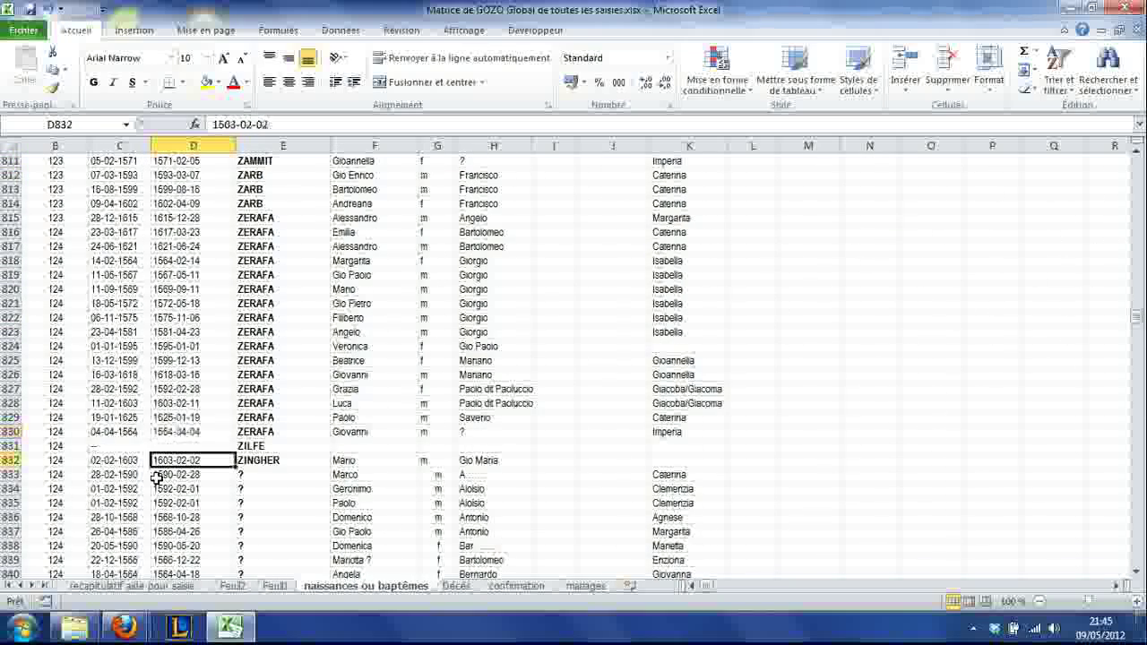
# Compare the cell contents of columns C and D around rows 828 to 832 to see which hold formulas
pyautogui.press('Left')
pyautogui.press('Right')
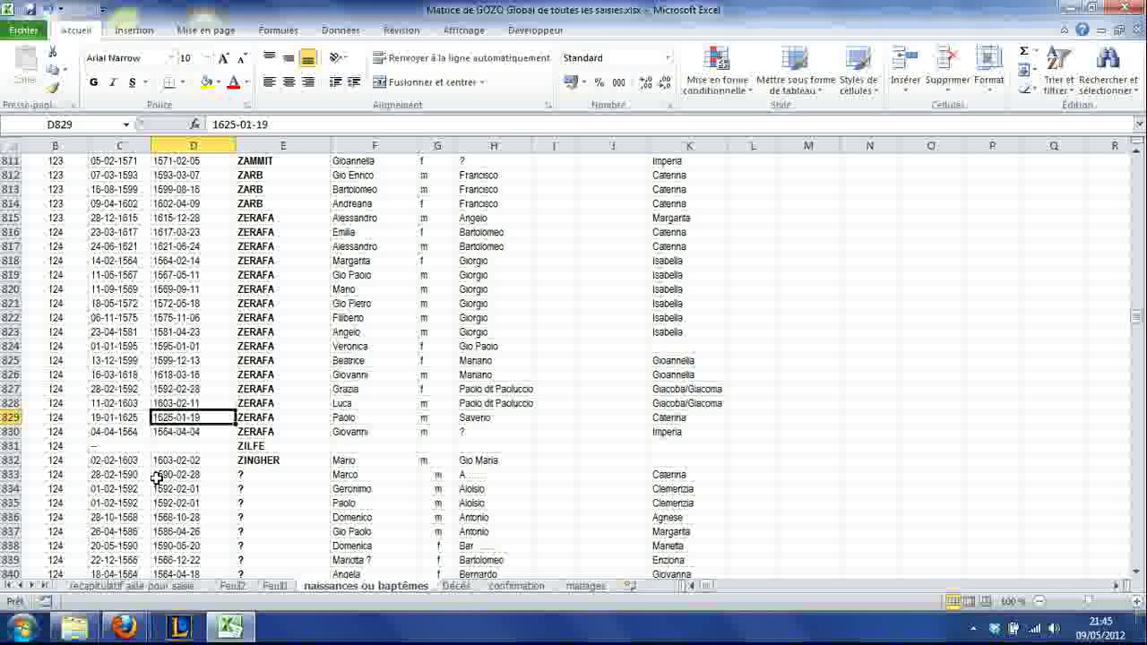
pyautogui.press('Down')
pyautogui.press('Left')
pyautogui.press('Right')
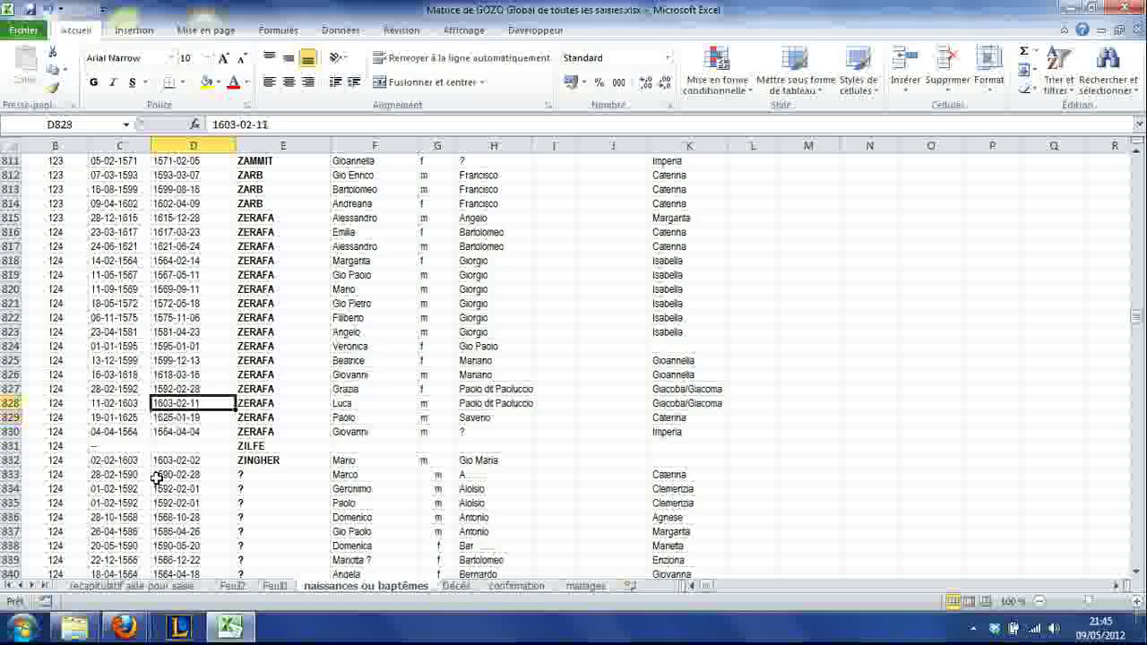
# Examine the year-first dates in column D from row 828 up to about row 720 for fixed values or formulas
pyautogui.press('Up')
pyautogui.press('Up')
pyautogui.press('Up')
pyautogui.press('Up')
pyautogui.press('Up')
pyautogui.press('Up')
pyautogui.press('Up')
pyautogui.press('Up')
pyautogui.press('Up')
pyautogui.press('Up')
pyautogui.press('Up')
pyautogui.press('Up')
pyautogui.press('Up')
pyautogui.press('Up')
pyautogui.press('Up')
pyautogui.press('Up')
pyautogui.press('Up')
pyautogui.press('Up')
pyautogui.press('Up')
pyautogui.press('Up')
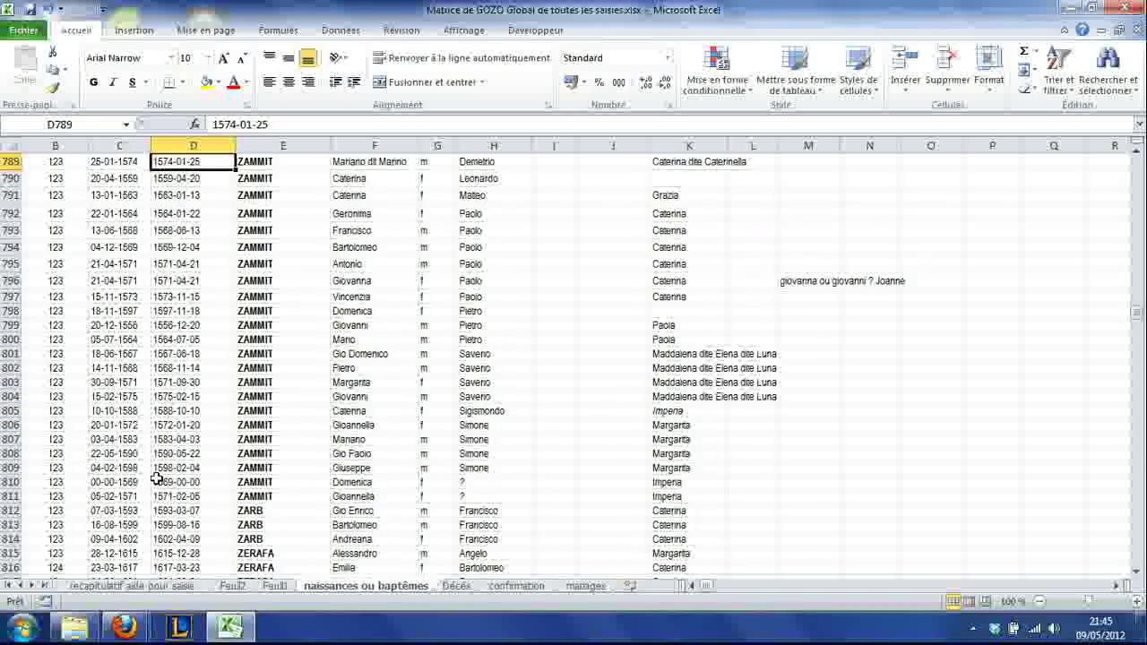
pyautogui.press('Up')
pyautogui.press('Up')
pyautogui.press('Up')
pyautogui.press('Up')
pyautogui.press('Up')
pyautogui.press('Up')
pyautogui.press('Up')
pyautogui.press('Up')
pyautogui.press('Up')
pyautogui.press('Up')
pyautogui.press('Up')
pyautogui.press('Up')
pyautogui.press('Up')
pyautogui.press('Up')
pyautogui.press('Up')
pyautogui.press('Up')
pyautogui.press('Up')
pyautogui.press('Up')
pyautogui.press('Up')
pyautogui.press('Up')
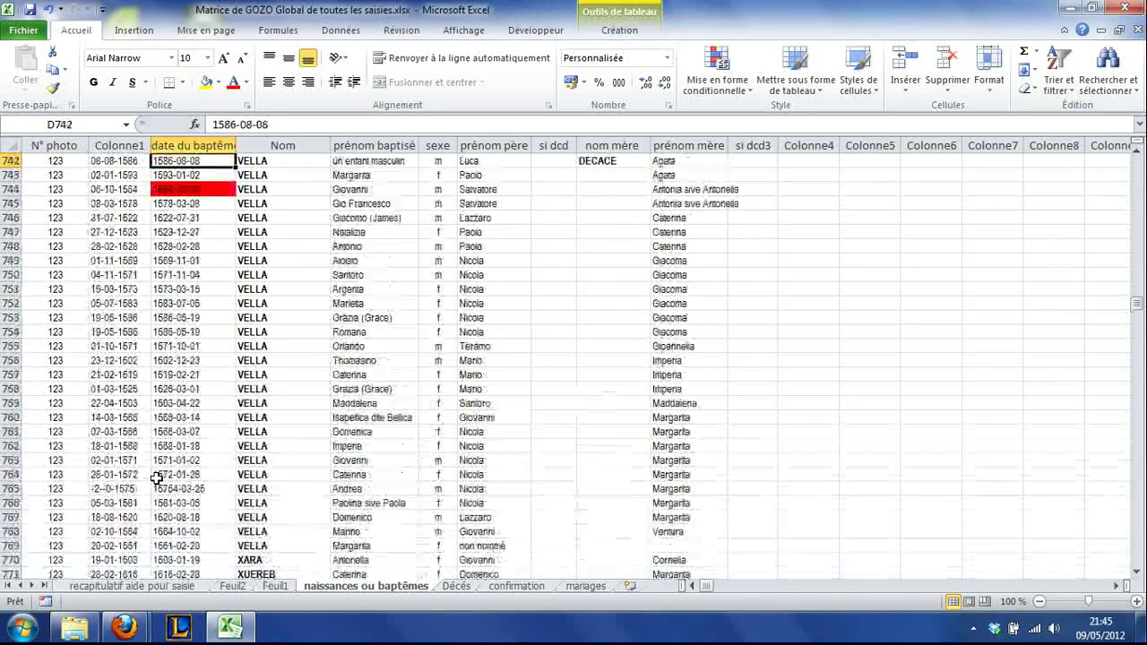
pyautogui.press('Up')
pyautogui.press('Up')
pyautogui.press('Up')
pyautogui.press('Up')
pyautogui.press('Up')
pyautogui.press('Up')
pyautogui.press('Up')
pyautogui.press('Up')
pyautogui.press('Up')
pyautogui.press('Up')
pyautogui.press('Up')
pyautogui.press('Up')
pyautogui.press('Up')
pyautogui.press('Up')
pyautogui.press('Up')
pyautogui.press('Up')
# Inspect the contents of the red-filled date cell D744 and compare it with the adjacent day-first date in column C
pyautogui.press('Down')
pyautogui.press('Down')
pyautogui.press('Down')
pyautogui.press('Down')
pyautogui.press('Down')
pyautogui.press('Down')
pyautogui.press('Down')
pyautogui.press('Down')
pyautogui.press('Down')
pyautogui.press('Down')
pyautogui.press('Down')
pyautogui.press('Down')
pyautogui.press('Down')
pyautogui.press('Down')
pyautogui.press('Down')
pyautogui.press('Down')
pyautogui.press('Down')
pyautogui.press('Down')
pyautogui.press('Down')
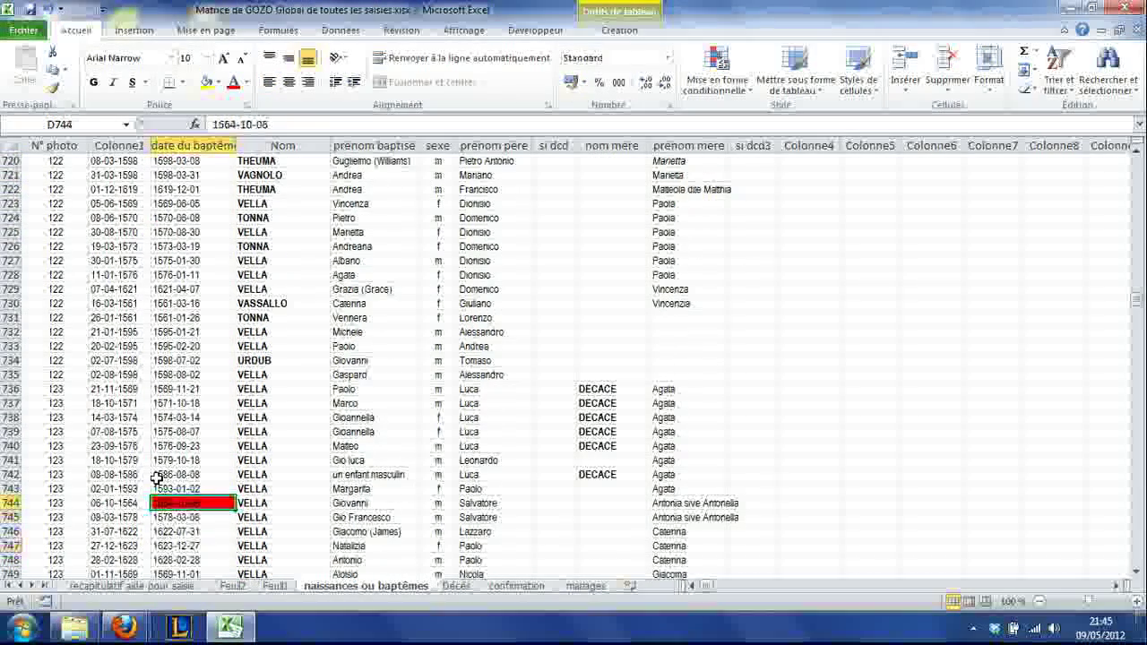
pyautogui.press('Left')
pyautogui.press('Right')
# Examine the baptism dates in column D from row 744 up to about row 662 for fixed values or formulas
pyautogui.press('Up')
pyautogui.press('Up')
pyautogui.press('Up')
pyautogui.press('Up')
pyautogui.press('Up')
pyautogui.press('Up')
pyautogui.press('Up')
pyautogui.press('Up')
pyautogui.press('Up')
pyautogui.press('Up')
pyautogui.press('Up')
pyautogui.press('Up')
pyautogui.press('Up')
pyautogui.press('Up')
pyautogui.press('Up')
pyautogui.press('Up')
pyautogui.press('Up')
pyautogui.press('Up')
pyautogui.press('Up')
pyautogui.press('Up')
pyautogui.press('Up')
pyautogui.press('Up')
pyautogui.press('Up')
pyautogui.press('Up')
pyautogui.press('Up')
pyautogui.press('Up')
pyautogui.press('Up')
pyautogui.press('Up')
pyautogui.press('Up')
pyautogui.press('Up')
pyautogui.press('Up')
pyautogui.press('Up')
pyautogui.press('Up')
pyautogui.press('Up')
pyautogui.press('Up')
pyautogui.press('Up')
pyautogui.press('Up')
pyautogui.press('Up')
pyautogui.press('Up')
pyautogui.press('Up')
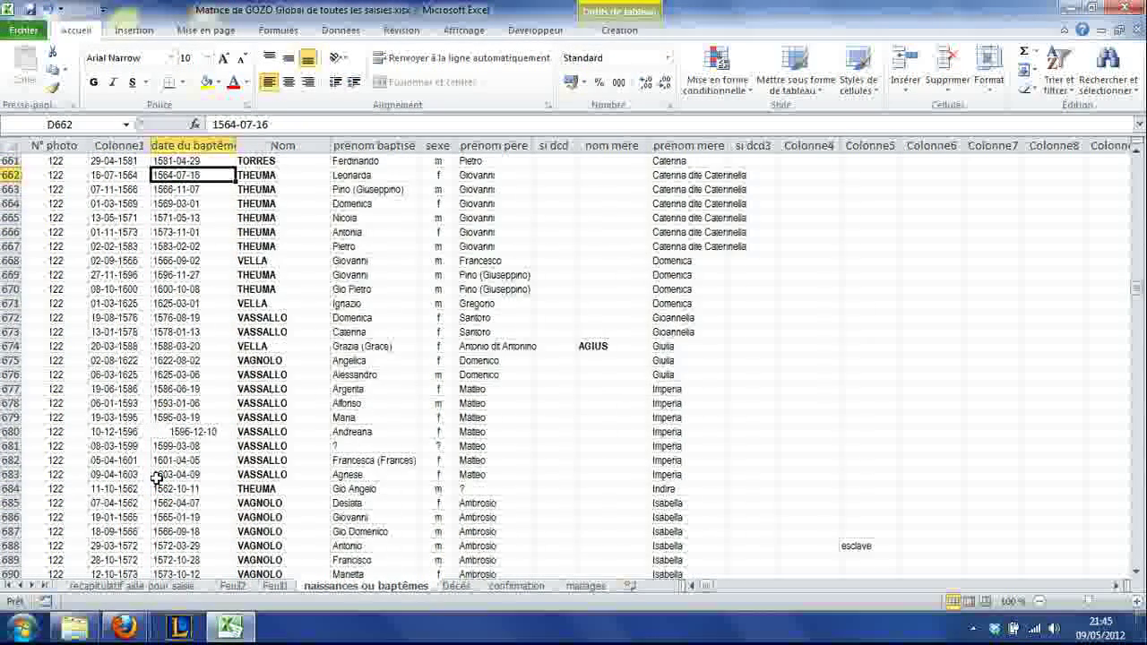
# Inspect the contents of the differently aligned baptism date in cell D680
pyautogui.press('Down')
pyautogui.press('Down')
pyautogui.press('Down')
pyautogui.press('Down')
pyautogui.press('Down')
pyautogui.press('Down')
pyautogui.press('Down')
pyautogui.press('Down')
pyautogui.press('Down')
pyautogui.press('Down')
pyautogui.press('Down')
pyautogui.press('Down')
pyautogui.press('Down')
pyautogui.press('Down')
pyautogui.press('Down')
pyautogui.press('Down')
pyautogui.press('Down')
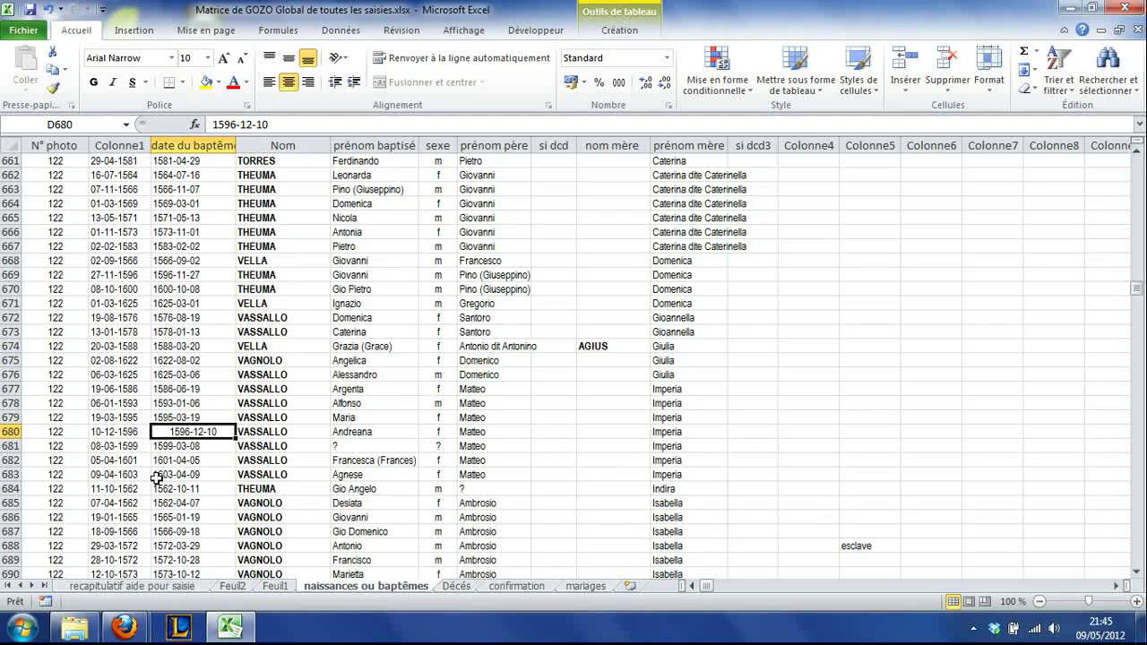
# Left-align the baptism date in cell D680 like the other dates in the column
pyautogui.click(269, 86)
# Examine the baptism dates in column D from row 679 up to about row 283 for inconsistent alignment, type or format
pyautogui.press('Up')
pyautogui.press('Up')
pyautogui.press('Up')
pyautogui.press('Up')
pyautogui.press('Up')
pyautogui.press('Up')
pyautogui.press('Up')
pyautogui.press('Up')
pyautogui.press('Up')
pyautogui.press('Up')
pyautogui.press('Up')
pyautogui.press('Up')
pyautogui.press('Up')
pyautogui.press('Up')
pyautogui.press('Up')
pyautogui.press('Up')
pyautogui.press('Up')
pyautogui.press('Up')
pyautogui.press('Up')
pyautogui.press('Up')
pyautogui.press('Up')
pyautogui.press('Up')
pyautogui.press('Up')
pyautogui.press('Up')
pyautogui.press('Up')
pyautogui.press('Up')
pyautogui.press('Up')
pyautogui.press('Up')
pyautogui.press('Up')
pyautogui.press('Up')
pyautogui.press('Up')
pyautogui.press('Up')
pyautogui.press('Up')
pyautogui.press('Up')
pyautogui.press('Up')
pyautogui.press('Up')
pyautogui.press('Up')
pyautogui.press('Up')
pyautogui.press('Up')
pyautogui.press('Up')
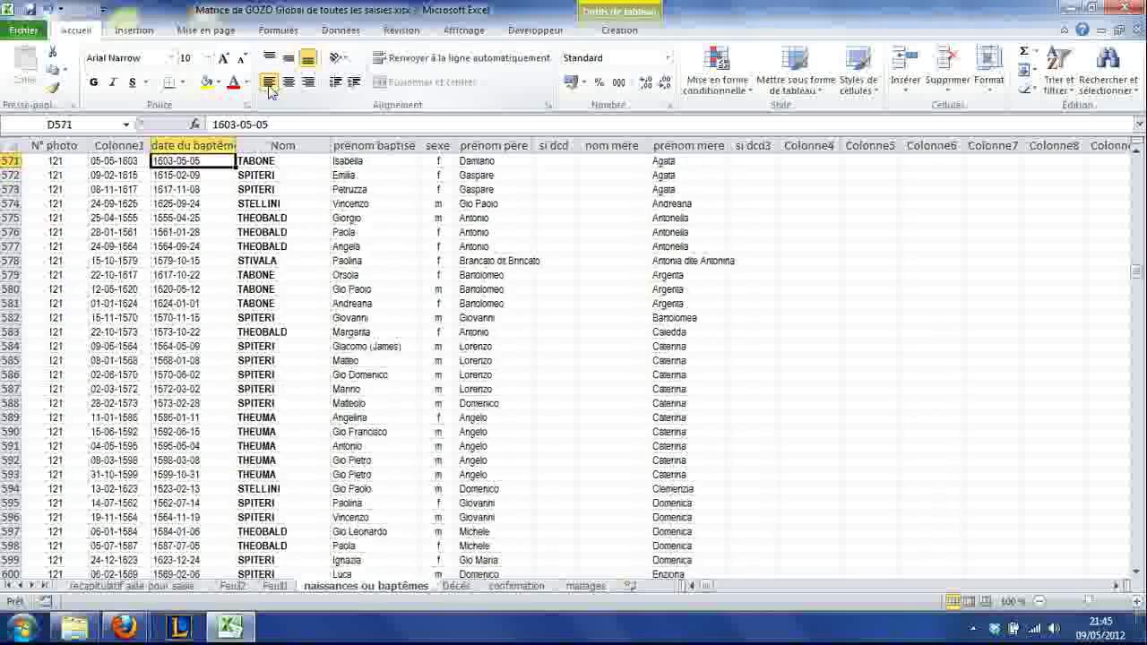
pyautogui.press('Up')
pyautogui.press('Up')
pyautogui.press('Up')
pyautogui.press('Up')
pyautogui.press('Up')
pyautogui.press('Up')
pyautogui.press('Up')
pyautogui.press('Up')
pyautogui.press('Up')
pyautogui.press('Up')
pyautogui.press('Up')
pyautogui.press('Up')
pyautogui.press('Up')
pyautogui.press('Up')
pyautogui.press('Up')
pyautogui.press('Up')
pyautogui.press('Up')
pyautogui.press('Up')
pyautogui.press('Up')
pyautogui.press('Up')
pyautogui.press('Up')
pyautogui.press('Up')
pyautogui.press('Up')
pyautogui.press('Up')
pyautogui.press('Up')
pyautogui.press('Up')
pyautogui.press('Up')
pyautogui.press('Up')
pyautogui.press('Up')
pyautogui.press('Up')
pyautogui.press('Up')
pyautogui.press('Up')
pyautogui.press('Up')
pyautogui.press('Up')
pyautogui.press('Up')
pyautogui.press('Up')
pyautogui.press('Up')
pyautogui.press('Up')
pyautogui.press('Up')
pyautogui.press('Up')
pyautogui.press('Up')
pyautogui.press('Up')
pyautogui.press('Up')
pyautogui.press('Up')
pyautogui.press('Up')
pyautogui.press('Up')
pyautogui.press('Up')
pyautogui.press('Up')
pyautogui.press('Up')
pyautogui.press('Up')
pyautogui.press('Up')
pyautogui.press('Up')
pyautogui.press('Up')
pyautogui.press('Up')
pyautogui.press('Up')
pyautogui.press('Up')
pyautogui.press('Up')
pyautogui.press('Up')
pyautogui.press('Up')
pyautogui.press('Up')
pyautogui.press('Up')
pyautogui.press('Up')
pyautogui.press('Up')
pyautogui.press('Up')
pyautogui.press('Up')
pyautogui.press('Up')
pyautogui.press('Up')
pyautogui.press('Up')
pyautogui.press('Up')
pyautogui.press('Up')
pyautogui.press('Up')
pyautogui.press('Up')
pyautogui.press('Up')
pyautogui.press('Up')
pyautogui.press('Up')
pyautogui.press('Up')
pyautogui.press('Up')
pyautogui.press('Up')
pyautogui.press('Up')
pyautogui.press('Up')
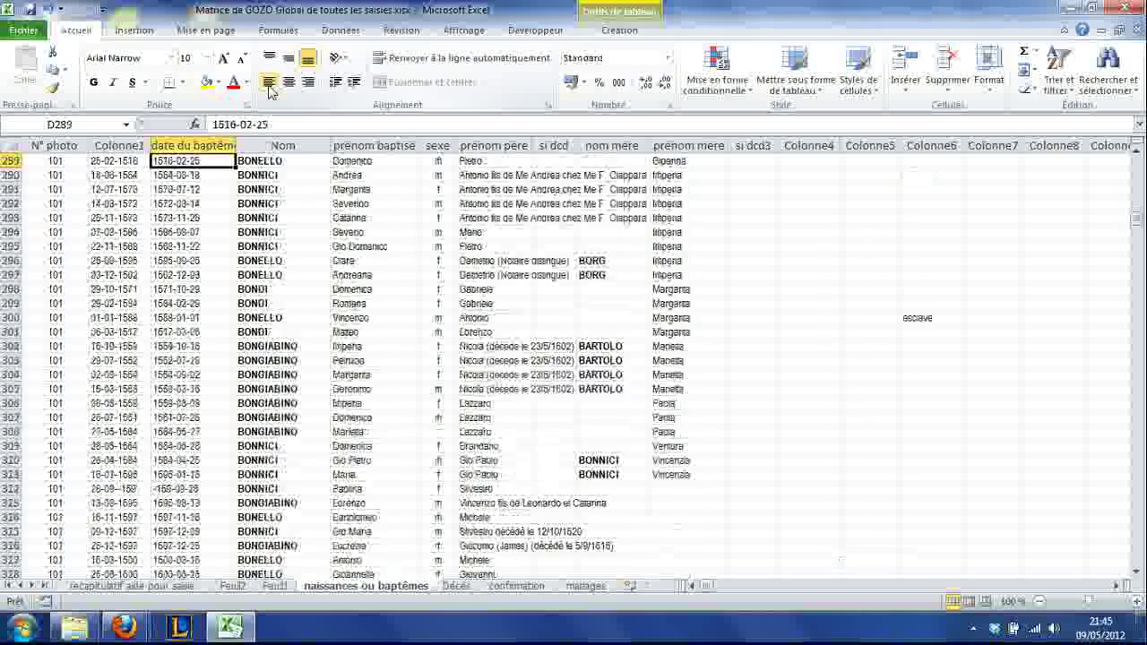
pyautogui.press('Up')
pyautogui.press('Up')
pyautogui.press('Up')
pyautogui.press('Up')
pyautogui.press('Up')
pyautogui.press('Up')
# Recheck the contents and number format of the baptism dates in column D down to about row 311
pyautogui.press('Down')
pyautogui.press('Down')
pyautogui.press('Down')
pyautogui.press('Down')
pyautogui.press('Down')
pyautogui.press('Down')
pyautogui.press('Down')
pyautogui.press('Down')
pyautogui.press('Down')
pyautogui.press('Down')
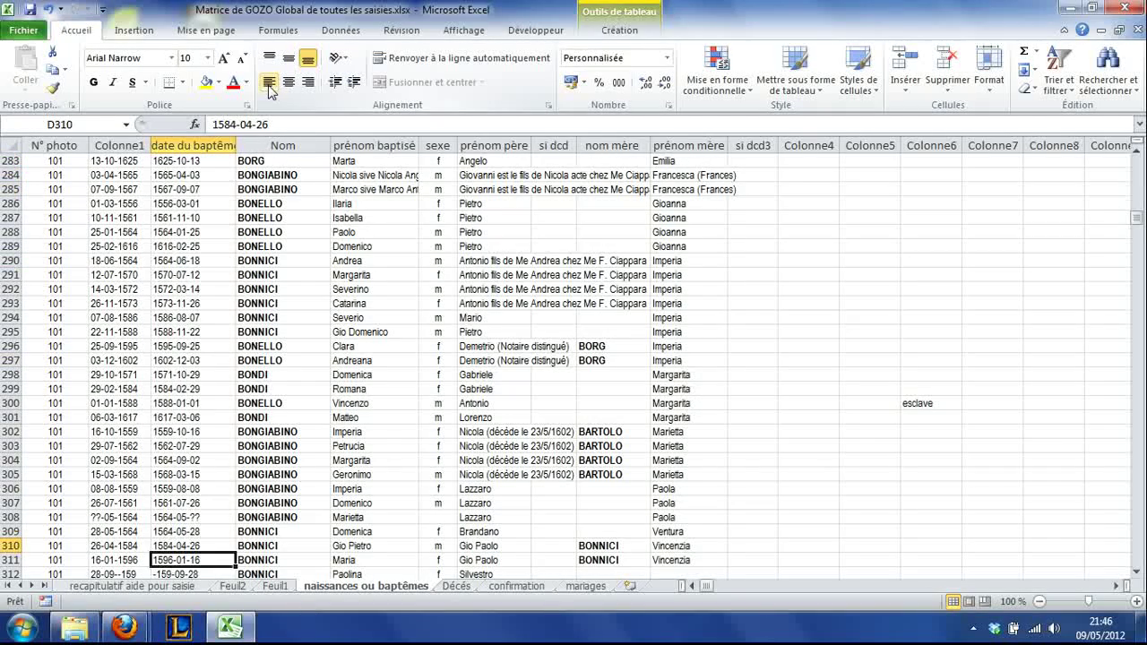
# Examine the baptism dates in column D from row 310 up to the header for inconsistent type, format or alignment
pyautogui.press('Up')
pyautogui.press('Up')
pyautogui.press('Up')
pyautogui.press('Up')
pyautogui.press('Up')
pyautogui.press('Up')
pyautogui.press('Up')
pyautogui.press('Up')
pyautogui.press('Up')
pyautogui.press('Up')
pyautogui.press('Up')
pyautogui.press('Up')
pyautogui.press('Up')
pyautogui.press('Up')
pyautogui.press('Up')
pyautogui.press('Up')
pyautogui.press('Up')
pyautogui.press('Up')
pyautogui.press('Up')
pyautogui.press('Up')
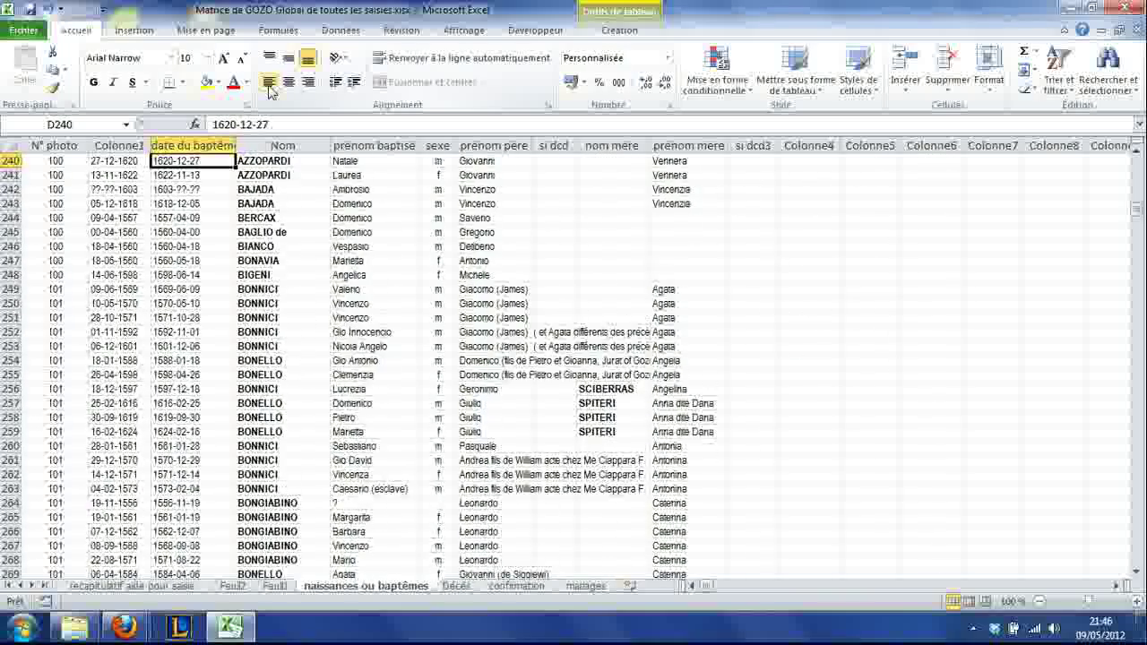
pyautogui.press('Up')
pyautogui.press('Up')
pyautogui.press('Up')
pyautogui.press('Up')
pyautogui.press('Up')
pyautogui.press('Up')
pyautogui.press('Up')
pyautogui.press('Up')
pyautogui.press('Up')
pyautogui.press('Up')
pyautogui.press('Up')
pyautogui.press('Up')
pyautogui.press('Up')
pyautogui.press('Up')
pyautogui.press('Up')
pyautogui.press('Up')
pyautogui.press('Up')
pyautogui.press('Up')
pyautogui.press('Up')
pyautogui.press('Up')
pyautogui.press('Up')
pyautogui.press('Up')
pyautogui.press('Up')
pyautogui.press('Up')
pyautogui.press('Up')
pyautogui.press('Up')
pyautogui.press('Up')
pyautogui.press('Up')
pyautogui.press('Up')
pyautogui.press('Up')
pyautogui.press('Up')
pyautogui.press('Up')
pyautogui.press('Up')
pyautogui.press('Up')
pyautogui.press('Up')
pyautogui.press('Up')
pyautogui.press('Up')
pyautogui.press('Up')
pyautogui.press('Up')
pyautogui.press('Up')
pyautogui.press('Up')
pyautogui.press('Up')
pyautogui.press('Up')
pyautogui.press('Up')
pyautogui.press('Up')
pyautogui.press('Up')
pyautogui.press('Up')
pyautogui.press('Up')
pyautogui.press('Up')
pyautogui.press('Up')
pyautogui.press('Up')
pyautogui.press('Up')
pyautogui.press('Up')
pyautogui.press('Up')
pyautogui.press('Up')
pyautogui.press('Up')
pyautogui.press('Up')
pyautogui.press('Up')
pyautogui.press('Up')
pyautogui.press('Up')
pyautogui.press('Up')
pyautogui.press('Up')
pyautogui.press('Up')
pyautogui.press('Up')
pyautogui.press('Up')
pyautogui.press('Up')
pyautogui.press('Up')
pyautogui.press('Up')
pyautogui.press('Up')
pyautogui.press('Up')
pyautogui.press('Up')
pyautogui.press('Up')
pyautogui.press('Up')
pyautogui.press('Up')
pyautogui.press('Up')
pyautogui.press('Up')
pyautogui.press('Up')
pyautogui.press('Up')
pyautogui.press('Up')
pyautogui.press('Up')
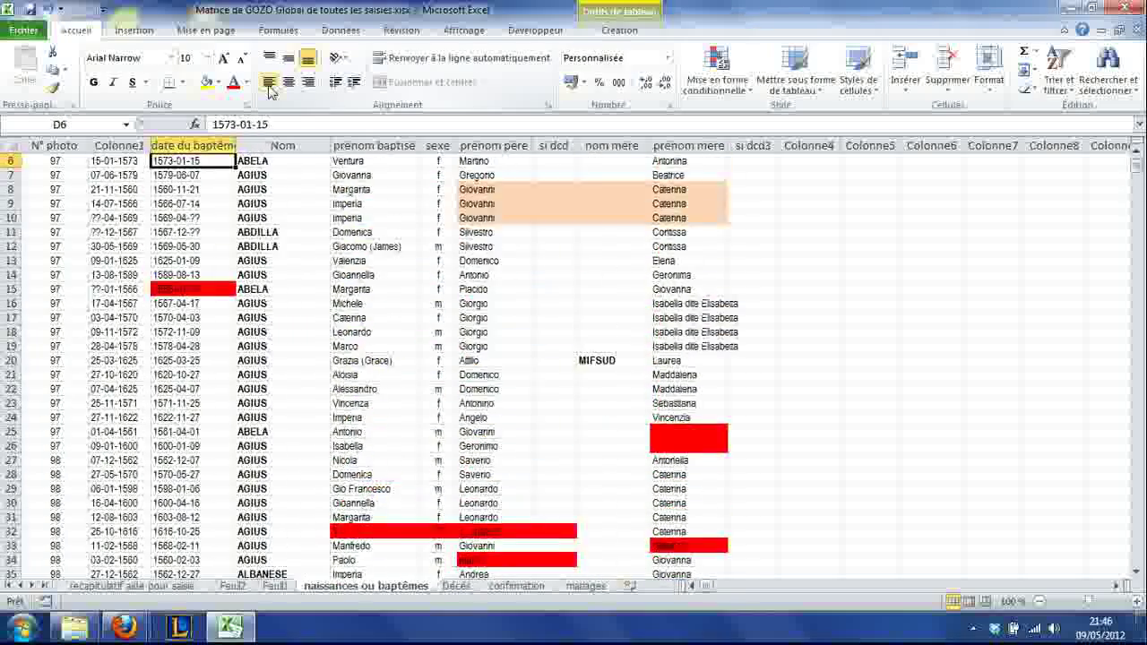
pyautogui.press('Up')
pyautogui.press('Up')
pyautogui.press('Up')
pyautogui.press('Up')
pyautogui.press('Up')
# Search the sheet for CONCATENER, starting from the day-first date formula in cell C2
pyautogui.press('Down')
pyautogui.press('Left')
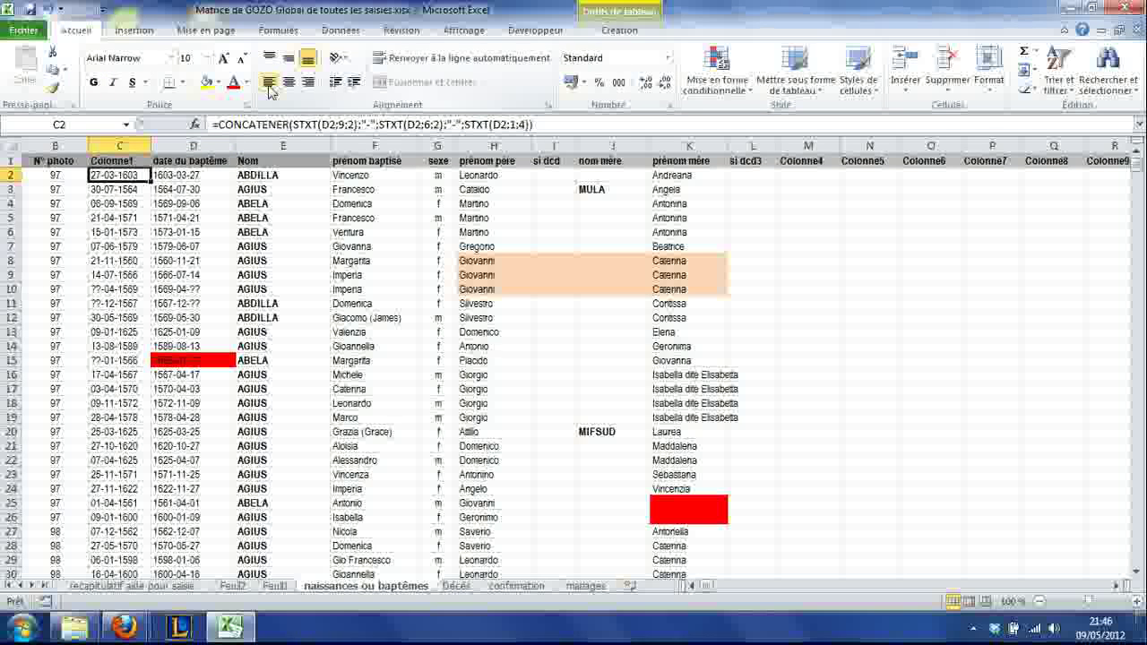
pyautogui.hotkey('ctrl', 'f')
pyautogui.write('CONCATENER')
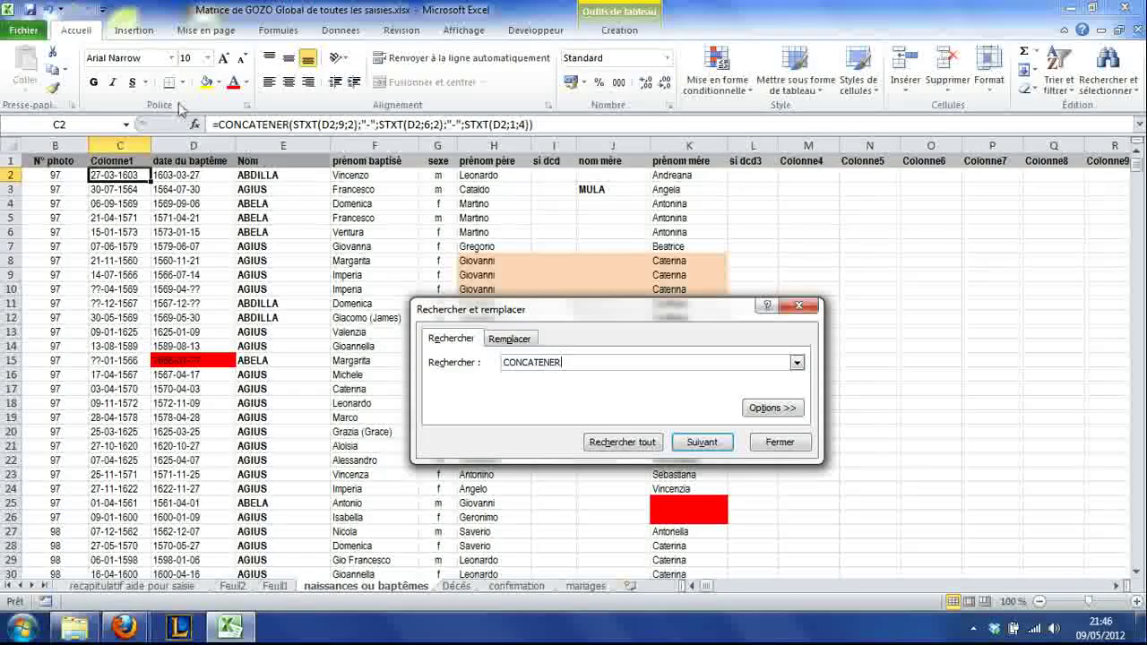
pyautogui.click(701, 443)
# Set the search to run by column within formulas, find CONCATENER from the header row, and close the search
pyautogui.click(765, 408)
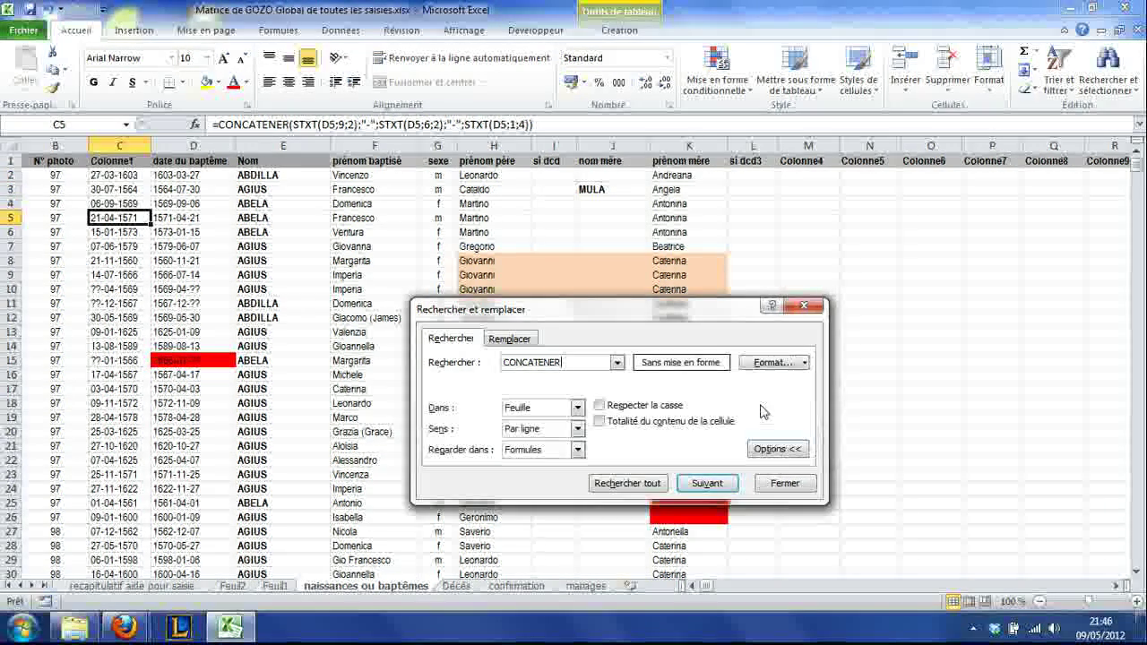
pyautogui.click(547, 453)
pyautogui.click(552, 429)
pyautogui.click(540, 450)
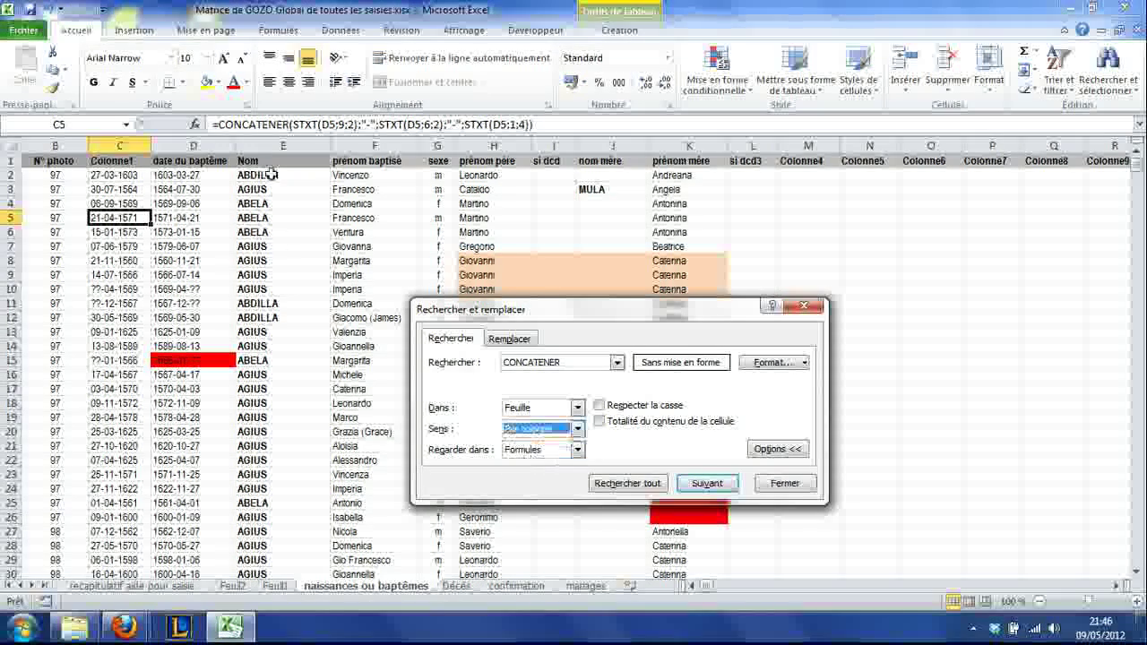
pyautogui.click(208, 161)
pyautogui.click(707, 483)
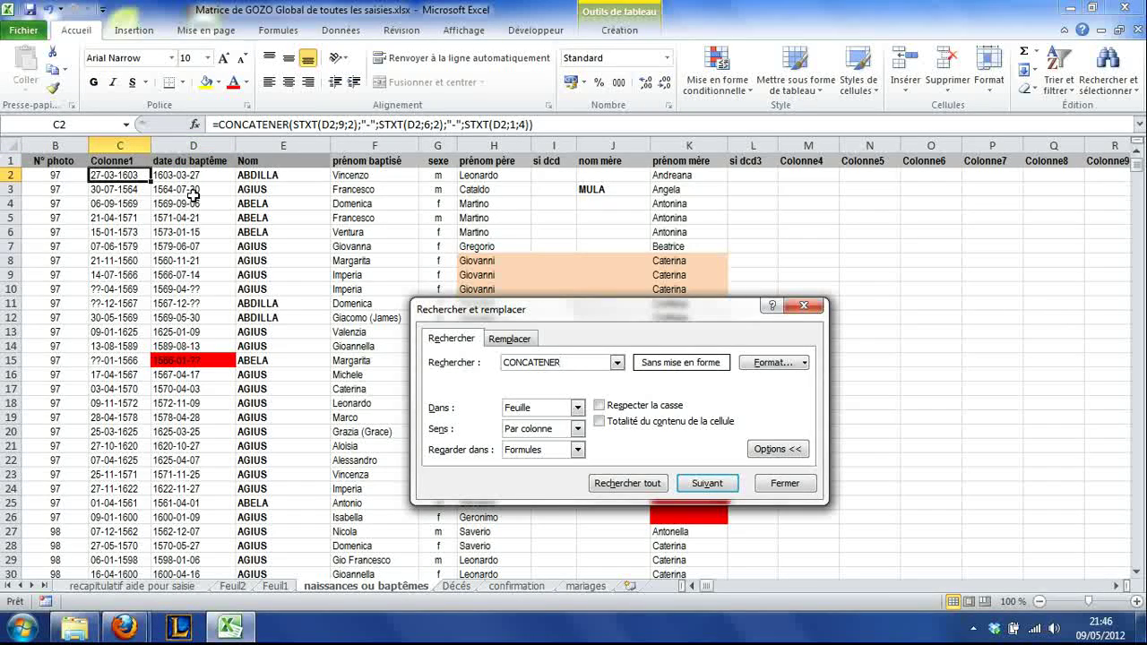
pyautogui.click(804, 306)
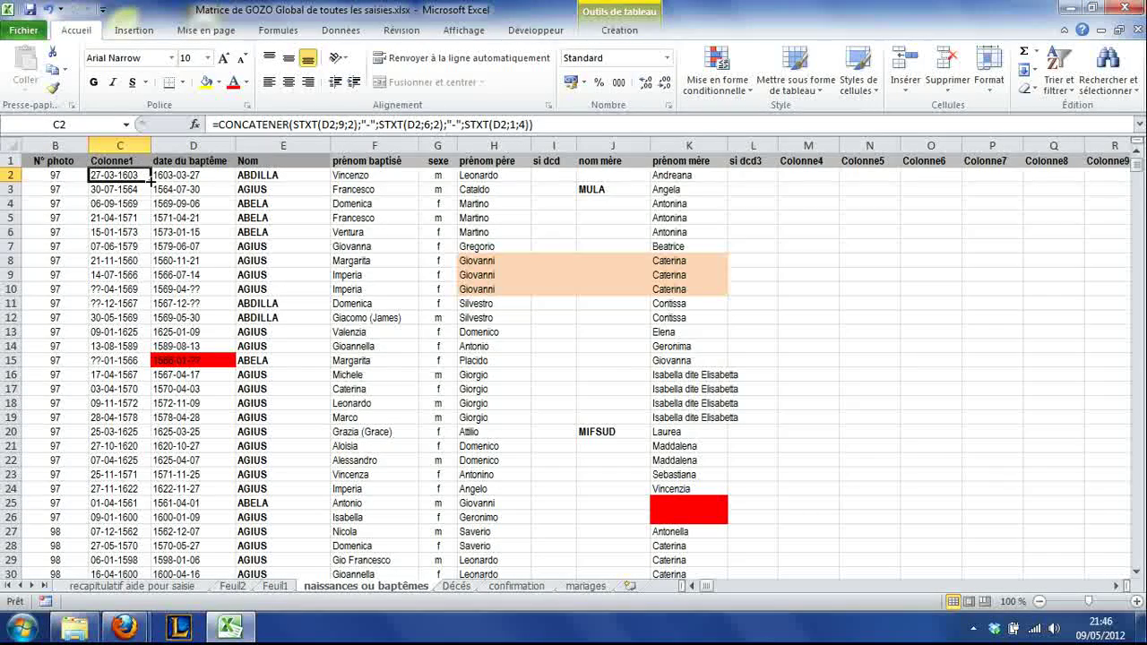
# Try to fill the day-first date formula in C2 down the whole of column C
pyautogui.moveTo(150, 180)
pyautogui.mouseDown()
pyautogui.moveTo(144, 580)
pyautogui.moveTo(195, 379)
pyautogui.moveTo(192, 155)
pyautogui.moveTo(126, 180)
pyautogui.moveTo(105, 246)
pyautogui.moveTo(154, 178)
pyautogui.mouseUp()
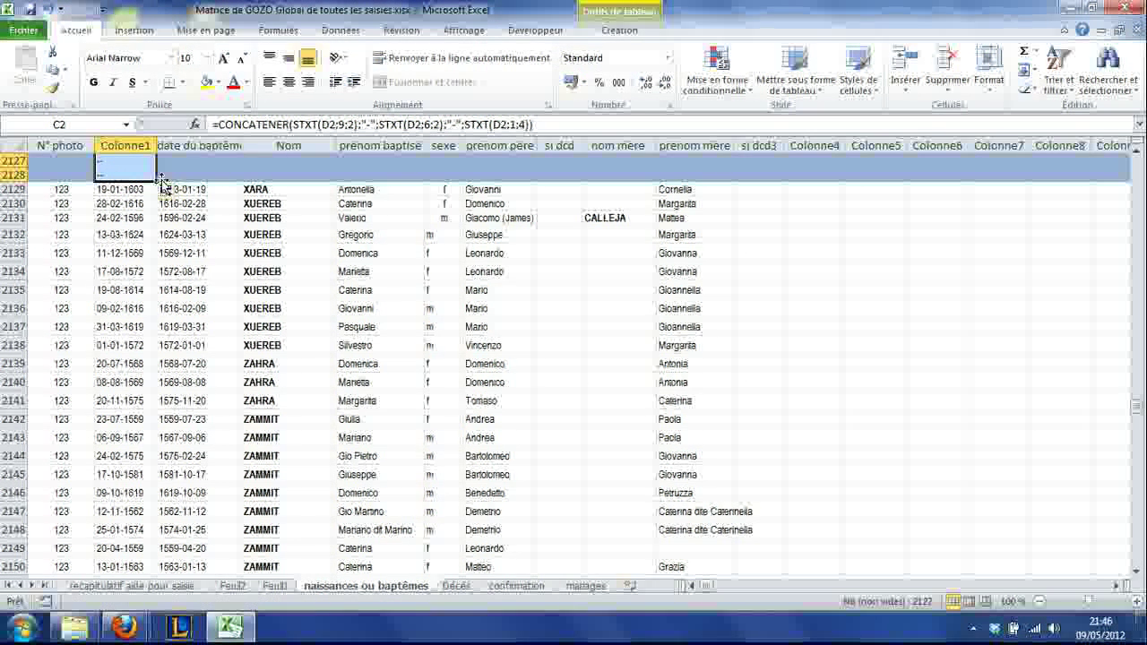
pyautogui.scroll(8, 157, 221)
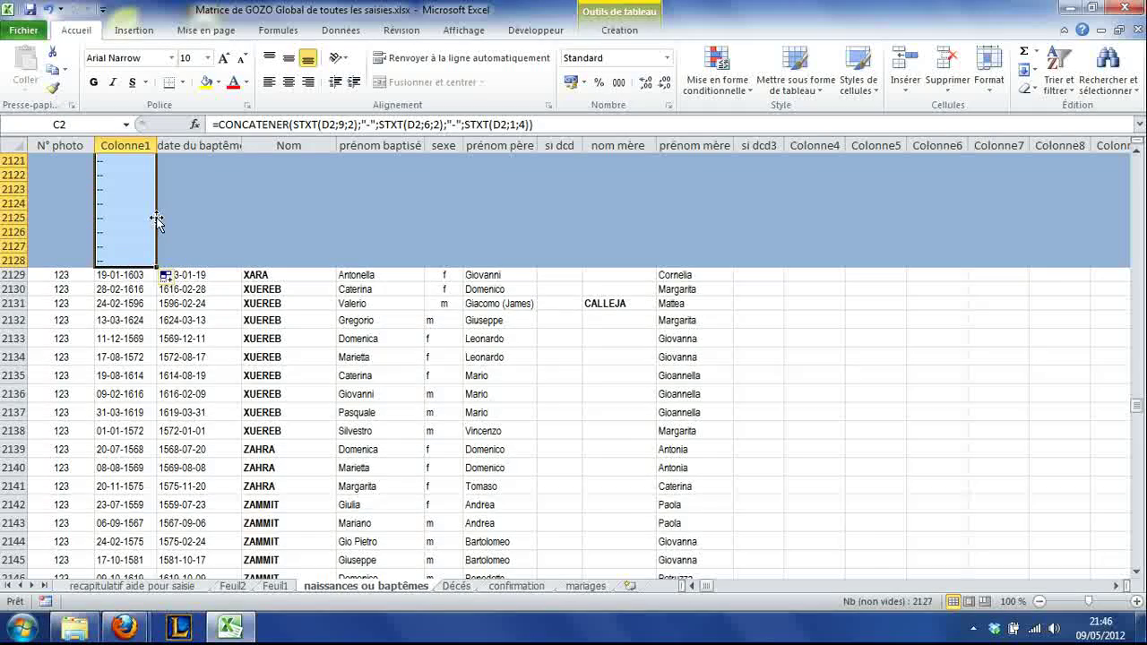
pyautogui.scroll(9, 157, 221)
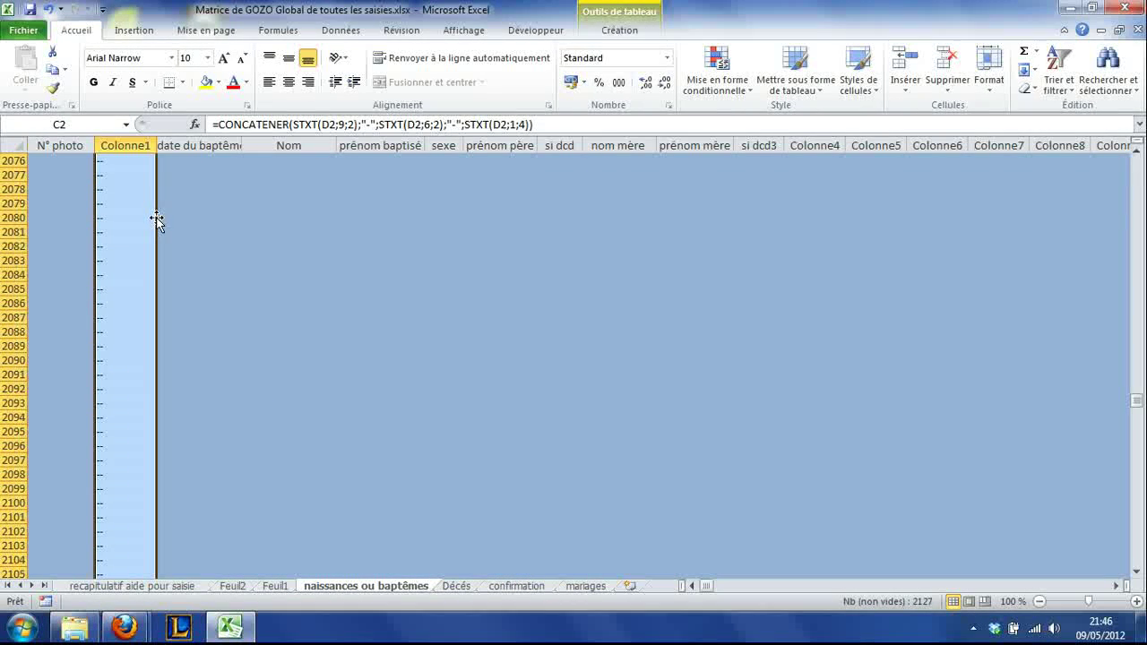
pyautogui.moveTo(1136, 402); pyautogui.dragTo(1143, 255)
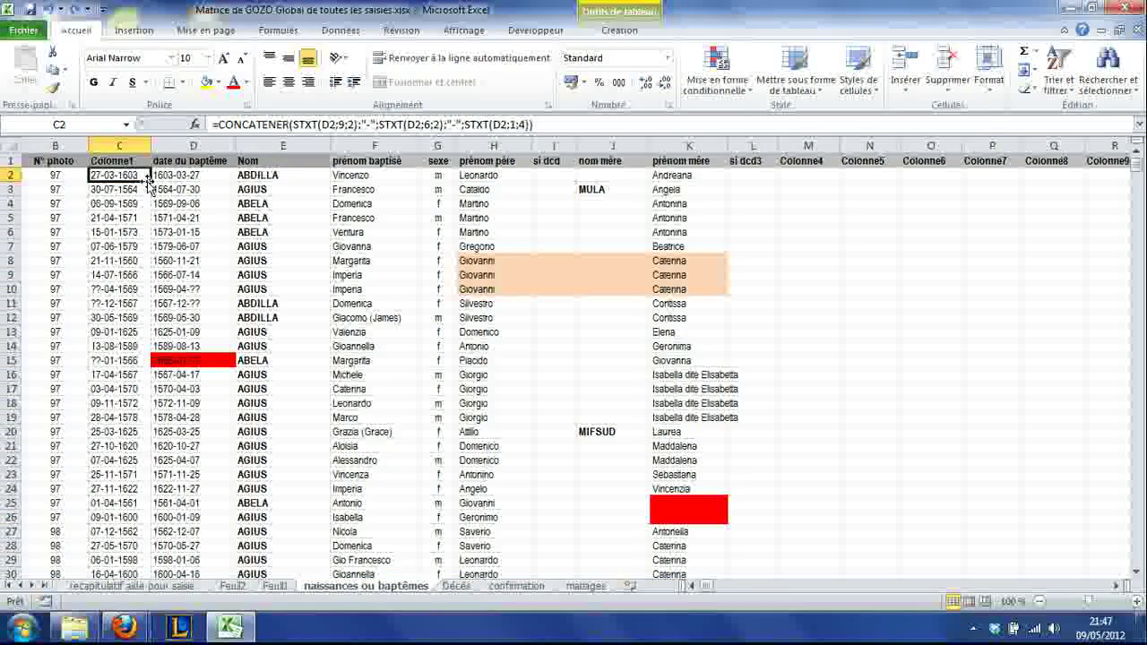
# Try again to extend the C2 formula down column C and review the filled range up to the first row
pyautogui.moveTo(149, 179); pyautogui.dragTo(128, 632)
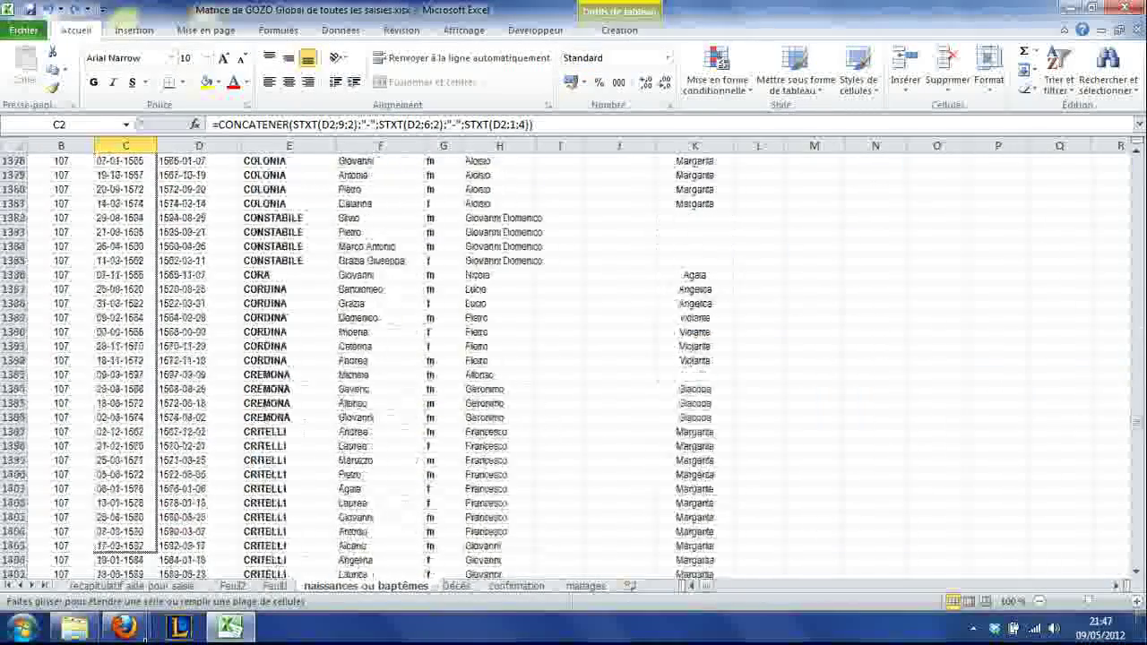
pyautogui.moveTo(153, 613); pyautogui.dragTo(153, 613)
pyautogui.moveTo(166, 535); pyautogui.dragTo(153, 552)
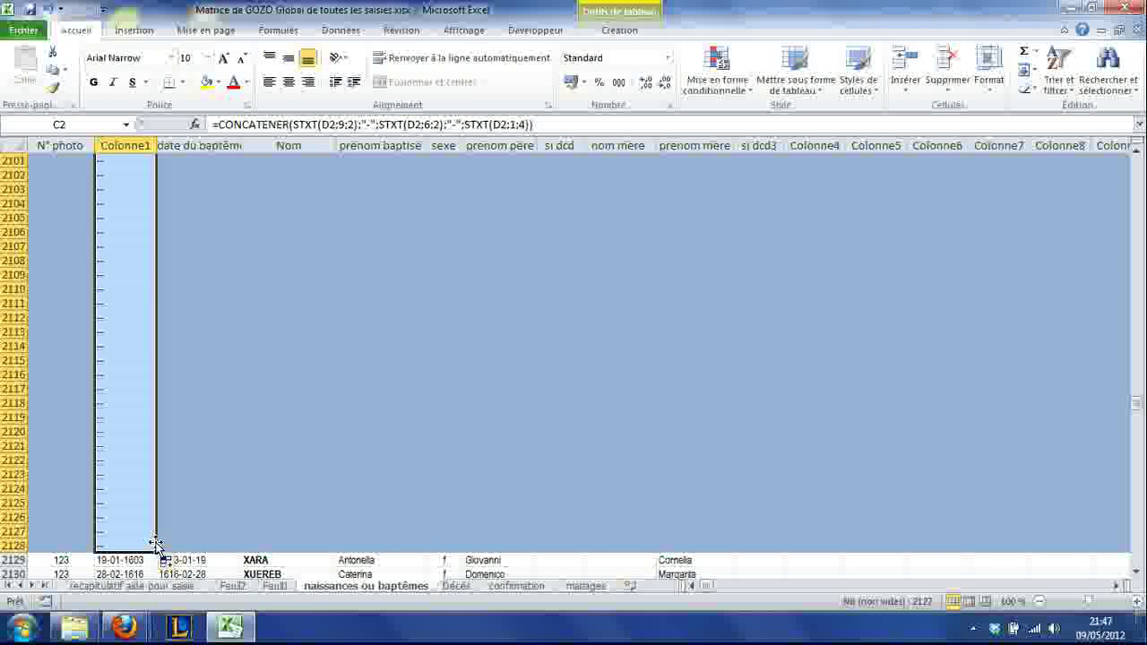
pyautogui.scroll(1, 156, 547)
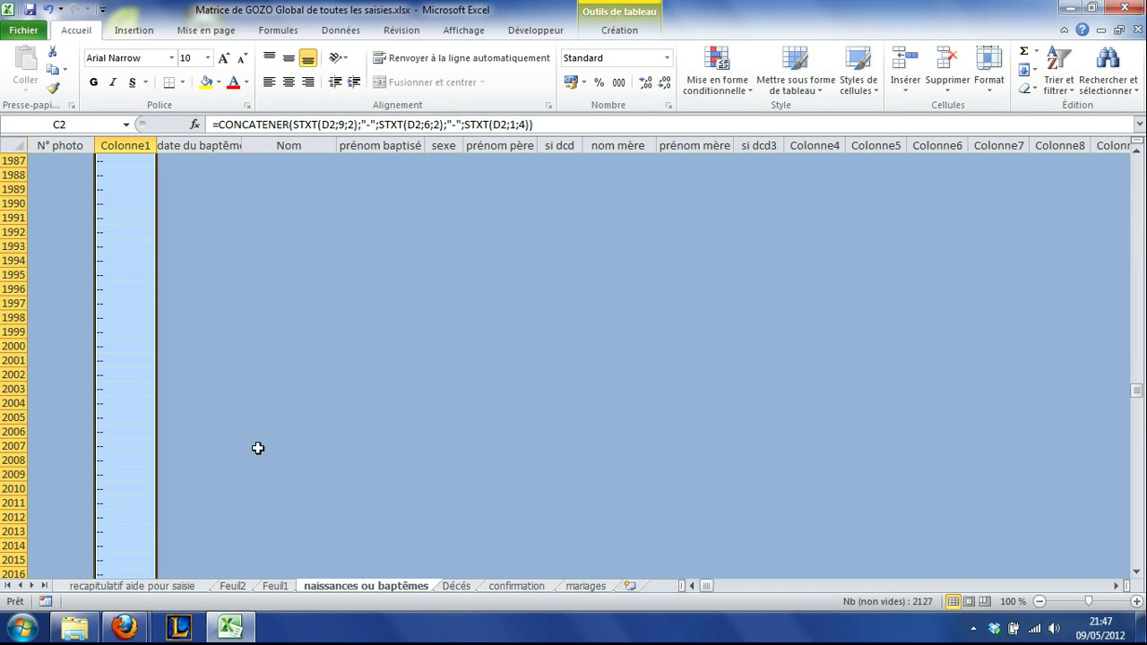
pyautogui.moveTo(1138, 395); pyautogui.dragTo(1136, 251)
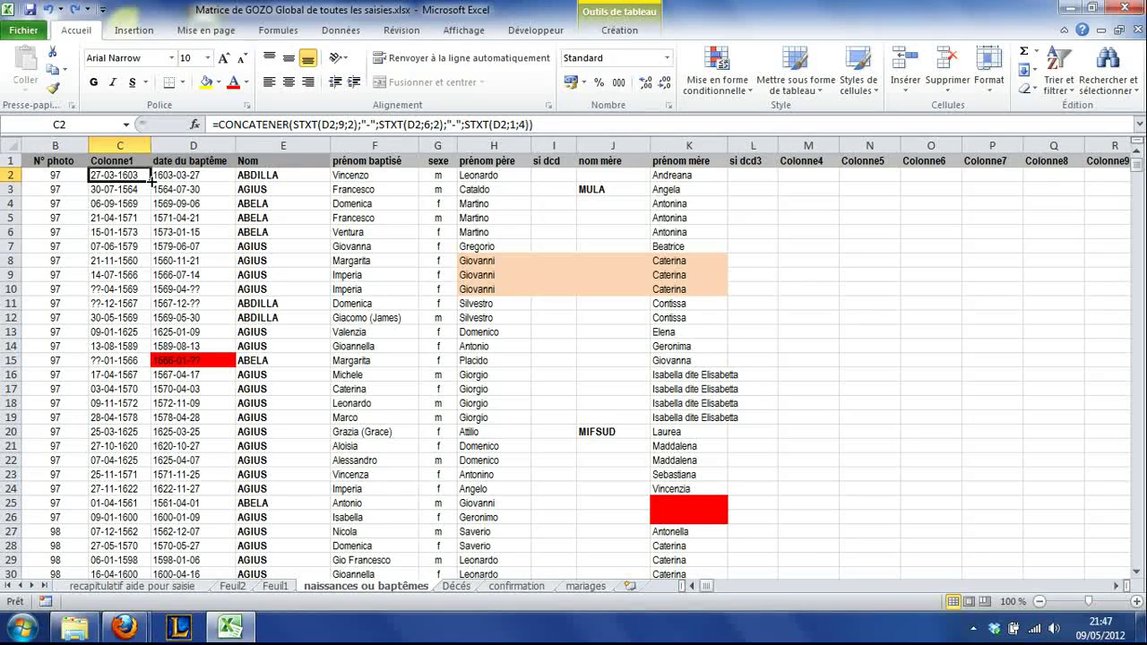
# Fill the CONCATENER formula in C2 down column C through row 764, stopping above the malformed date in row 765
pyautogui.moveTo(151, 182); pyautogui.dragTo(152, 183)
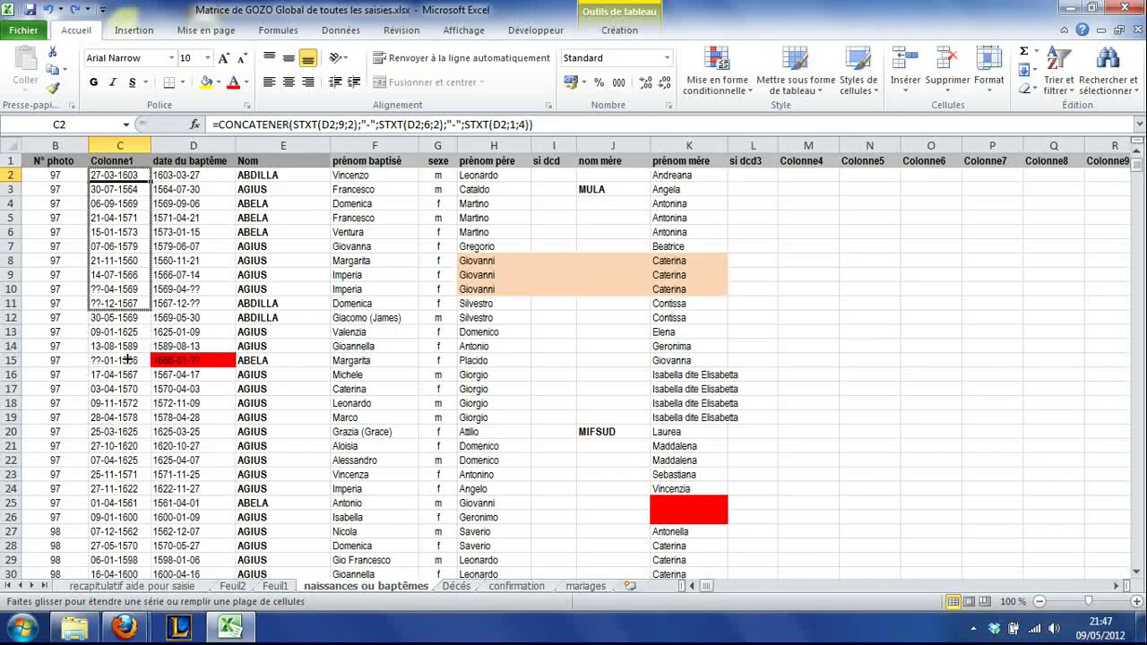
pyautogui.moveTo(119, 558); pyautogui.dragTo(164, 356)
pyautogui.moveTo(132, 576); pyautogui.dragTo(149, 482)
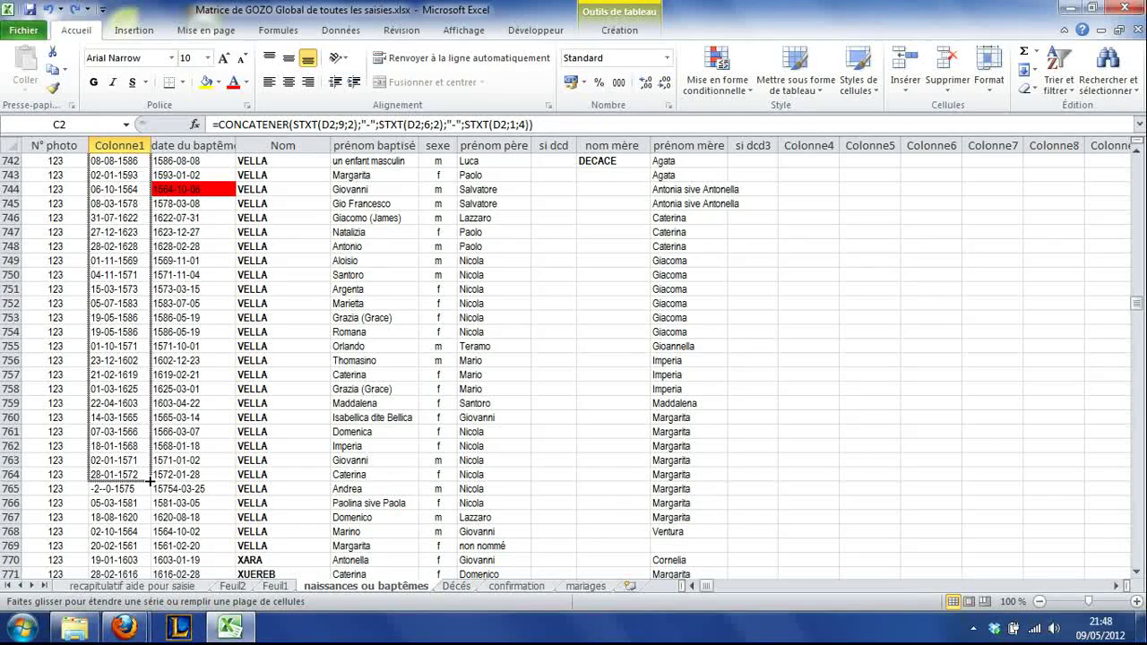
pyautogui.moveTo(148, 482); pyautogui.dragTo(148, 484)
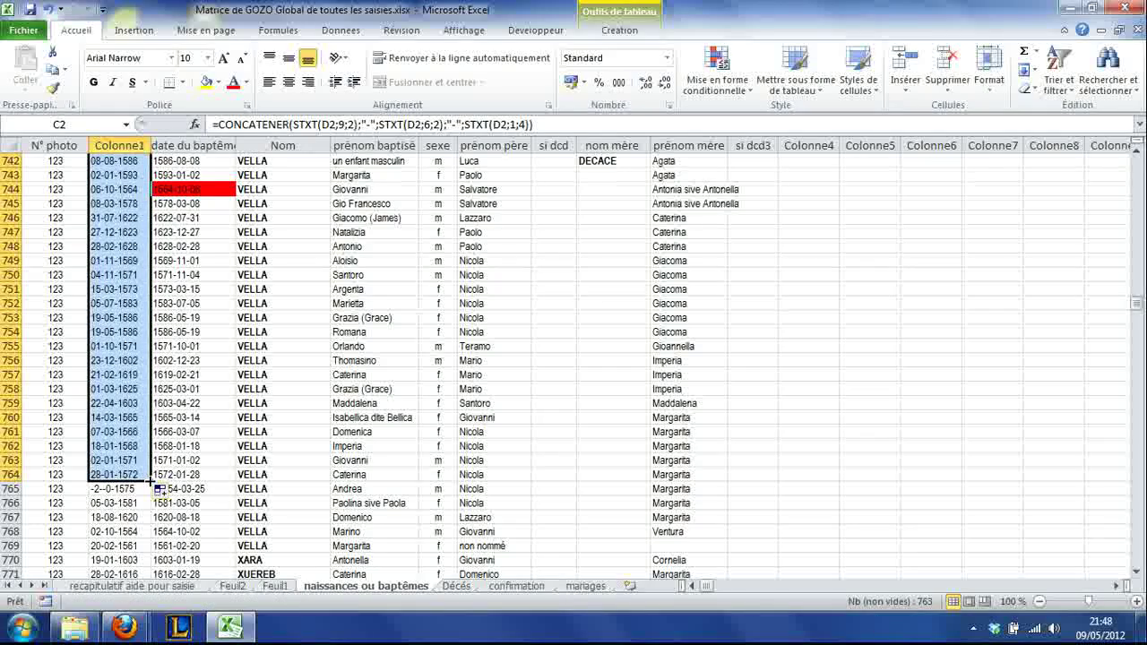
# Inspect the formula in C765 and the malformed baptism date it refers to in D765
pyautogui.click(131, 490)
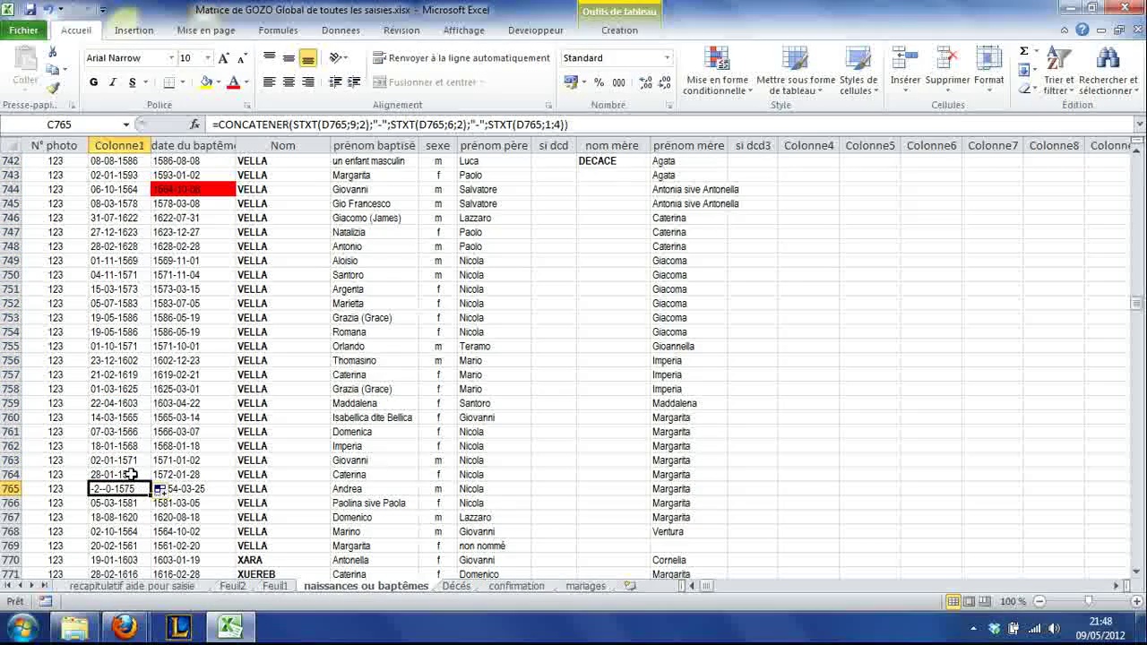
pyautogui.click(206, 491)
pyautogui.click(172, 529)
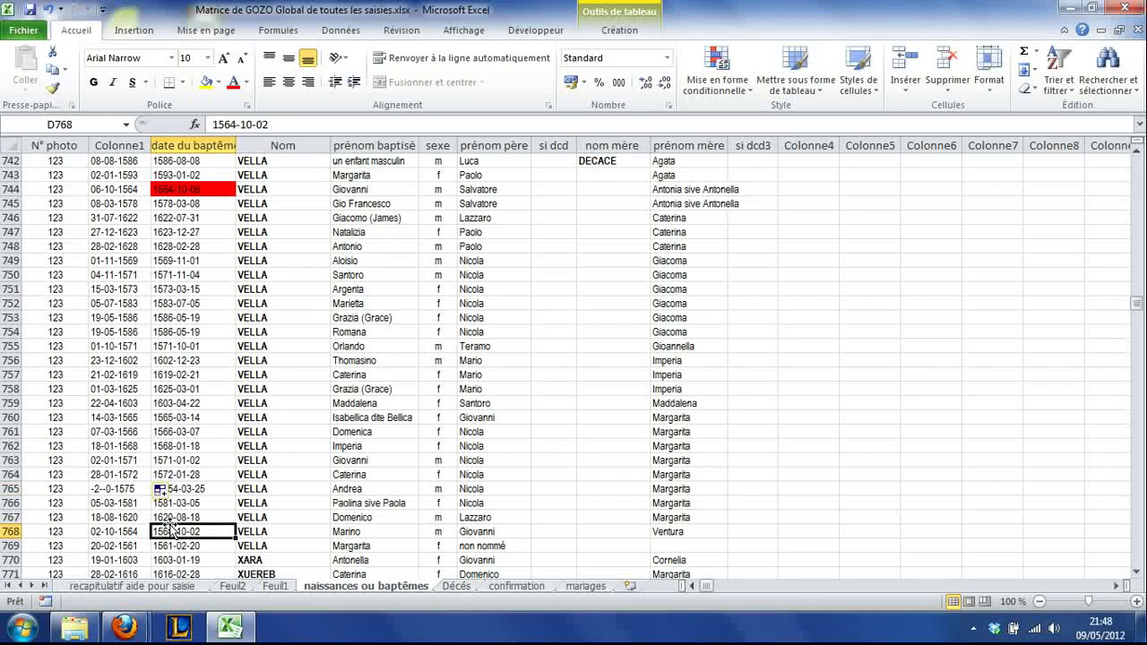
pyautogui.click(282, 472)
pyautogui.hotkey('ctrl', 'c')
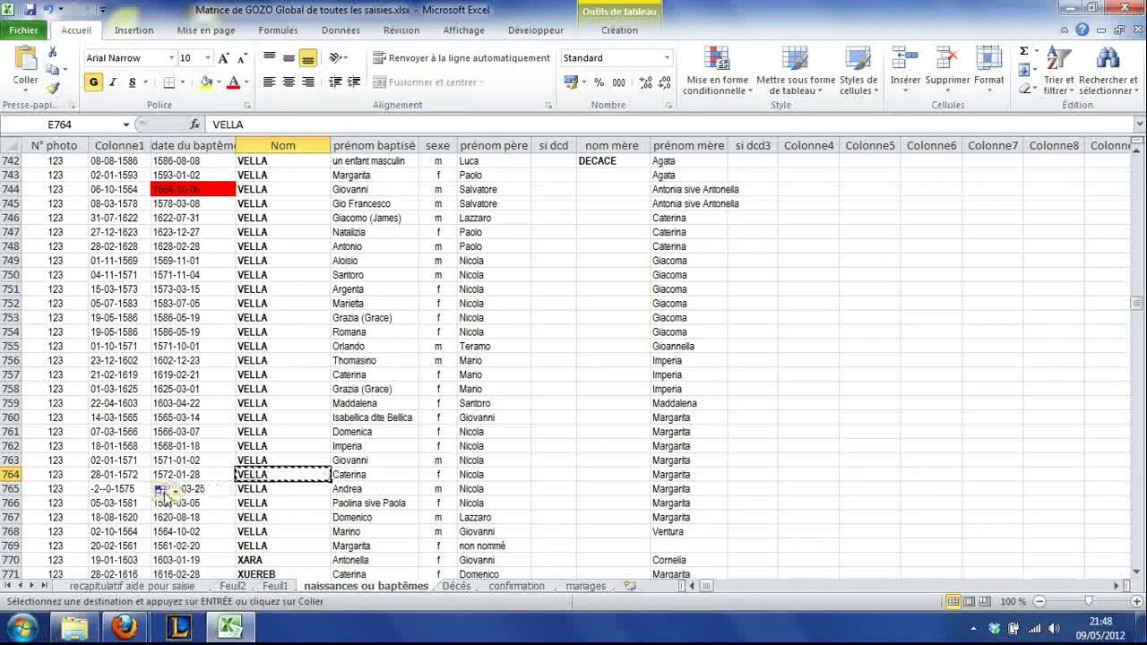
pyautogui.click(168, 489)
pyautogui.click(166, 446)
pyautogui.click(163, 491)
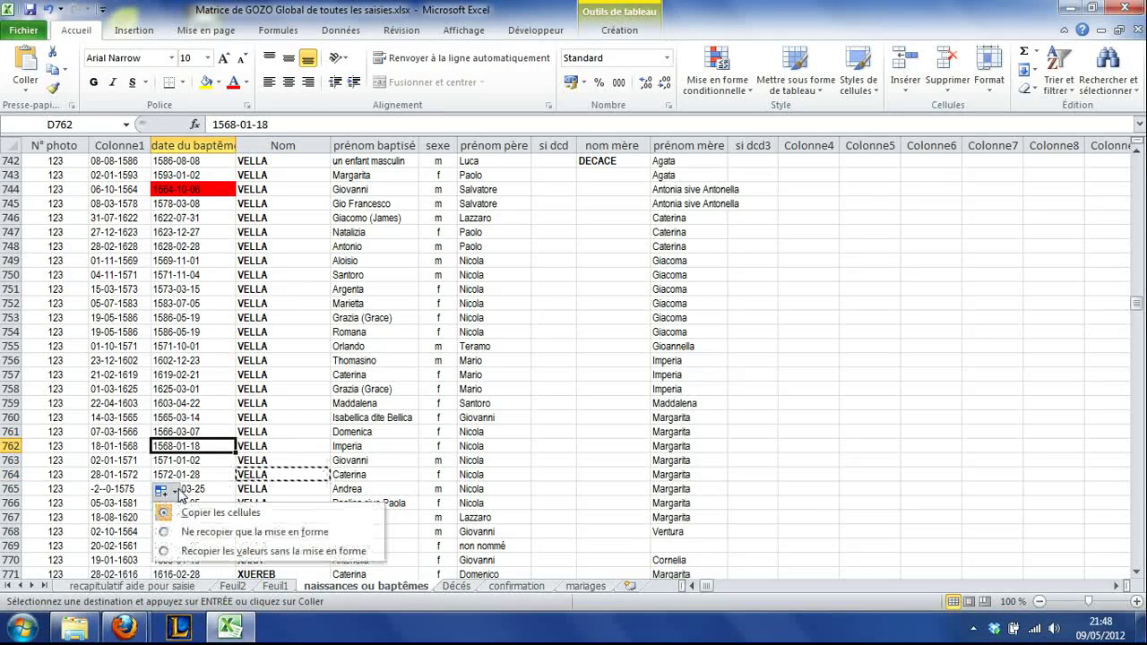
pyautogui.click(172, 507)
# Try clearing the formula in C765 and undo the deletion
pyautogui.click(126, 490)
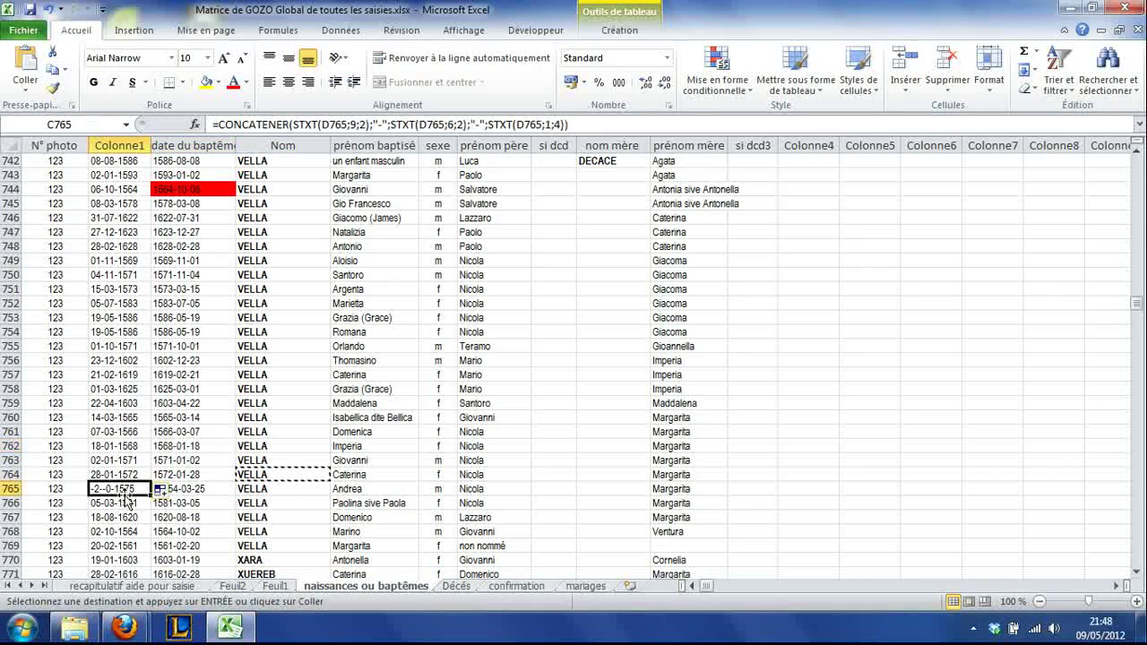
pyautogui.press('Delete')
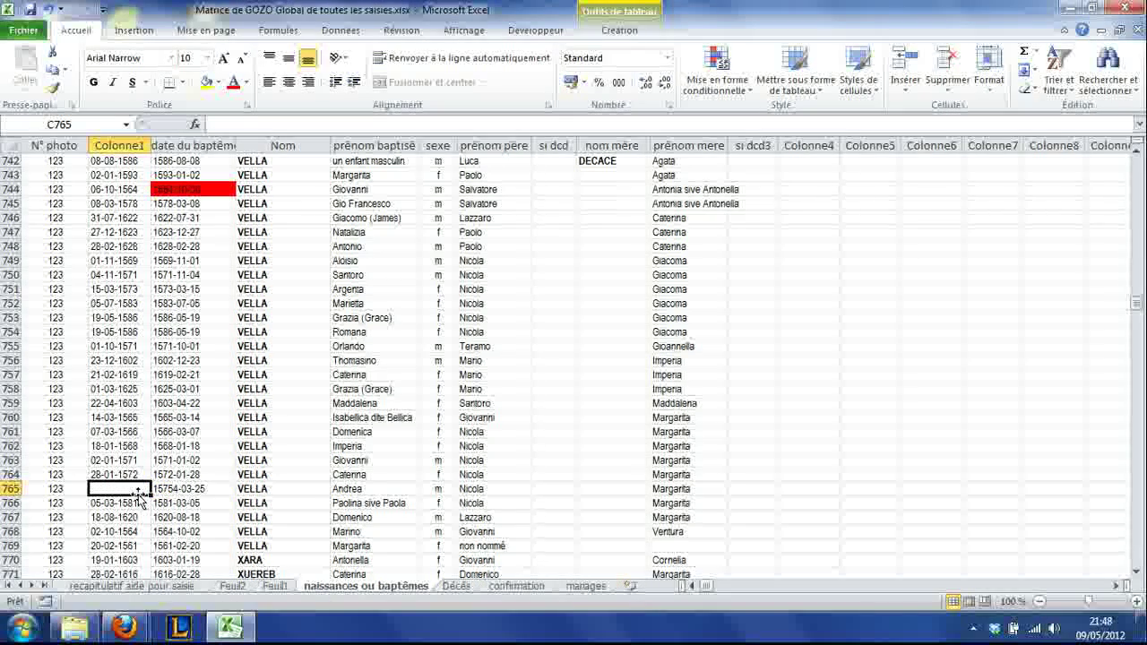
pyautogui.hotkey('ctrl', 'z')
# Highlight the malformed baptism date in cell D765 with a red fill
pyautogui.press('Right')
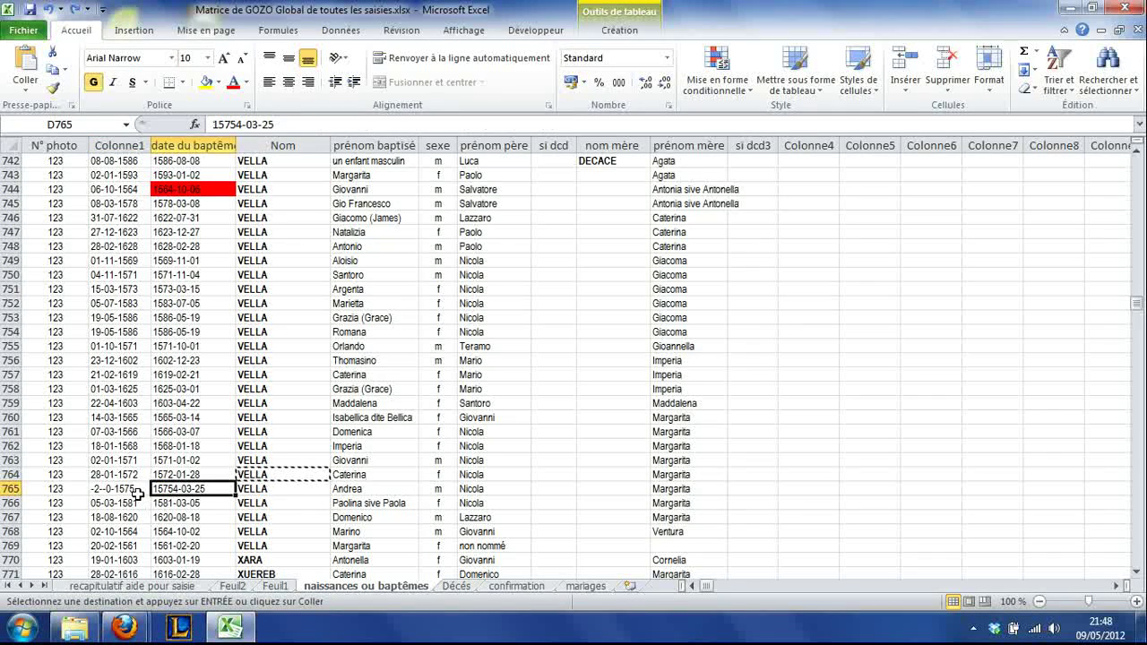
pyautogui.click(219, 81)
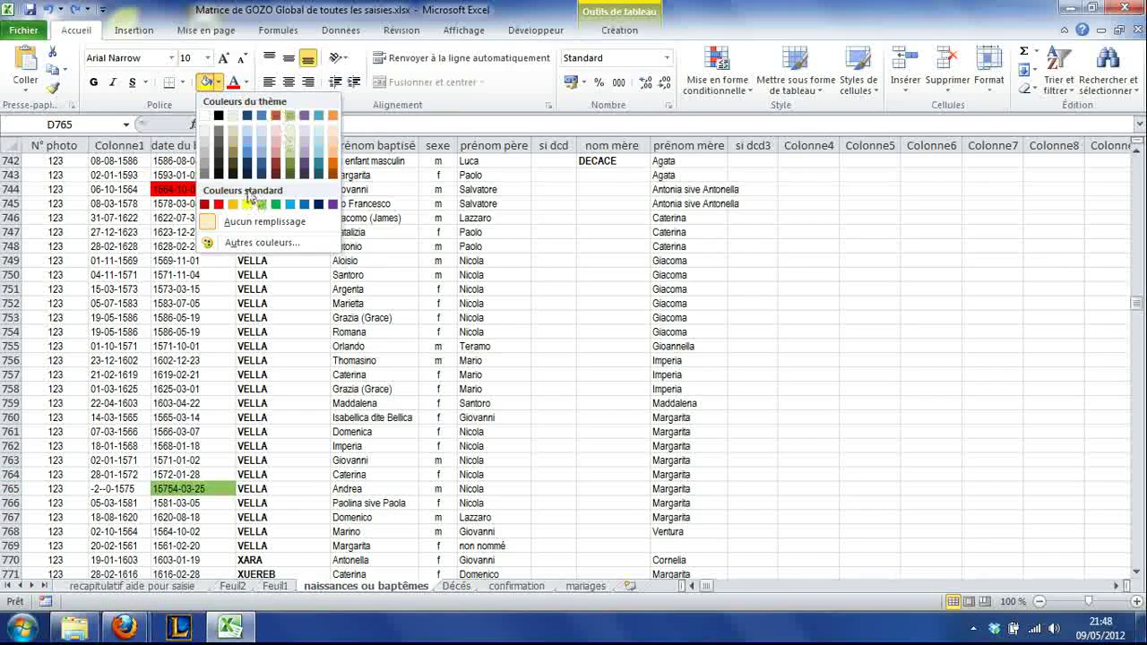
pyautogui.click(219, 204)
pyautogui.click(174, 503)
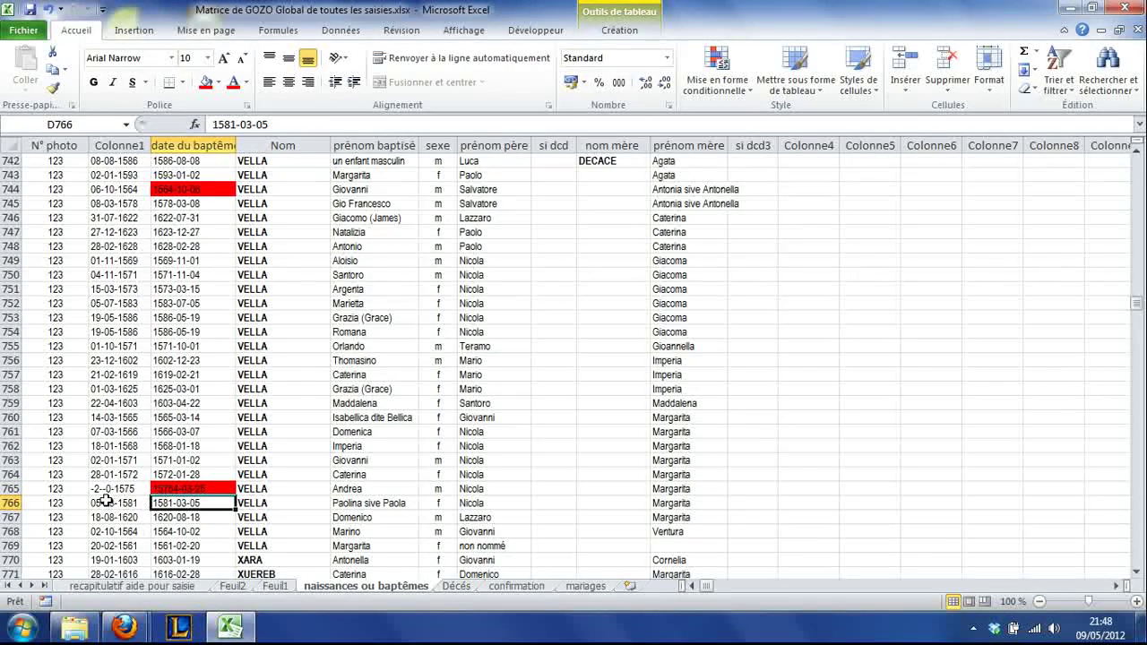
# Try to fill the formula in C764 down column C to row 777 and undo the fill
pyautogui.click(110, 489)
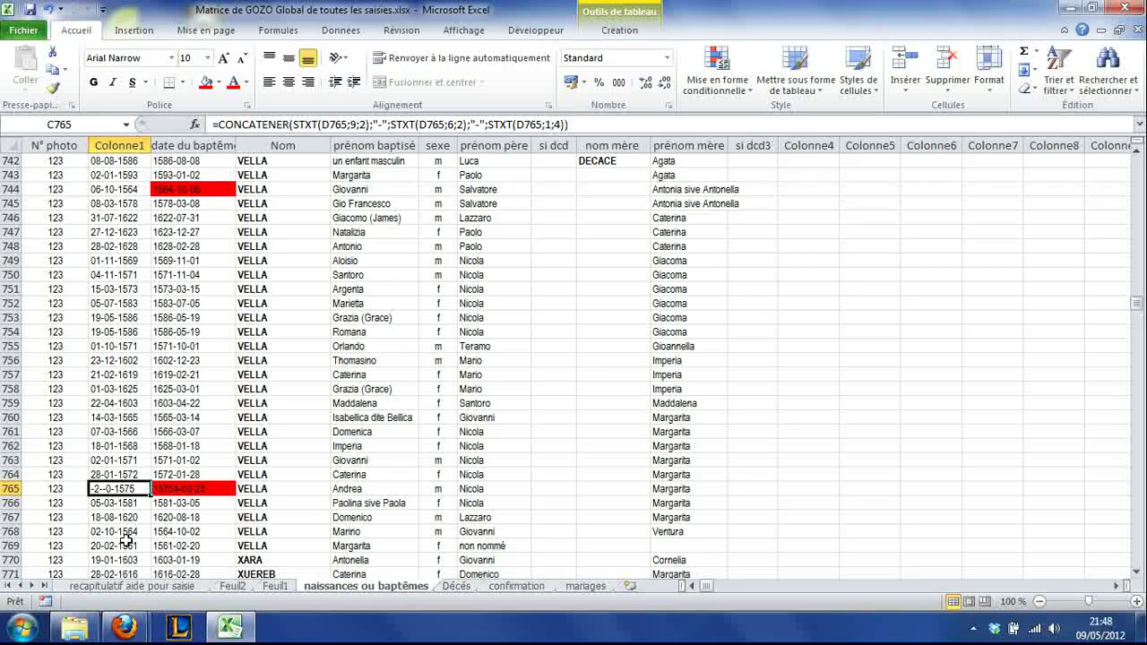
pyautogui.press('Up')
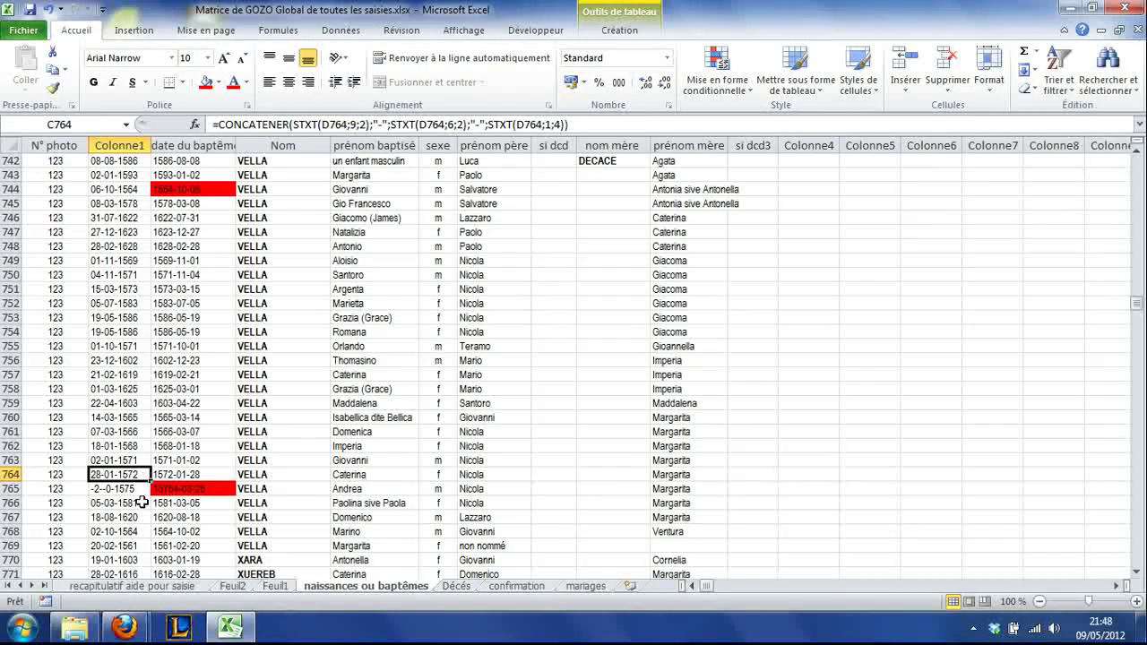
pyautogui.moveTo(152, 482); pyautogui.dragTo(140, 511)
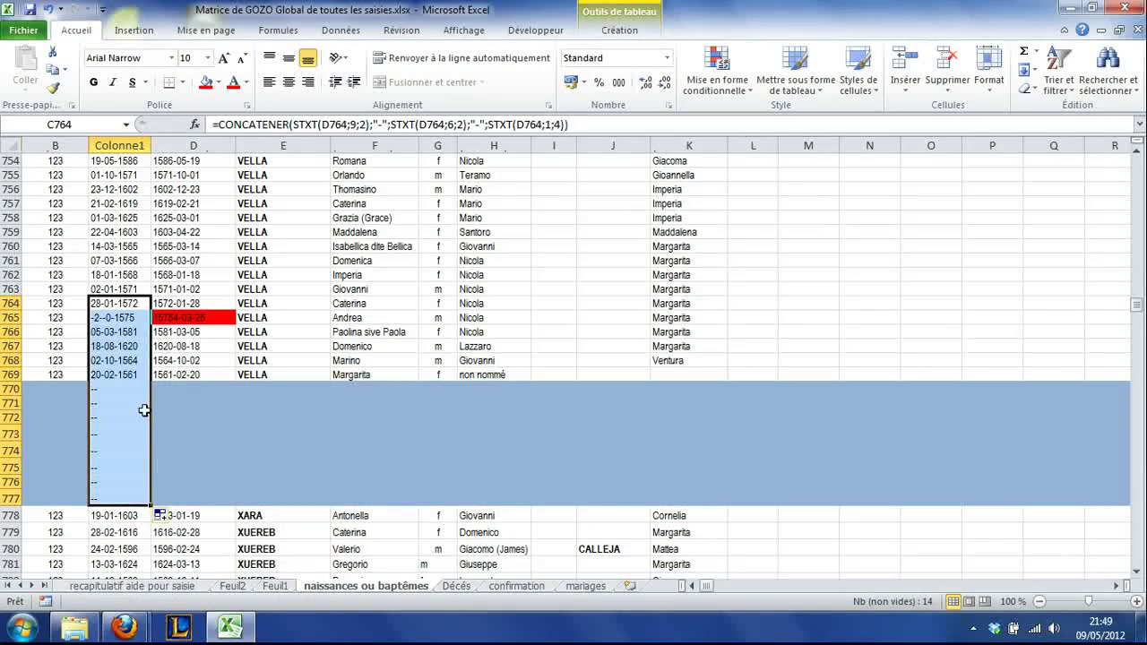
pyautogui.hotkey('ctrl', 'z')
# Compare the date formulas and cell selection behaviour in C766 to C770, around the boundary between rows 769 and 770
pyautogui.click(143, 377)
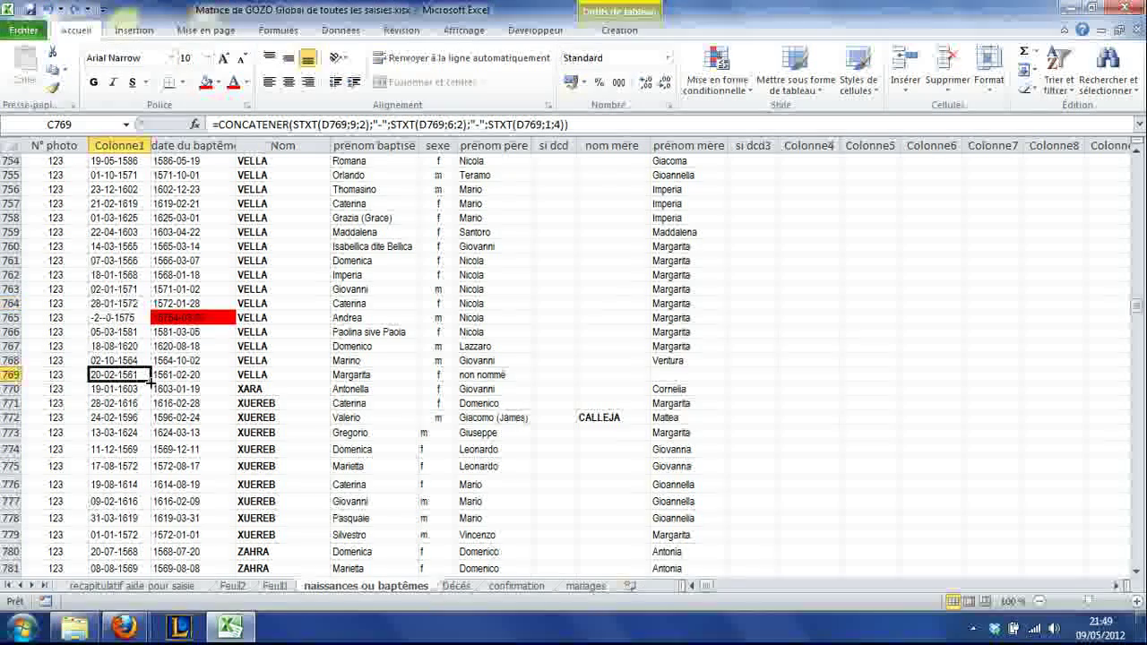
pyautogui.click(142, 363)
pyautogui.click(140, 348)
pyautogui.click(139, 333)
pyautogui.click(134, 389)
pyautogui.click(140, 375)
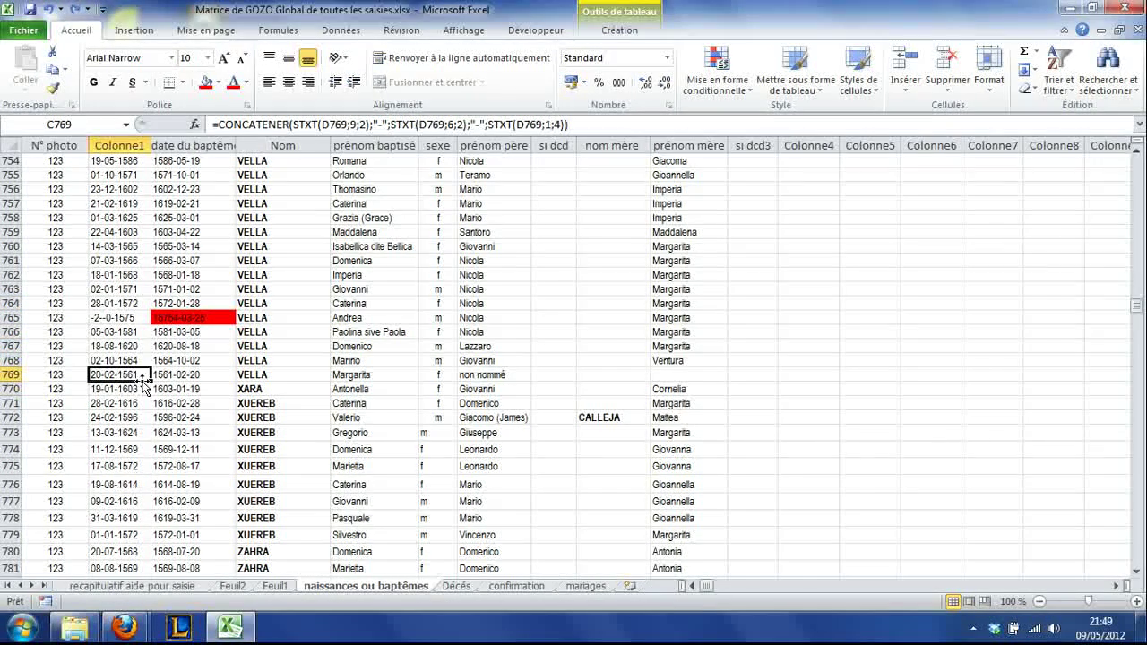
pyautogui.click(145, 390)
pyautogui.click(144, 370)
# Compare the formulas and available cell commands of C770 and C769 on either side of the table boundary
pyautogui.click(119, 391)
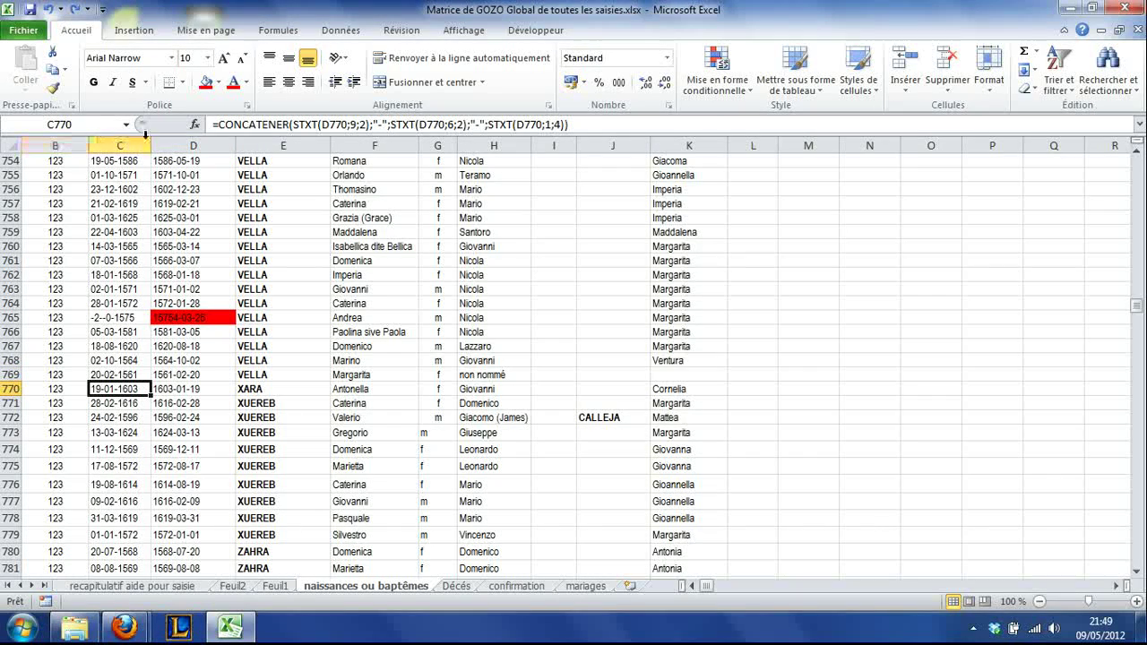
pyautogui.rightClick(117, 392)
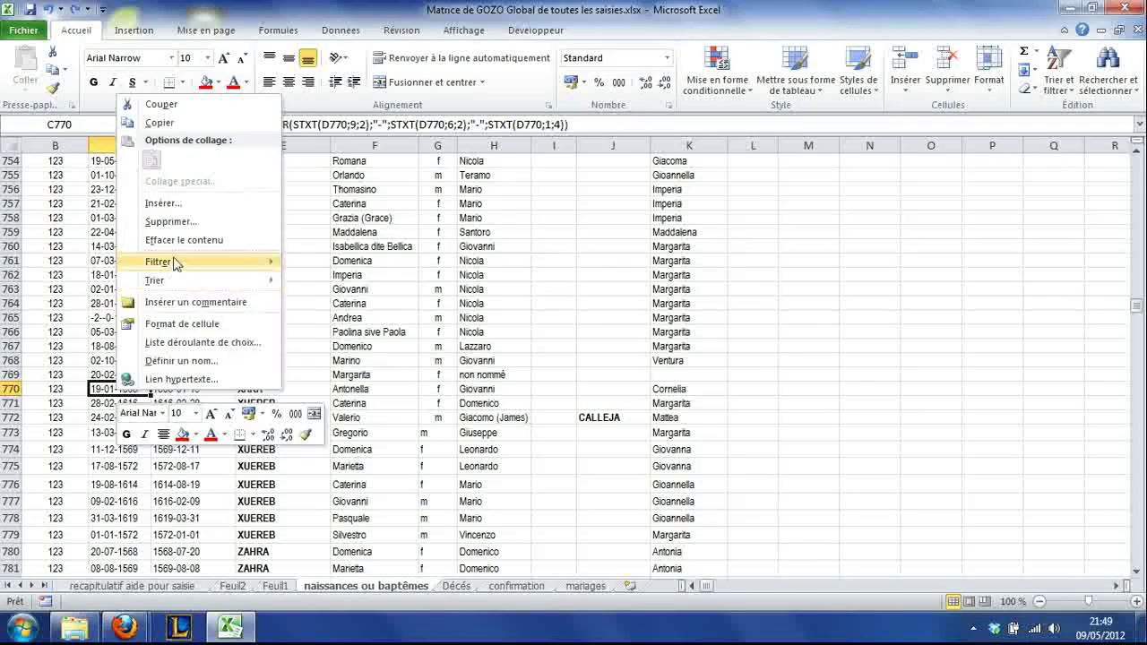
pyautogui.moveTo(170, 267)
pyautogui.rightClick(104, 375)
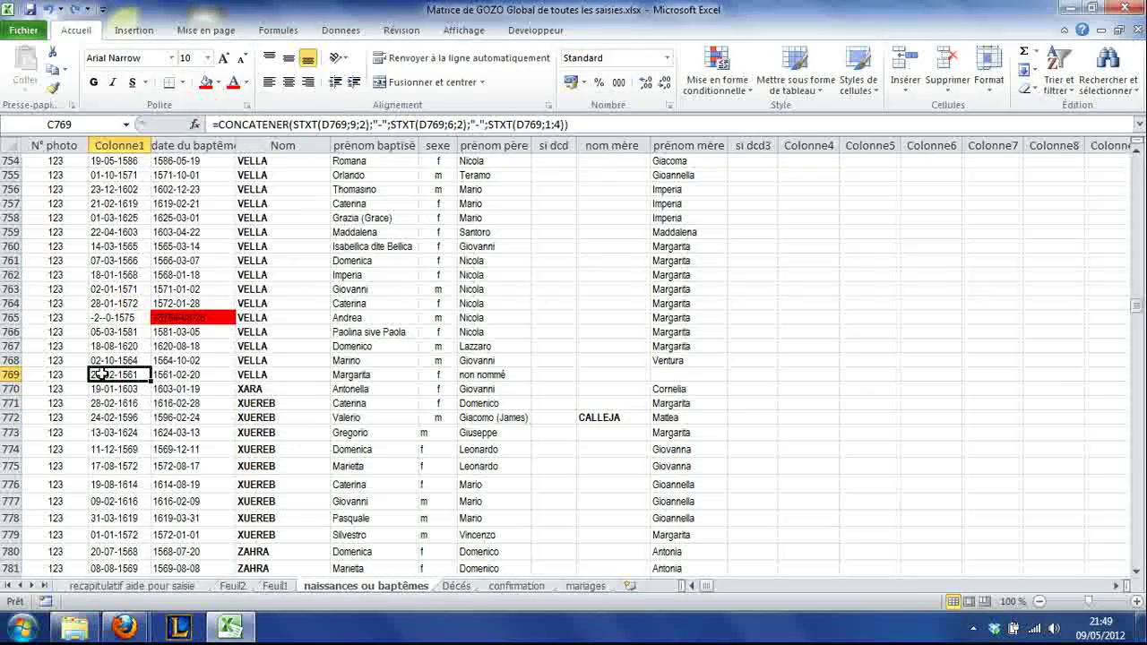
pyautogui.moveTo(151, 288)
pyautogui.click(117, 376)
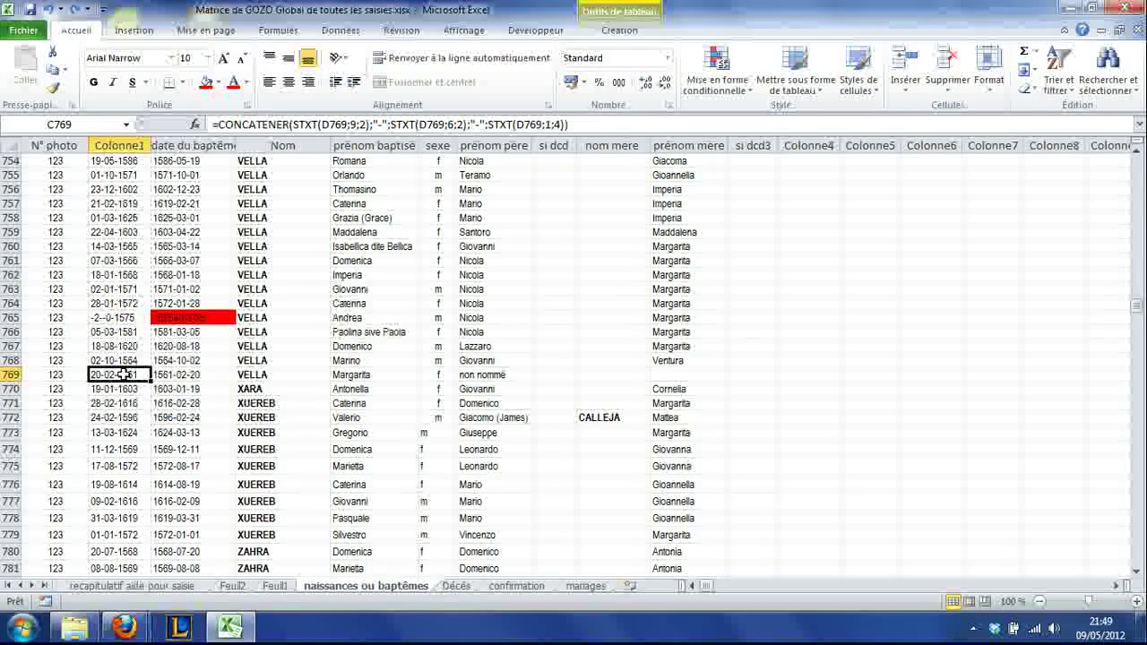
# Examine row 769 across to the paroisse column to check how far the table extends horizontally
pyautogui.press('Right')
pyautogui.press('Right')
pyautogui.press('Right')
pyautogui.press('Right')
pyautogui.press('Right')
pyautogui.press('Right')
pyautogui.press('Right')
pyautogui.press('Right')
pyautogui.press('Right')
pyautogui.press('Right')
pyautogui.press('Right')
pyautogui.press('Right')
pyautogui.press('Right')
pyautogui.press('Right')
pyautogui.press('Right')
pyautogui.press('Right')
pyautogui.press('Right')
pyautogui.press('Right')
pyautogui.press('Right')
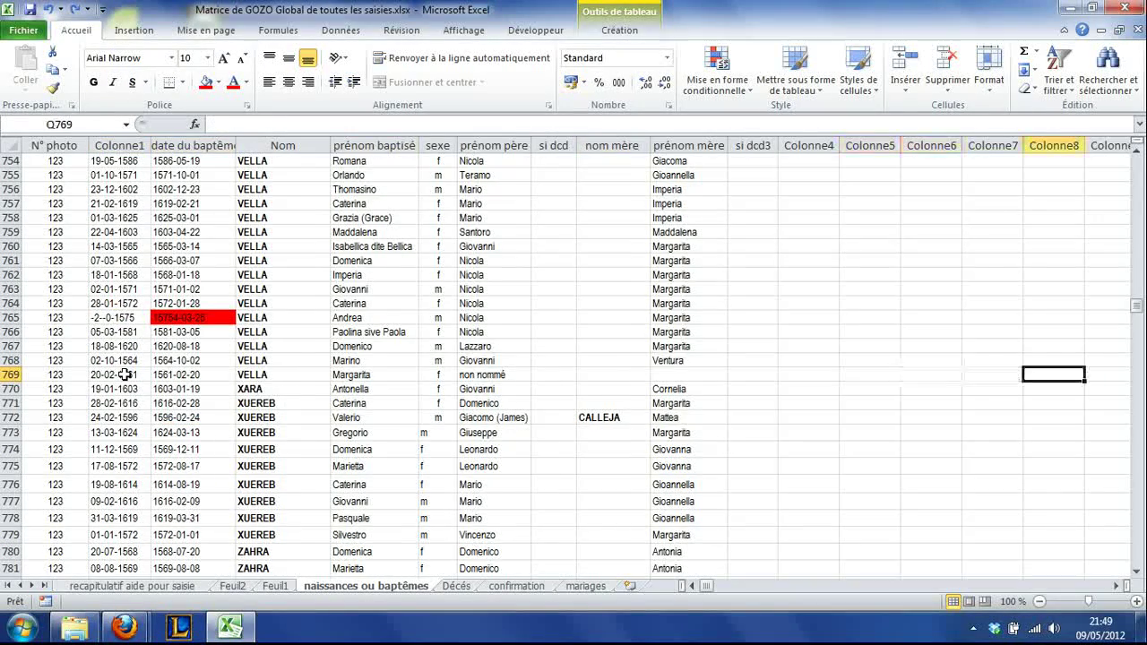
pyautogui.press('Right')
pyautogui.press('Right')
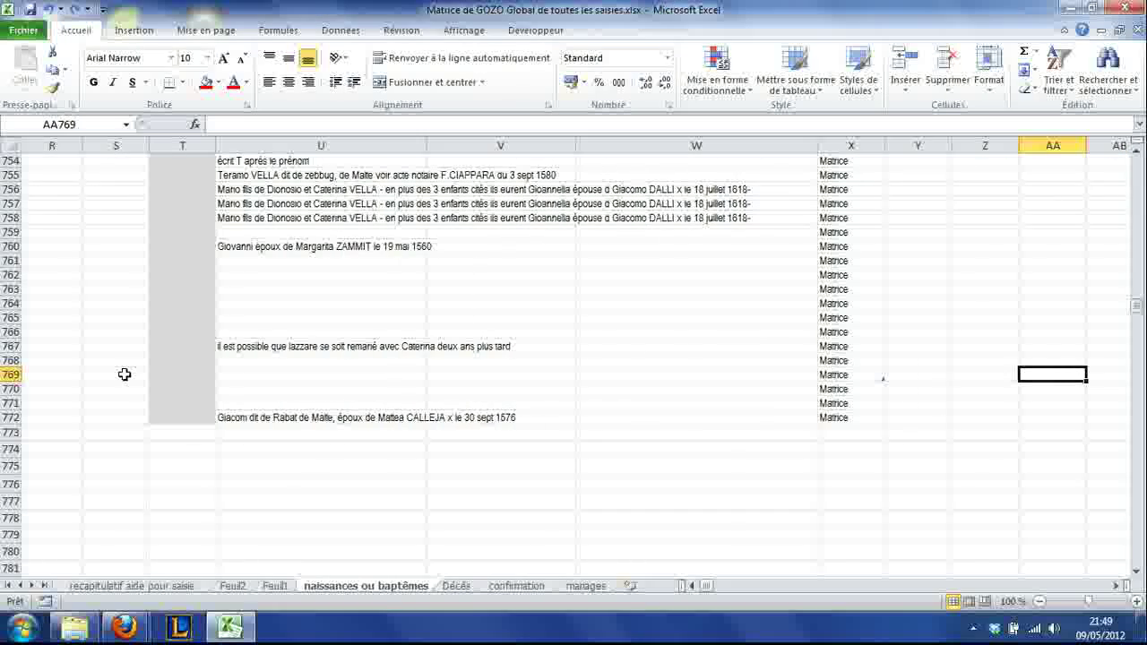
pyautogui.press('Left')
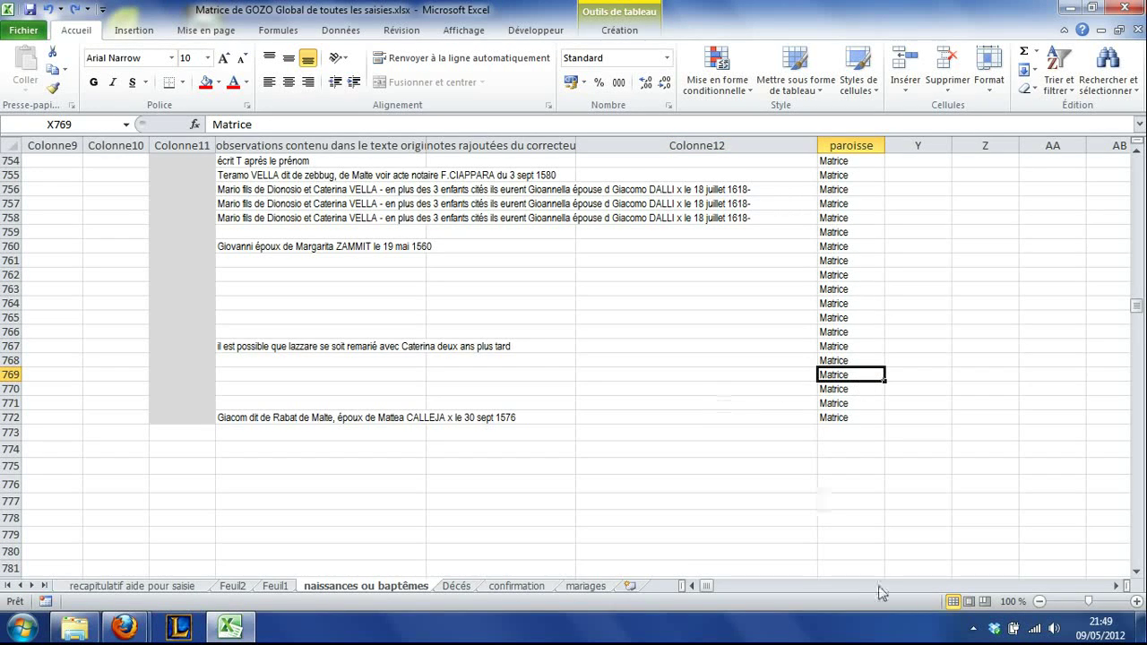
pyautogui.moveTo(712, 588); pyautogui.dragTo(686, 594)
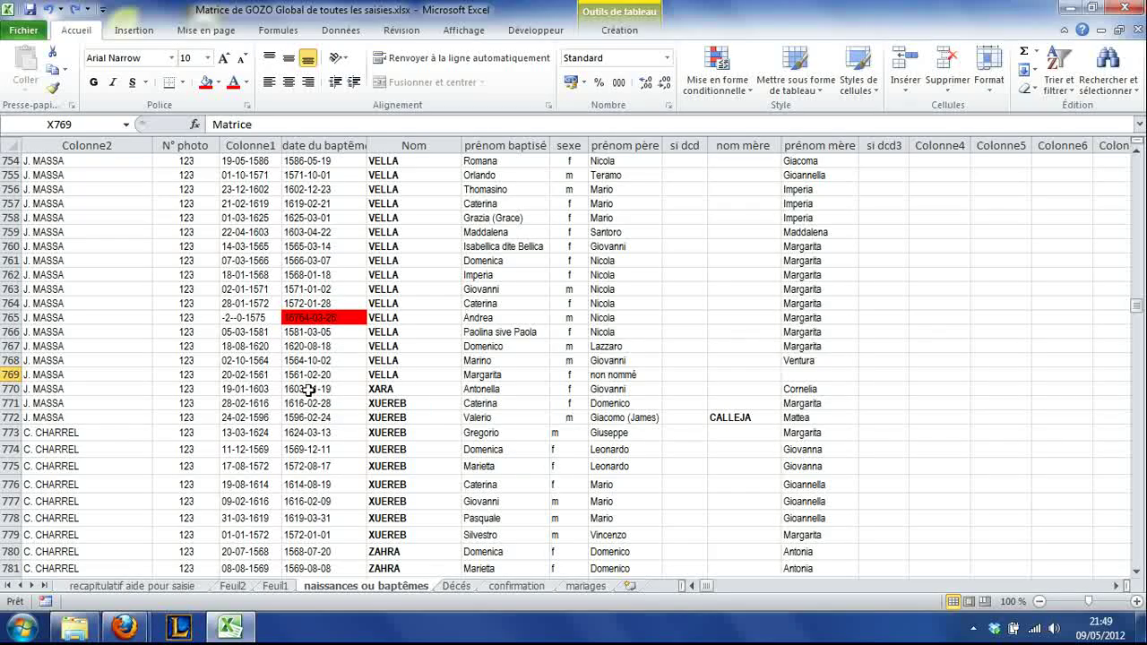
pyautogui.click(249, 391)
pyautogui.press('Right')
pyautogui.press('Right')
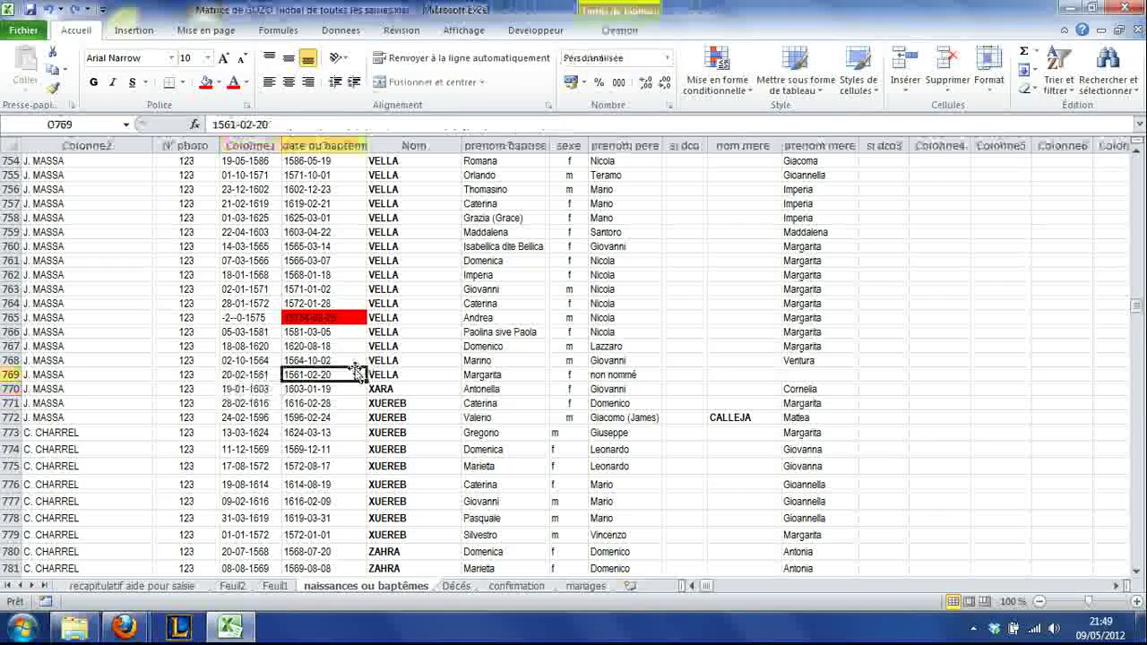
pyautogui.press('Up')
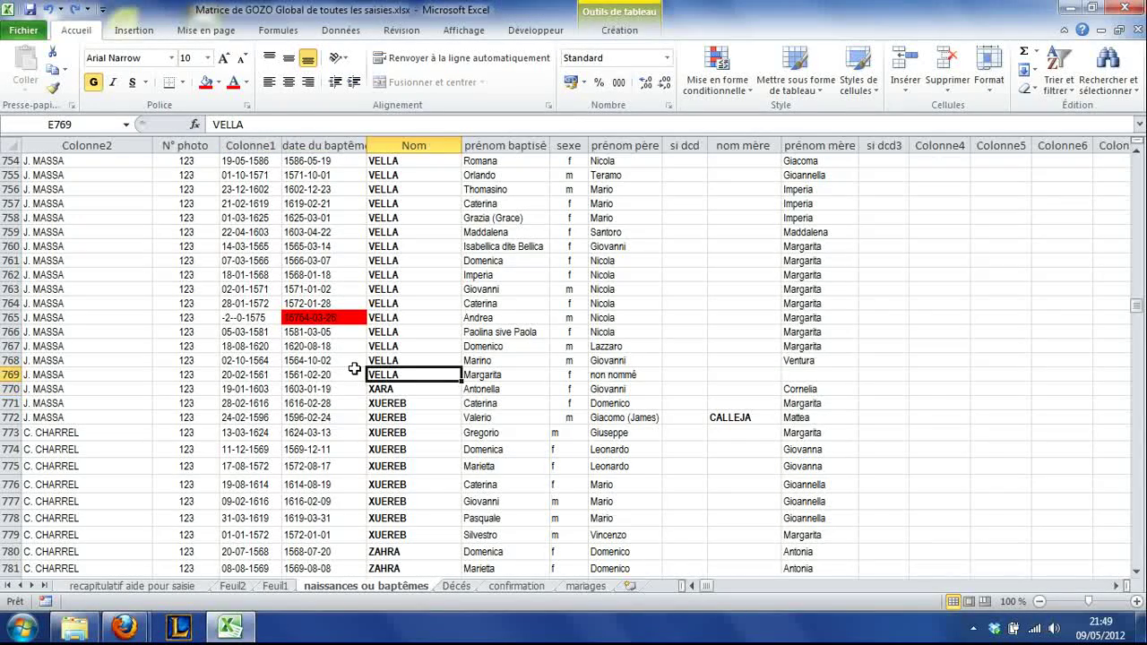
# Convert the existing table on the births sheet into a normal range
pyautogui.rightClick(437, 333)
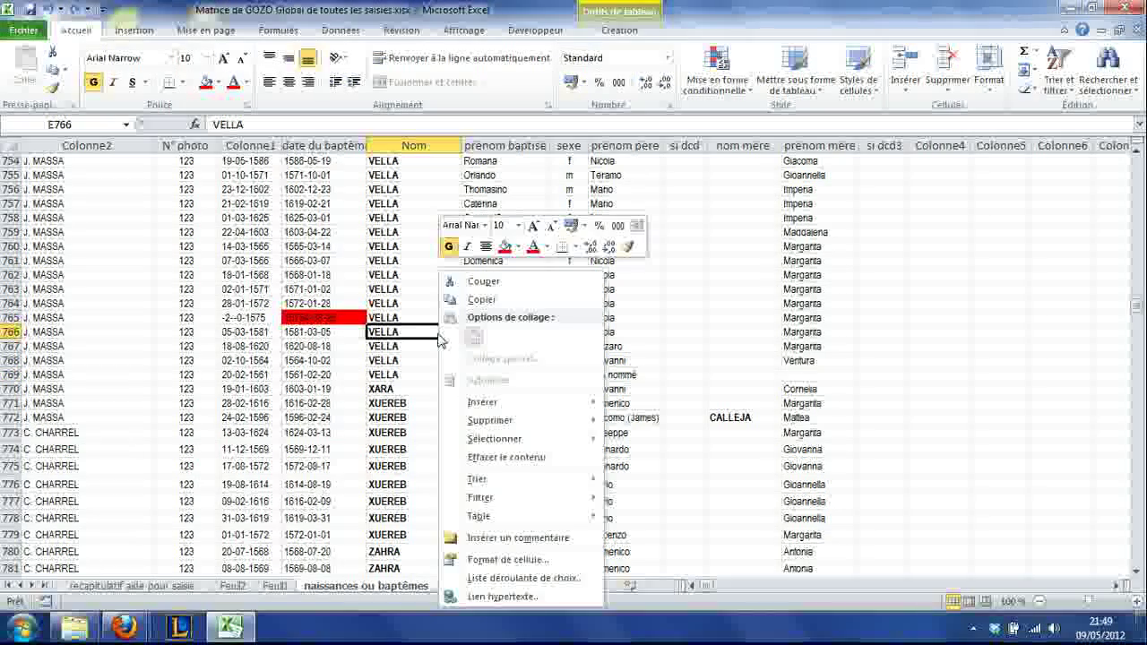
pyautogui.moveTo(500, 524)
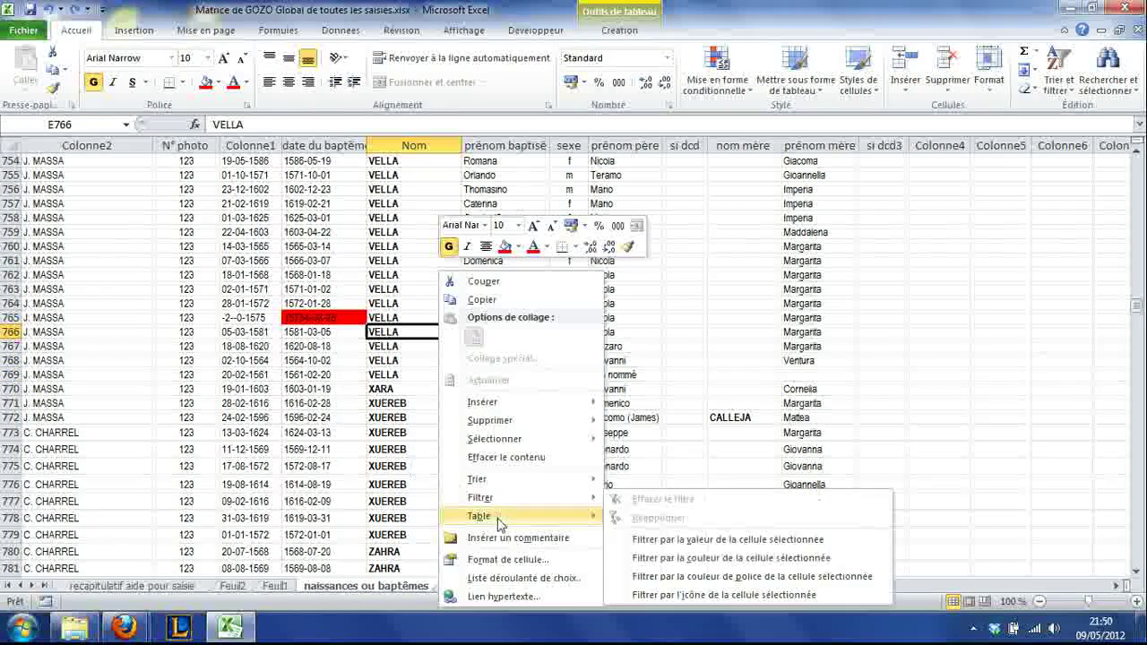
pyautogui.click(343, 30)
pyautogui.click(417, 460)
pyautogui.click(419, 362)
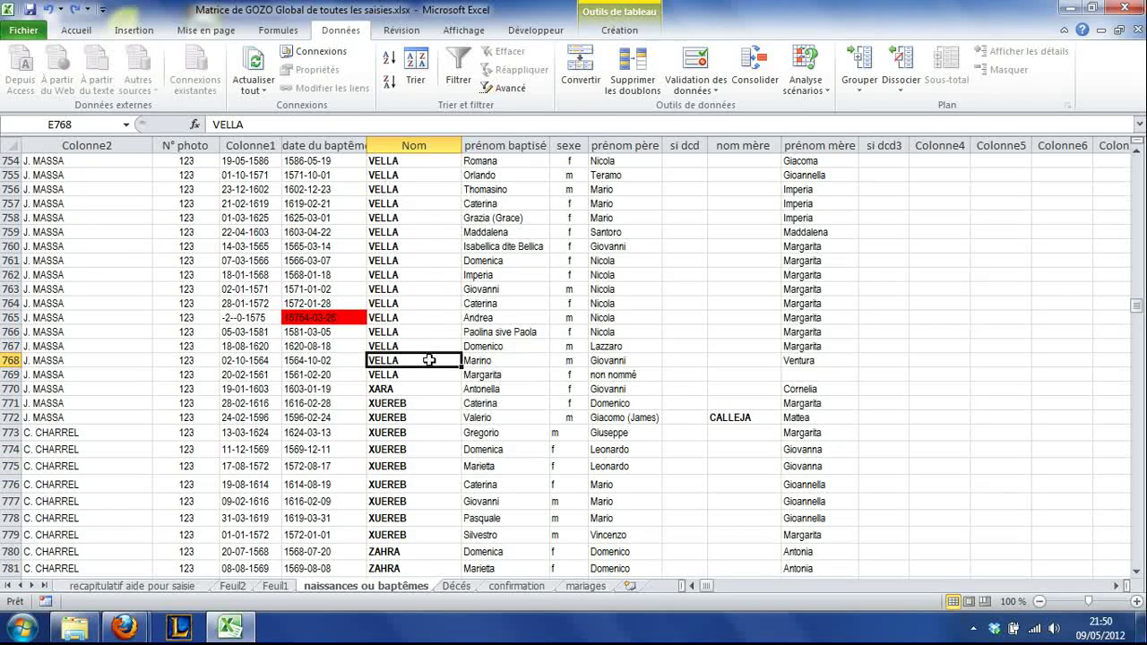
pyautogui.rightClick(429, 359)
pyautogui.moveTo(482, 278)
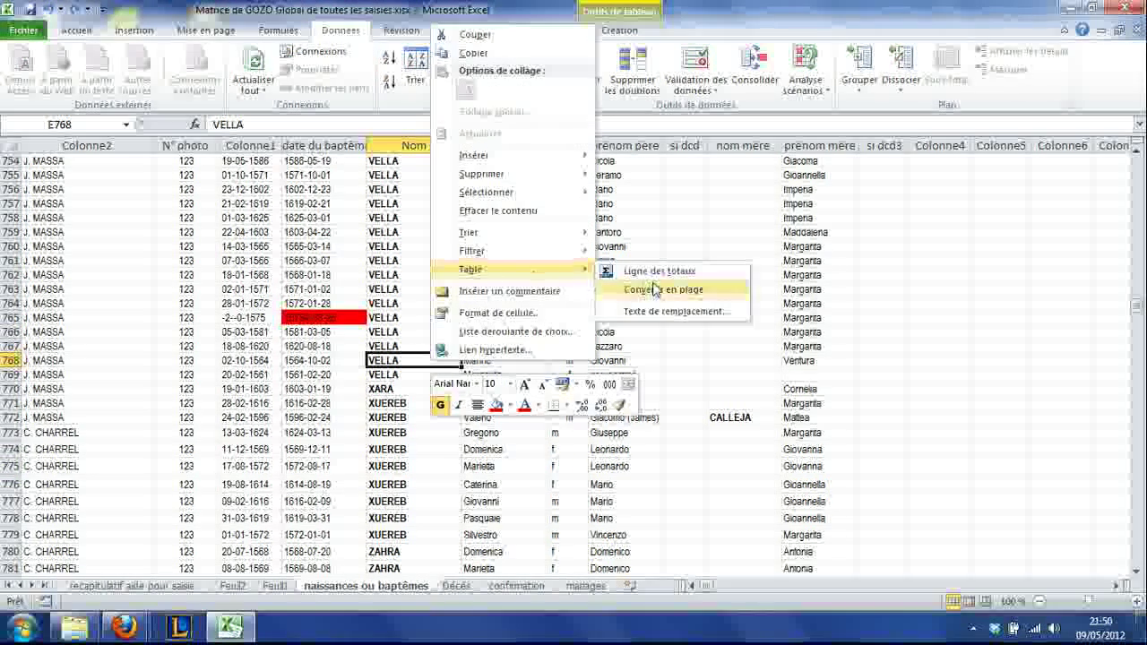
pyautogui.click(651, 288)
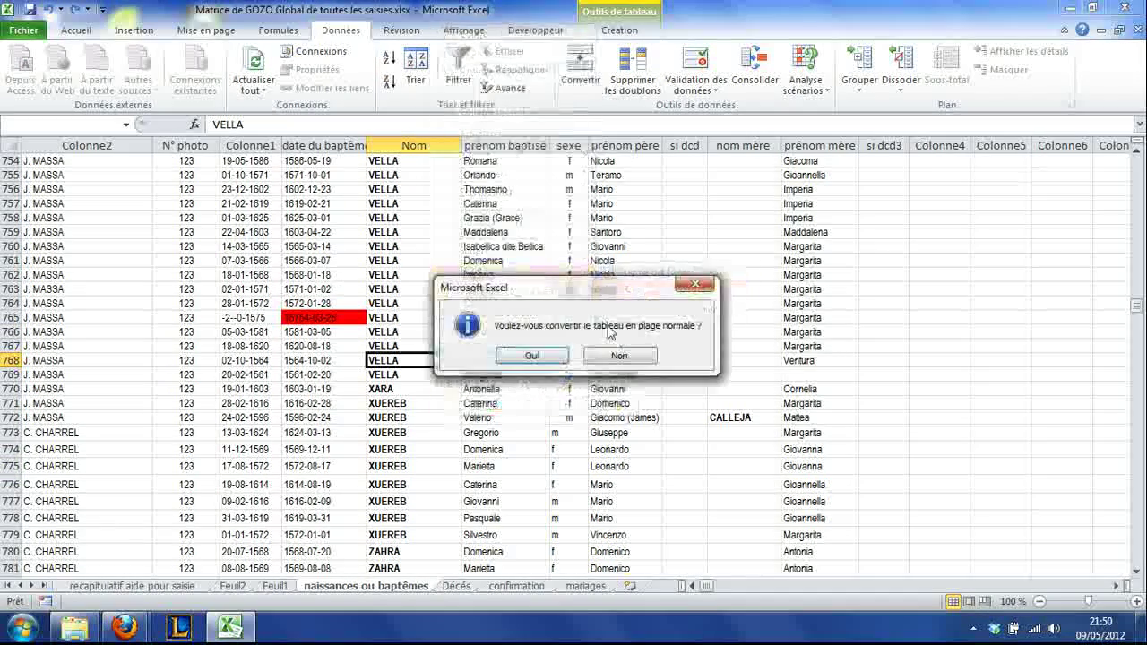
pyautogui.click(531, 356)
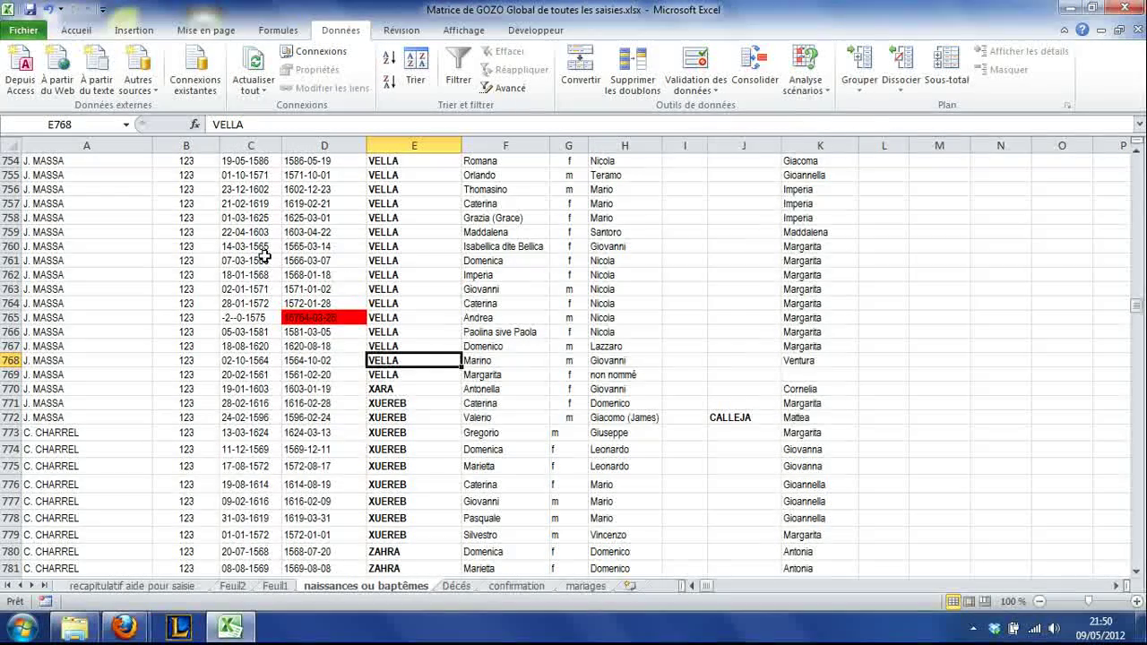
# Fill the day-first date formula in C767 down column C to row 2128
pyautogui.click(305, 388)
pyautogui.press('Up')
pyautogui.press('Up')
pyautogui.press('Left')
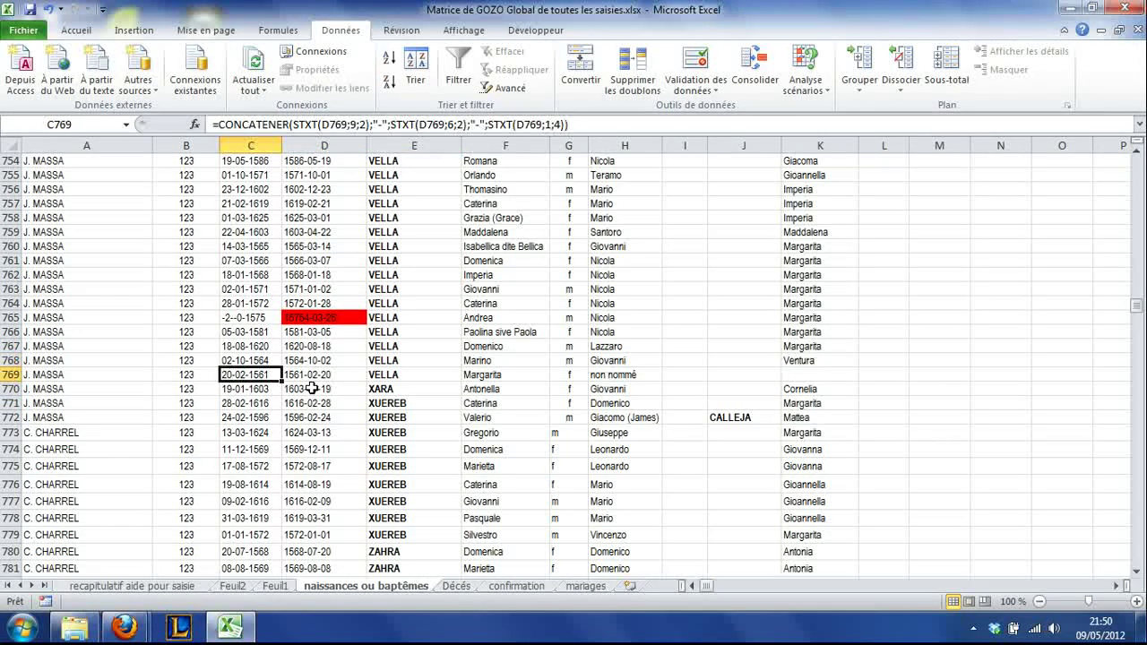
pyautogui.press('Up')
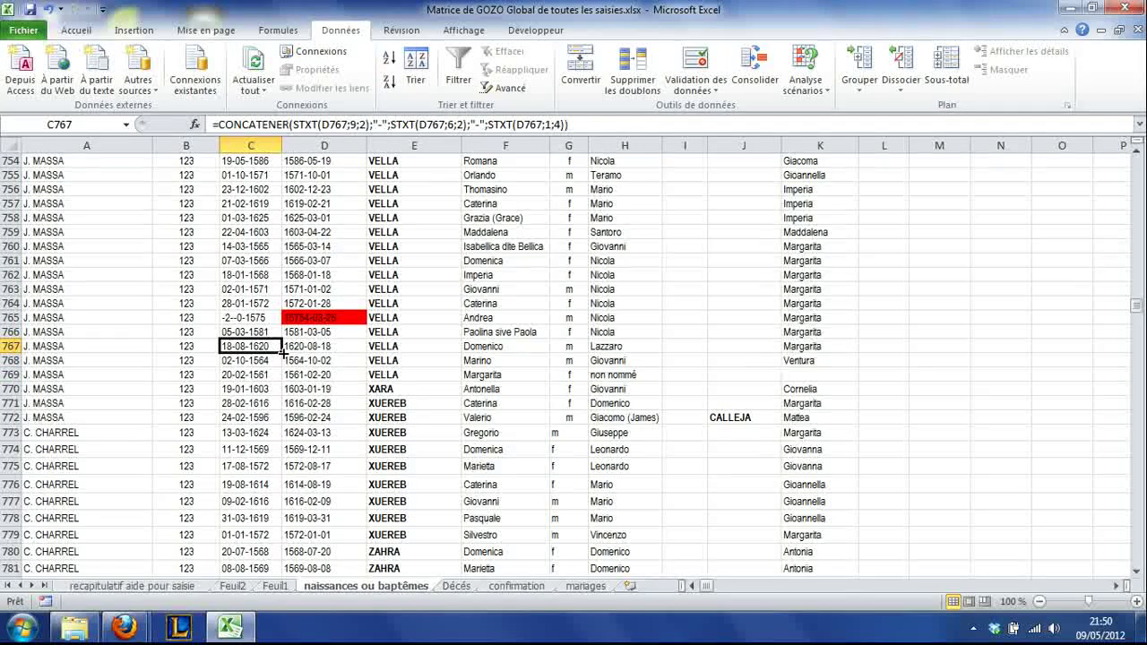
pyautogui.moveTo(283, 353); pyautogui.dragTo(283, 365)
pyautogui.moveTo(279, 432); pyautogui.dragTo(264, 550)
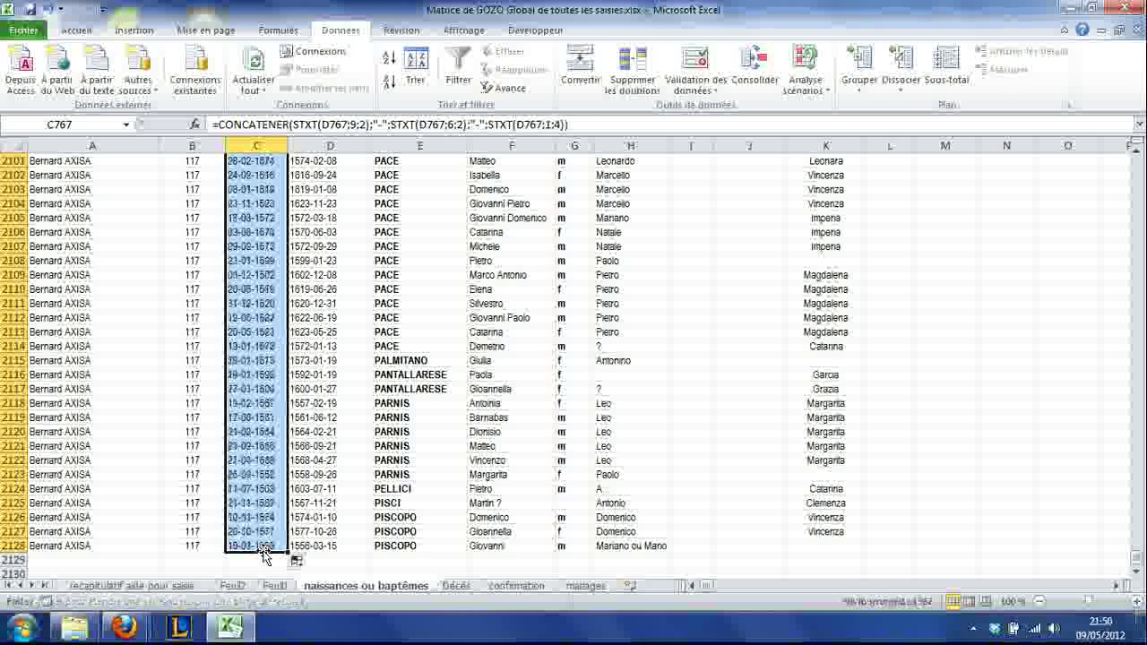
pyautogui.click(255, 517)
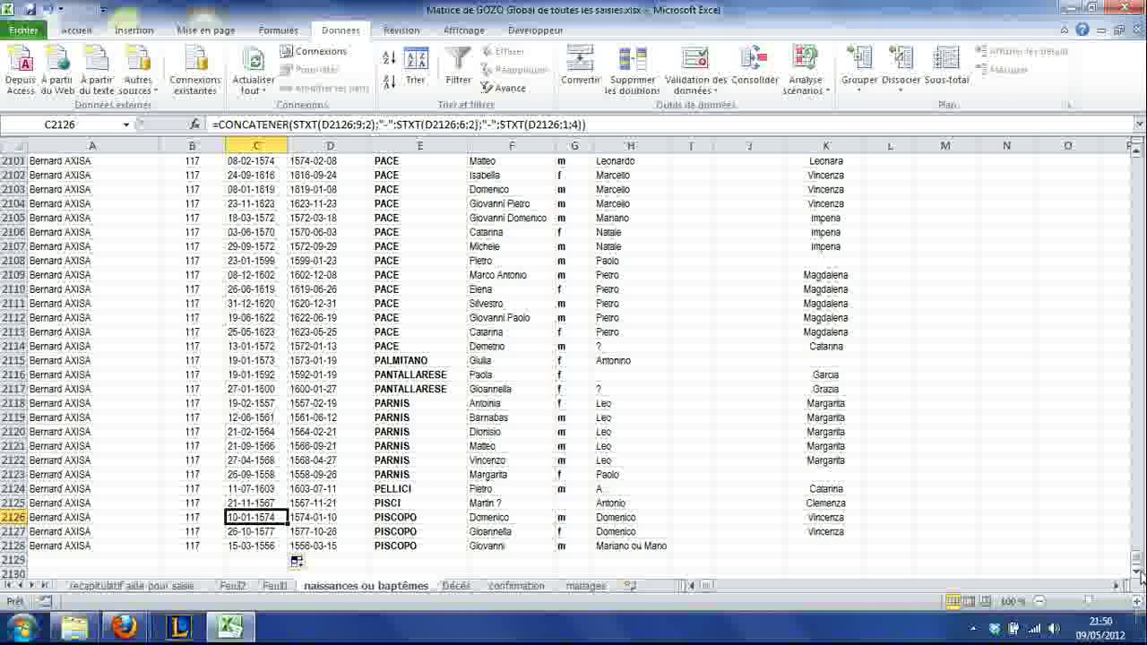
# Format the full data range A1:X2128 as a table with headers, using the custom table style
pyautogui.moveTo(1138, 559); pyautogui.dragTo(1136, 166)
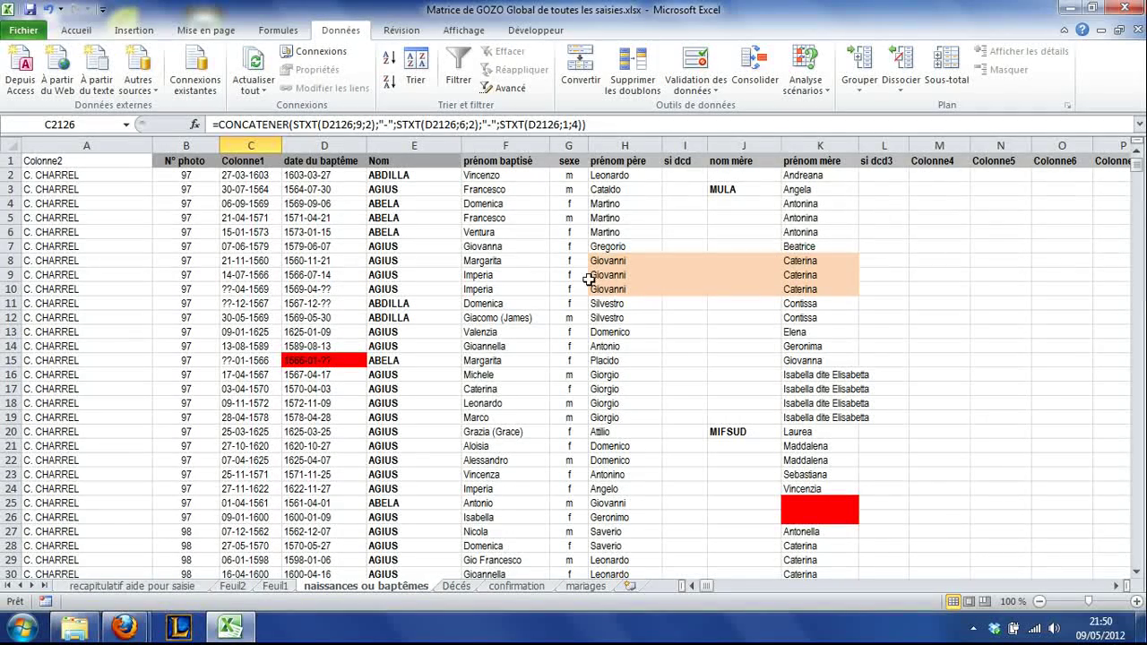
pyautogui.click(116, 160)
pyautogui.moveTo(703, 587)
pyautogui.mouseDown()
pyautogui.moveTo(724, 586)
pyautogui.moveTo(706, 584)
pyautogui.mouseUp()
pyautogui.click(735, 588)
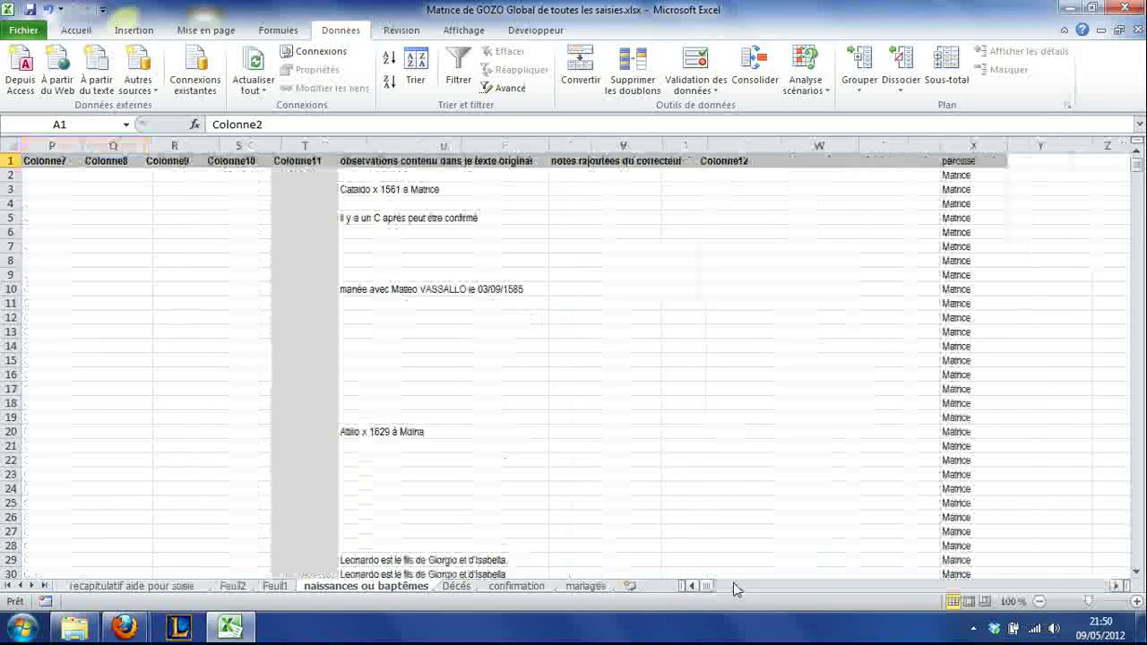
pyautogui.moveTo(1141, 164); pyautogui.dragTo(1133, 509)
pyautogui.moveTo(1136, 408); pyautogui.dragTo(1135, 591)
pyautogui.moveTo(708, 586); pyautogui.dragTo(695, 586)
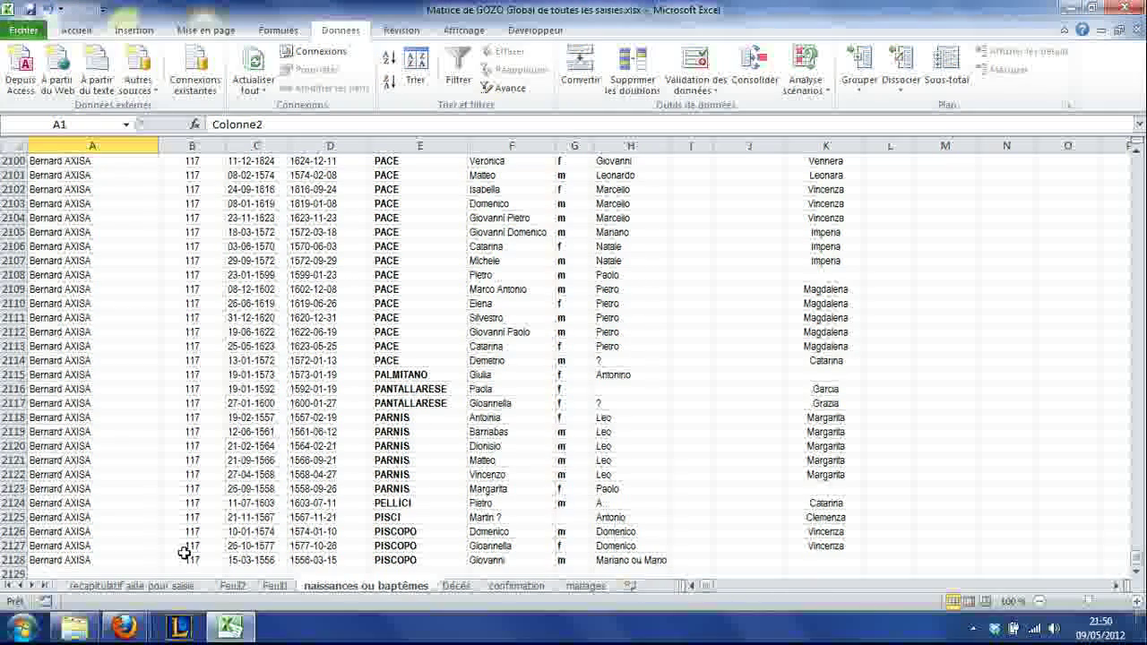
pyautogui.keyDown('shift'); pyautogui.click(43, 558); pyautogui.keyUp('shift')
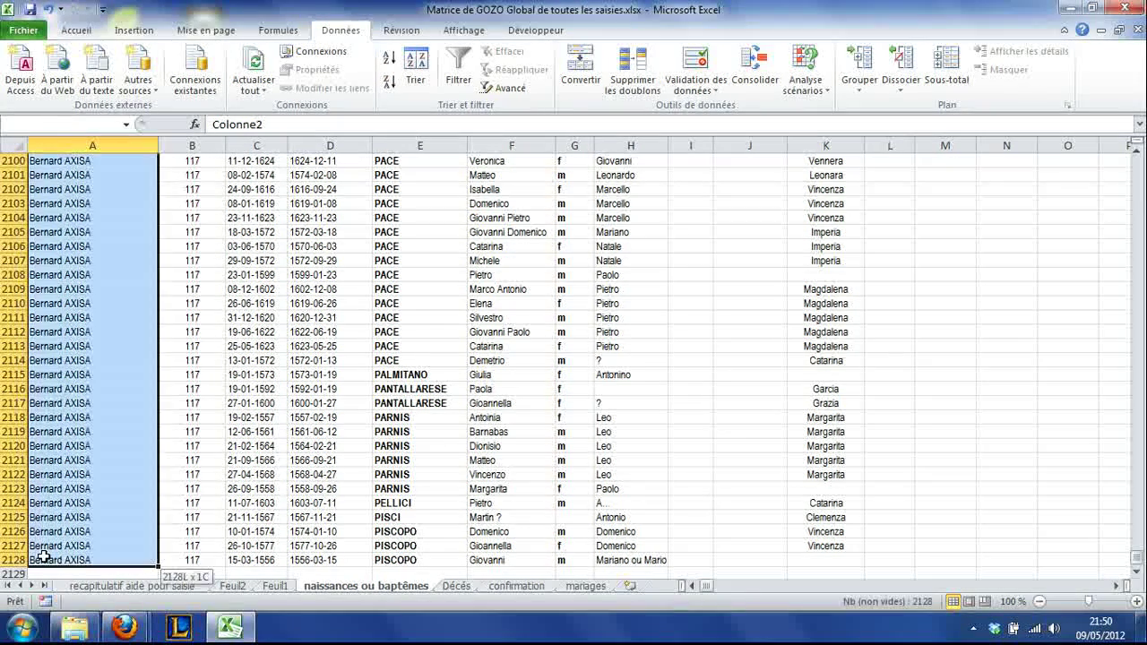
pyautogui.hotkey('shift', 'Right')
pyautogui.hotkey('shift', 'Right')
pyautogui.hotkey('shift', 'Right')
pyautogui.hotkey('shift', 'Right')
pyautogui.hotkey('shift', 'Right')
pyautogui.hotkey('shift', 'Right')
pyautogui.hotkey('shift', 'Right')
pyautogui.hotkey('shift', 'Right')
pyautogui.hotkey('shift', 'Right')
pyautogui.hotkey('shift', 'Right')
pyautogui.hotkey('shift', 'Right')
pyautogui.hotkey('shift', 'Right')
pyautogui.hotkey('shift', 'Right')
pyautogui.hotkey('shift', 'Right')
pyautogui.hotkey('shift', 'Right')
pyautogui.hotkey('shift', 'Right')
pyautogui.hotkey('shift', 'Right')
pyautogui.hotkey('shift', 'Right')
pyautogui.hotkey('shift', 'Right')
pyautogui.hotkey('shift', 'Right')
pyautogui.hotkey('shift', 'Right')
pyautogui.hotkey('shift', 'Right')
pyautogui.hotkey('shift', 'Right')
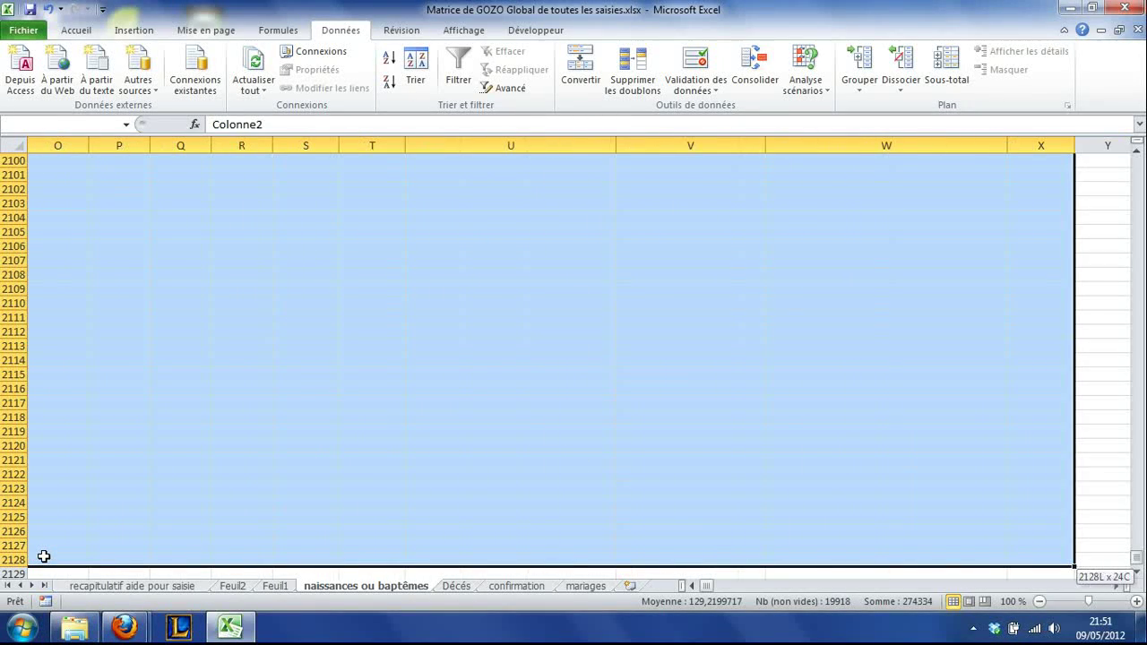
pyautogui.click(72, 29)
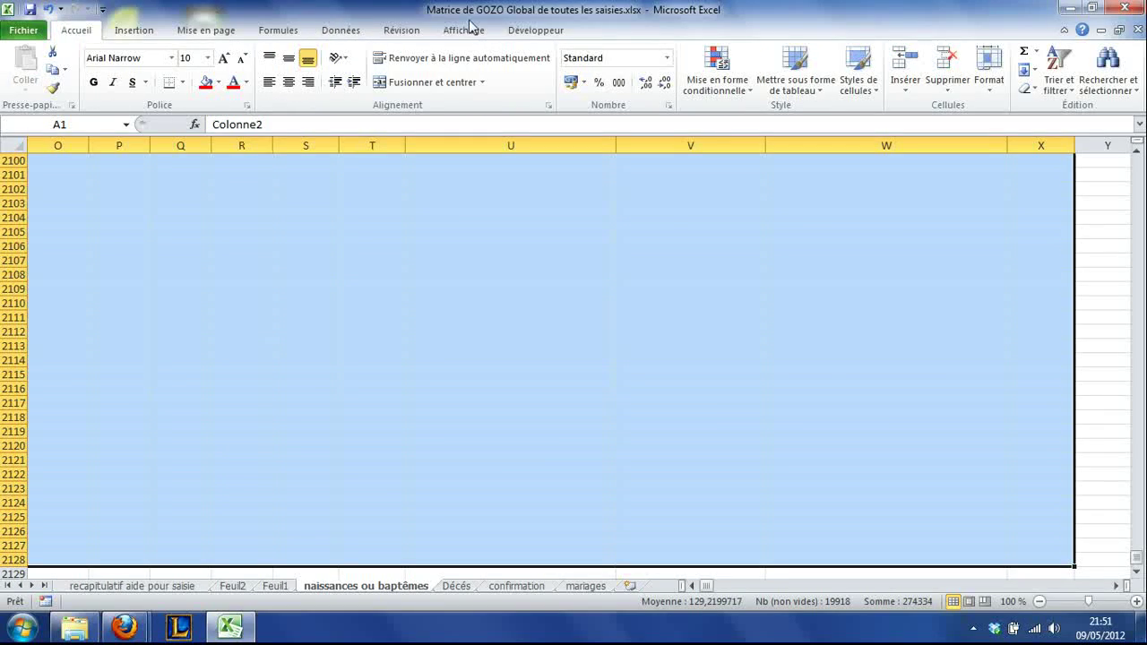
pyautogui.click(774, 95)
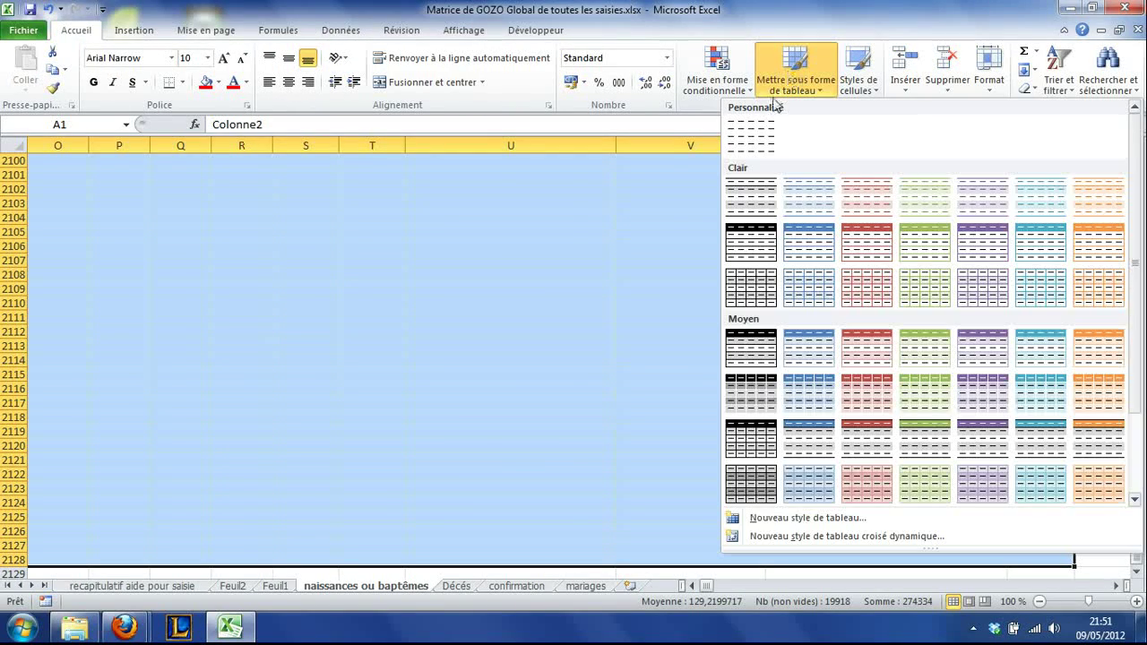
pyautogui.click(751, 153)
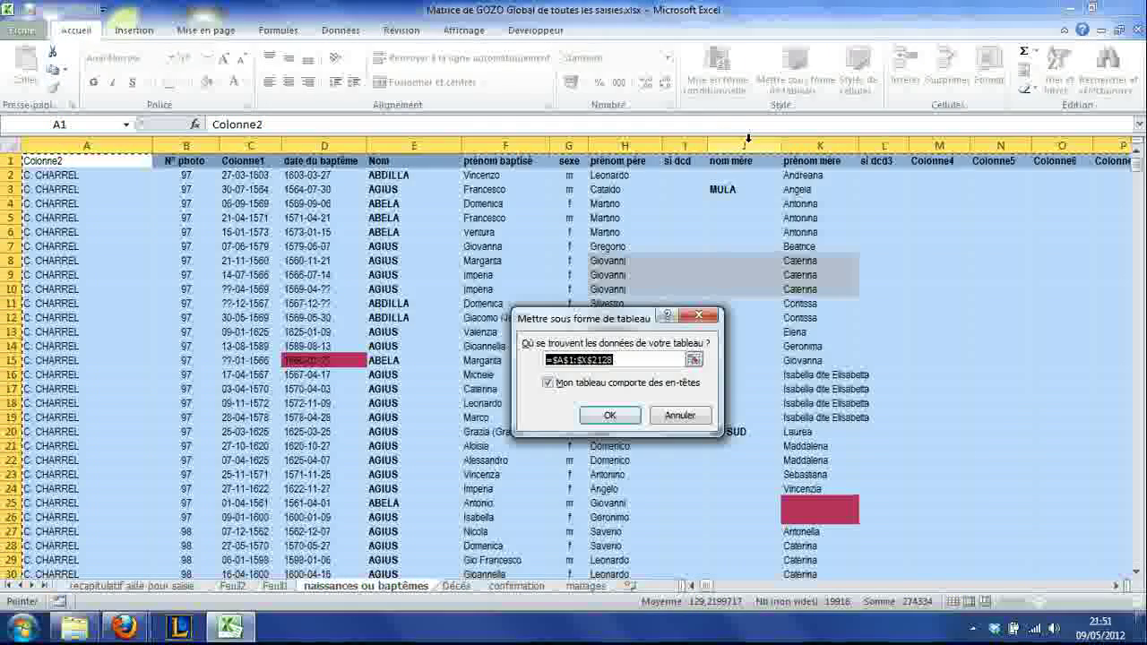
pyautogui.click(610, 417)
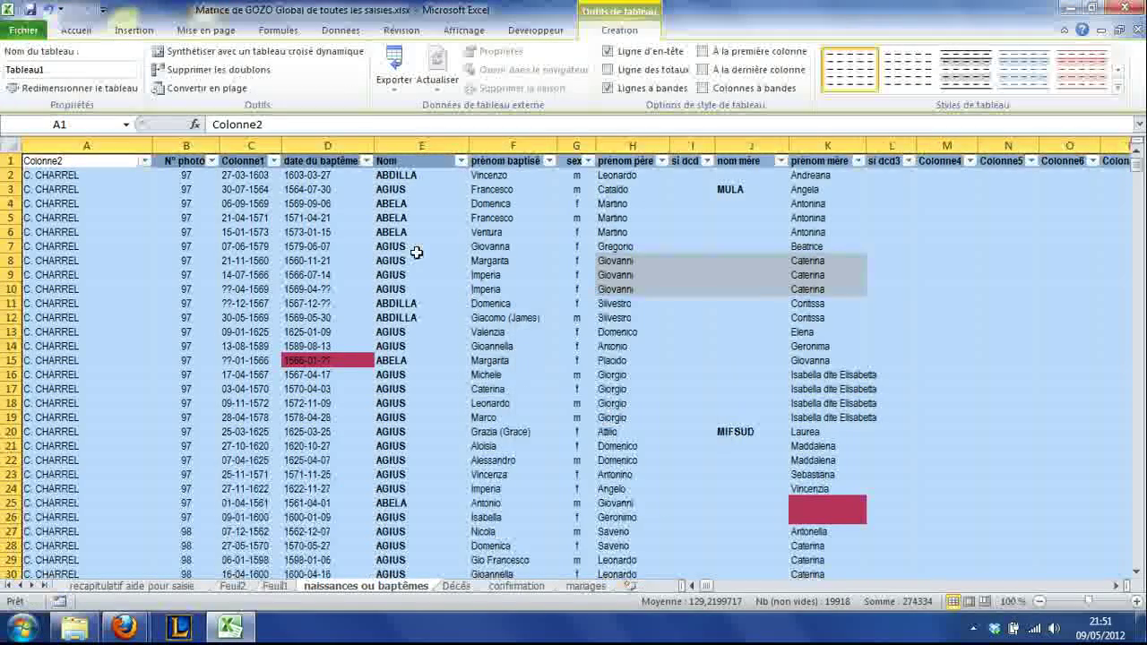
pyautogui.click(418, 247)
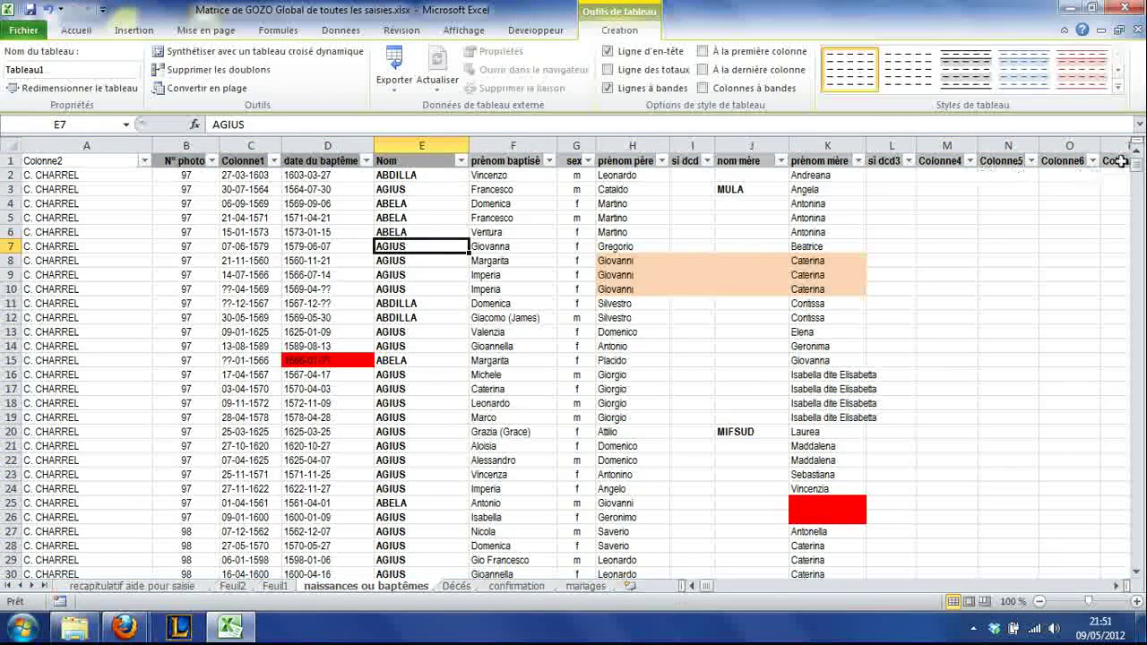
# Check the baptism dates and column C formulas in the table's last rows, down to row 2128
pyautogui.moveTo(1140, 172); pyautogui.dragTo(1087, 578)
pyautogui.click(374, 459)
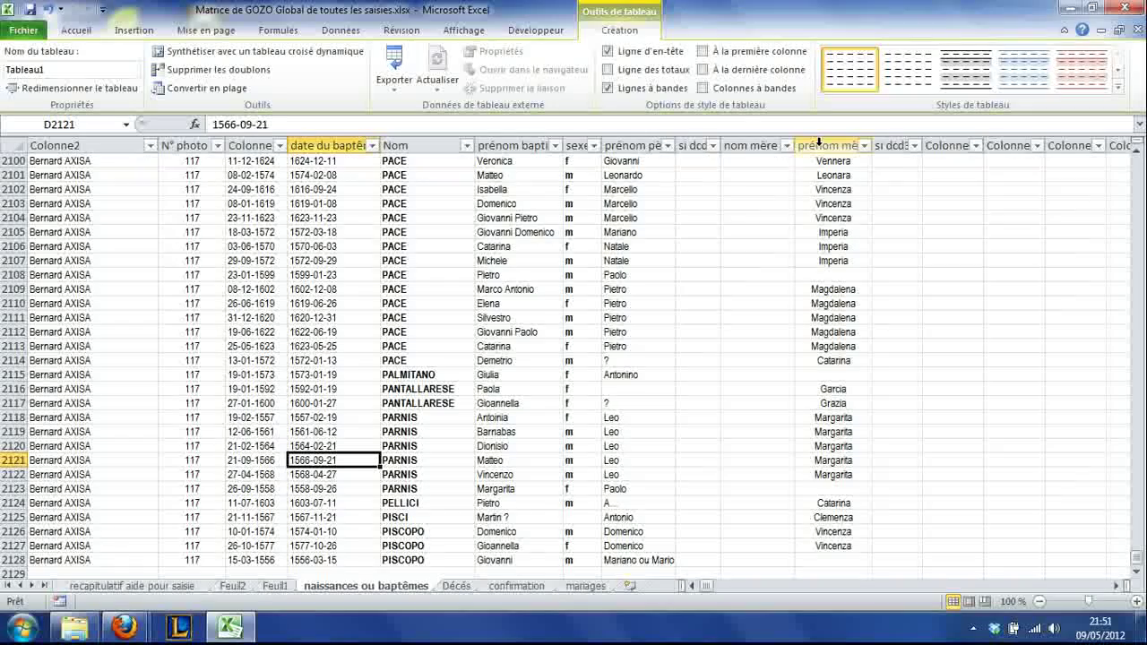
pyautogui.press('Down')
pyautogui.press('Down')
pyautogui.press('Down')
pyautogui.press('Down')
pyautogui.press('Down')
pyautogui.press('Down')
pyautogui.press('Down')
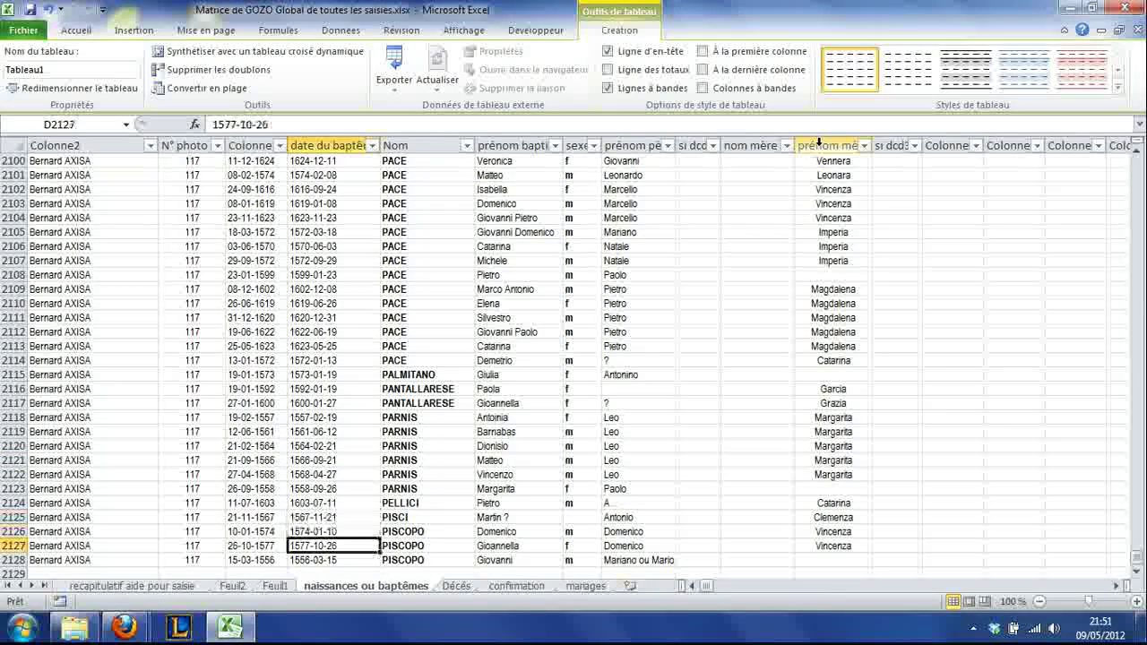
pyautogui.press('Up')
pyautogui.press('Up')
pyautogui.press('Up')
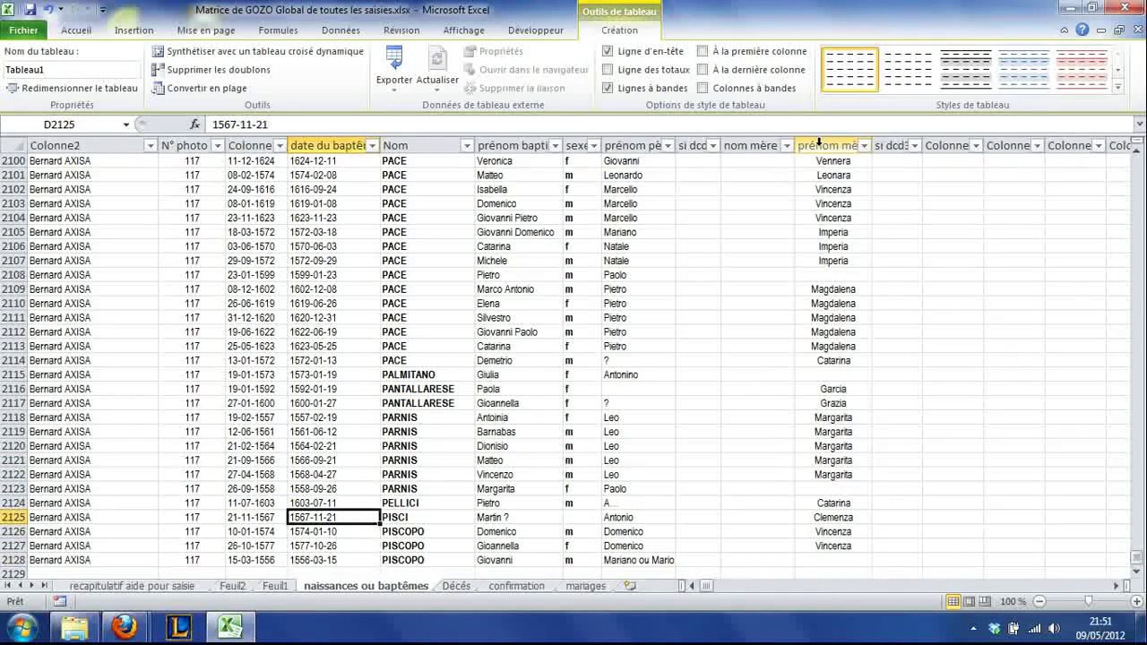
pyautogui.press('Left')
pyautogui.press('Down')
pyautogui.press('Down')
pyautogui.press('Down')
# Review the column C date formulas upward from the table's end to row 433 and inspect the source date in D433
pyautogui.press('Up')
pyautogui.press('Up')
pyautogui.press('Up')
pyautogui.press('Up')
pyautogui.press('Up')
pyautogui.press('Up')
pyautogui.press('Up')
pyautogui.press('Up')
pyautogui.press('Up')
pyautogui.press('Up')
pyautogui.press('Up')
pyautogui.press('Up')
pyautogui.press('Up')
pyautogui.press('Up')
pyautogui.press('Up')
pyautogui.press('Up')
pyautogui.press('Up')
pyautogui.press('Up')
pyautogui.press('Up')
pyautogui.press('Up')
pyautogui.press('pageup')
pyautogui.press('pageup')
pyautogui.press('pageup')
pyautogui.press('pageup')
pyautogui.press('pageup')
pyautogui.press('pageup')
pyautogui.press('pageup')
pyautogui.press('pageup')
pyautogui.press('pageup')
pyautogui.press('pageup')
pyautogui.press('pageup')
pyautogui.press('pageup')
pyautogui.press('pageup')
pyautogui.press('pageup')
pyautogui.press('pageup')
pyautogui.press('pageup')
pyautogui.press('pageup')
pyautogui.press('pageup')
pyautogui.press('pageup')
pyautogui.press('pageup')
pyautogui.press('pageup')
pyautogui.press('pageup')
pyautogui.press('pageup')
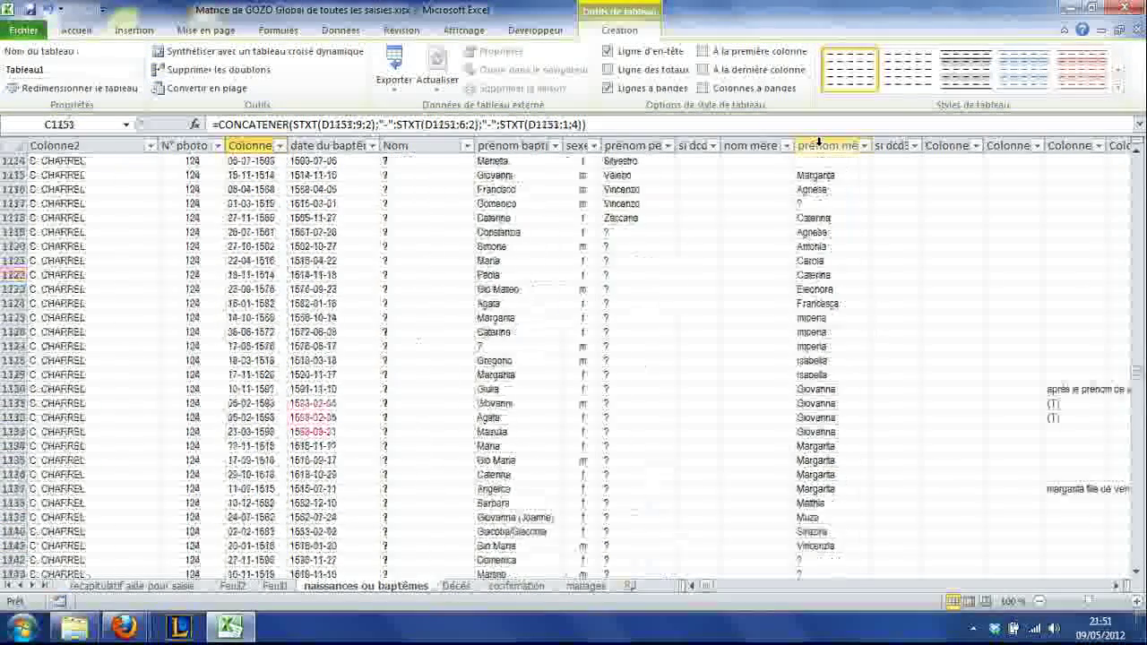
pyautogui.press('Right')
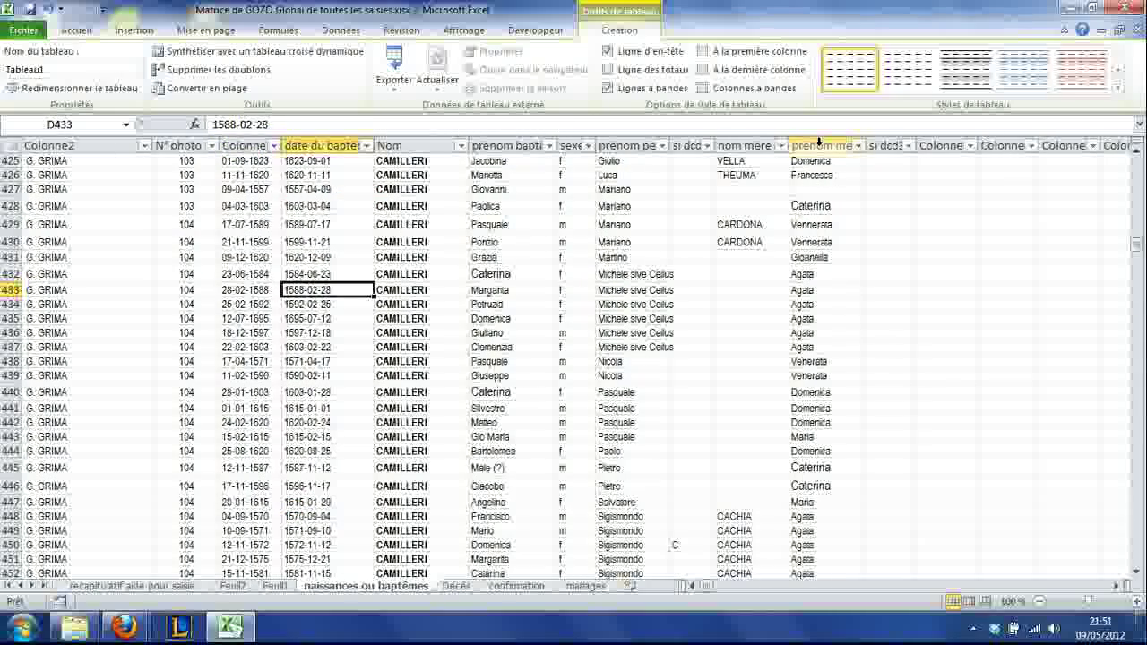
# Check the column C formula against its source date in row 405, review the rows above, and return to header cell A1
pyautogui.press('Left')
pyautogui.press('pageup')
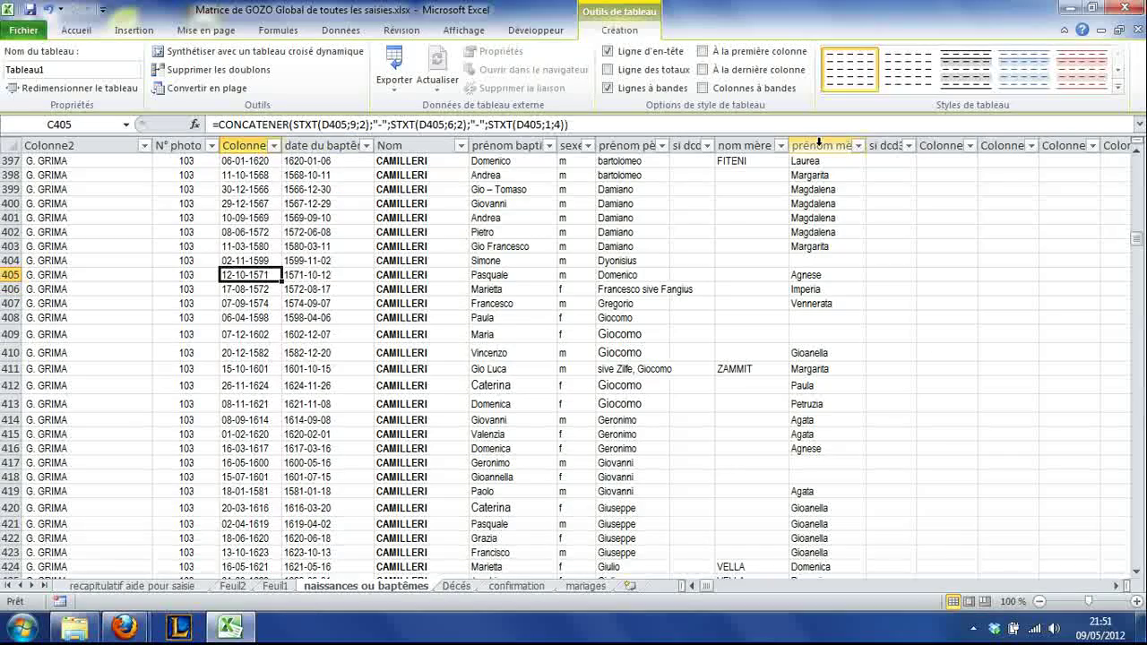
pyautogui.press('Right')
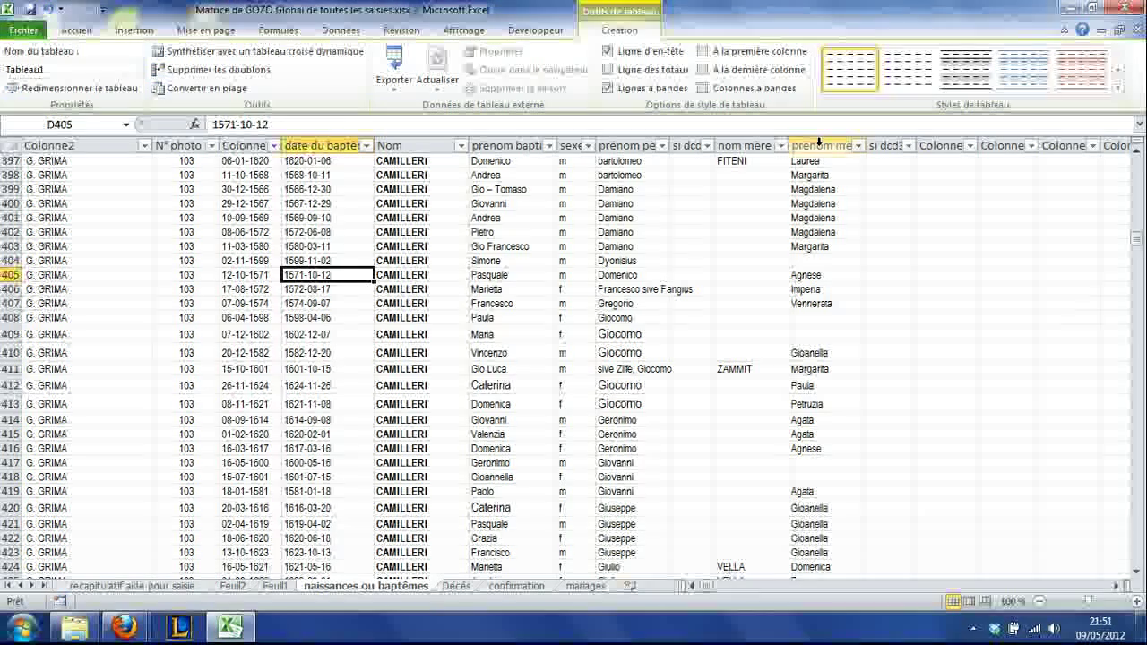
pyautogui.press('Left')
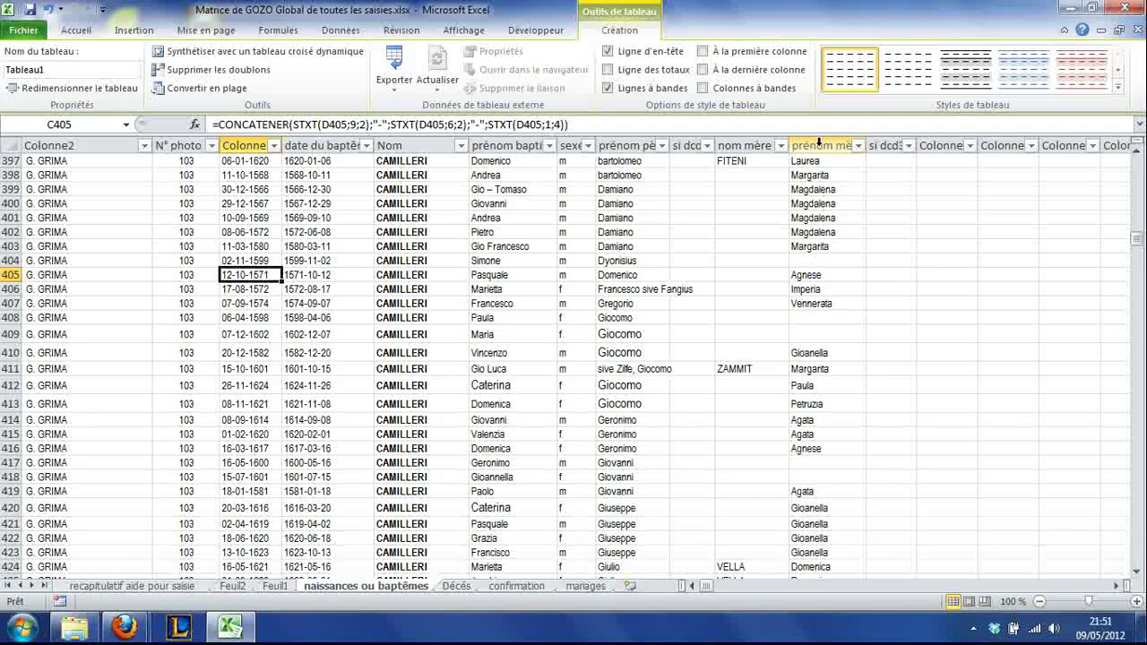
pyautogui.press('pageup')
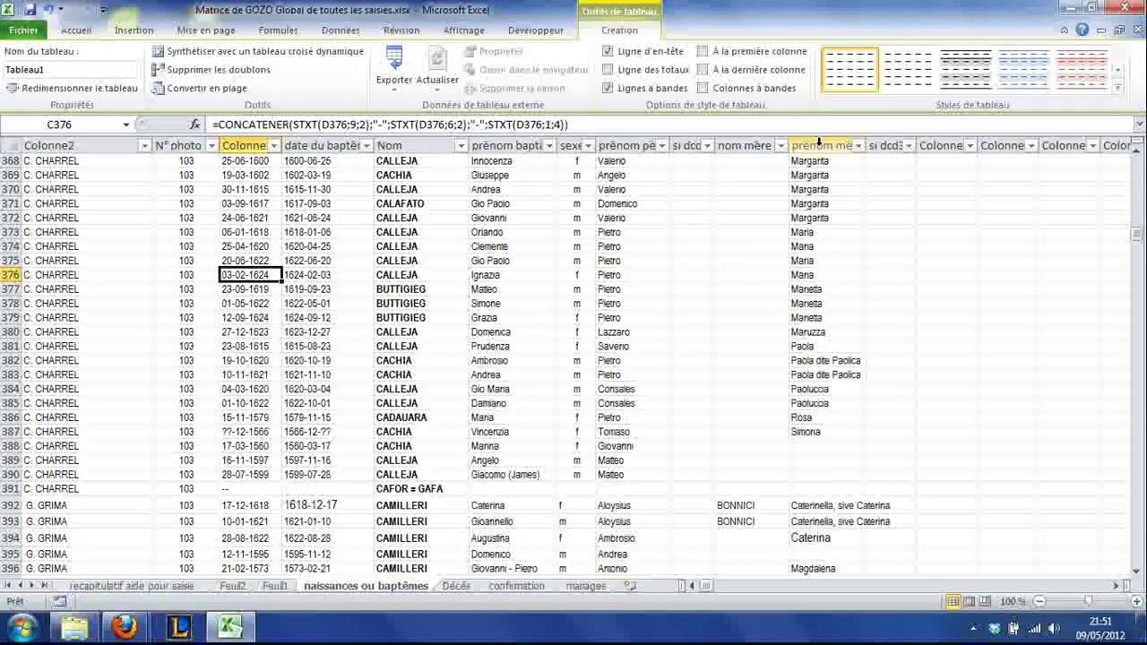
pyautogui.press('pageup')
pyautogui.press('pageup')
pyautogui.press('pageup')
pyautogui.press('pageup')
pyautogui.press('pageup')
pyautogui.press('pageup')
pyautogui.press('pageup')
pyautogui.press('pageup')
pyautogui.press('pageup')
pyautogui.press('pageup')
pyautogui.press('pageup')
pyautogui.press('pageup')
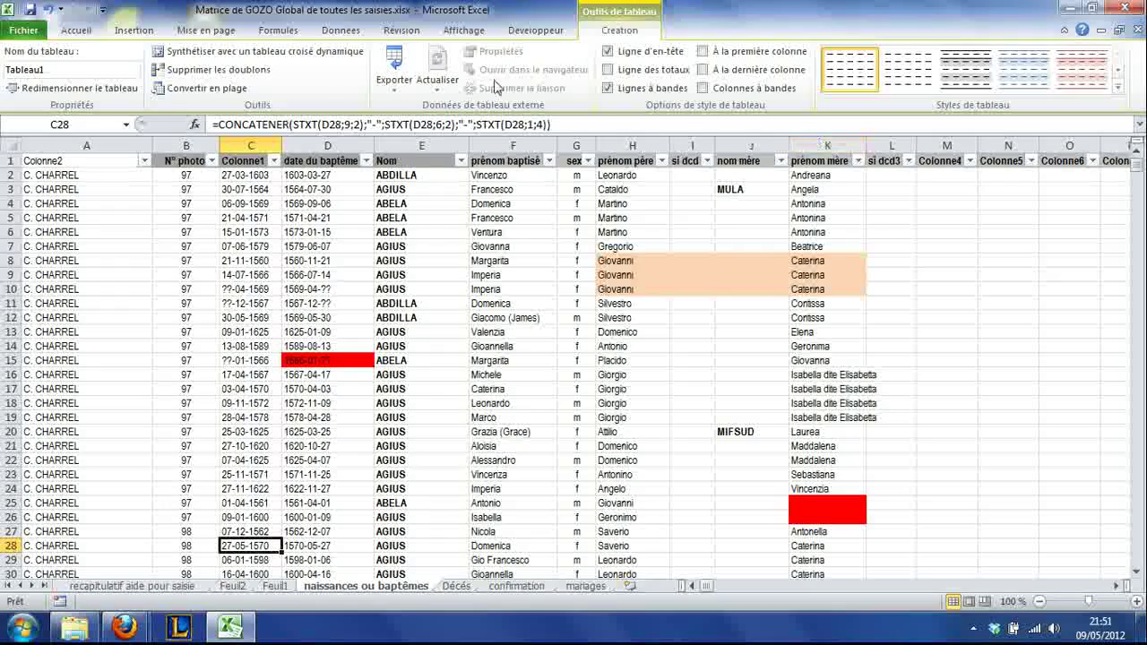
pyautogui.click(79, 160)
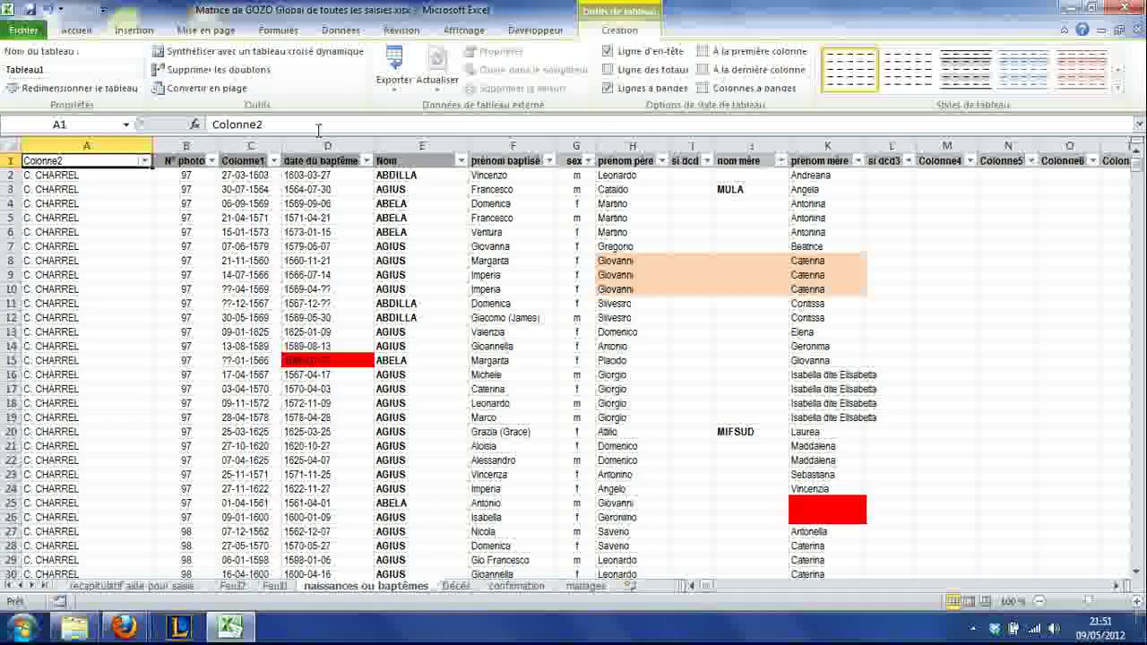
pyautogui.click(980, 629)
pyautogui.rightClick(957, 518)
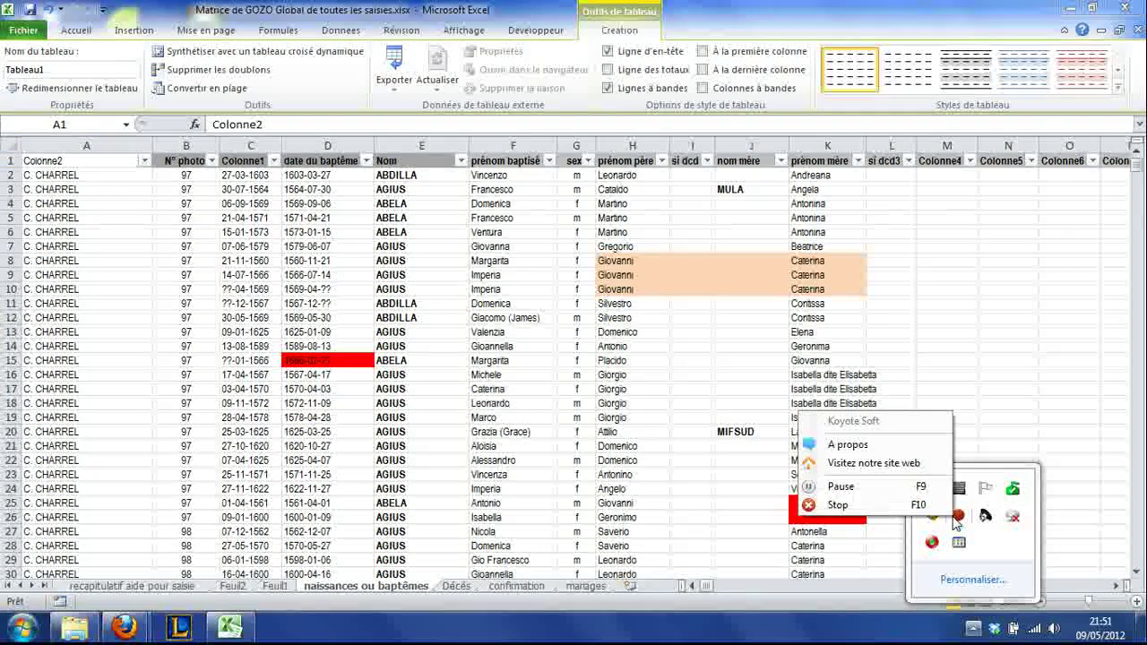